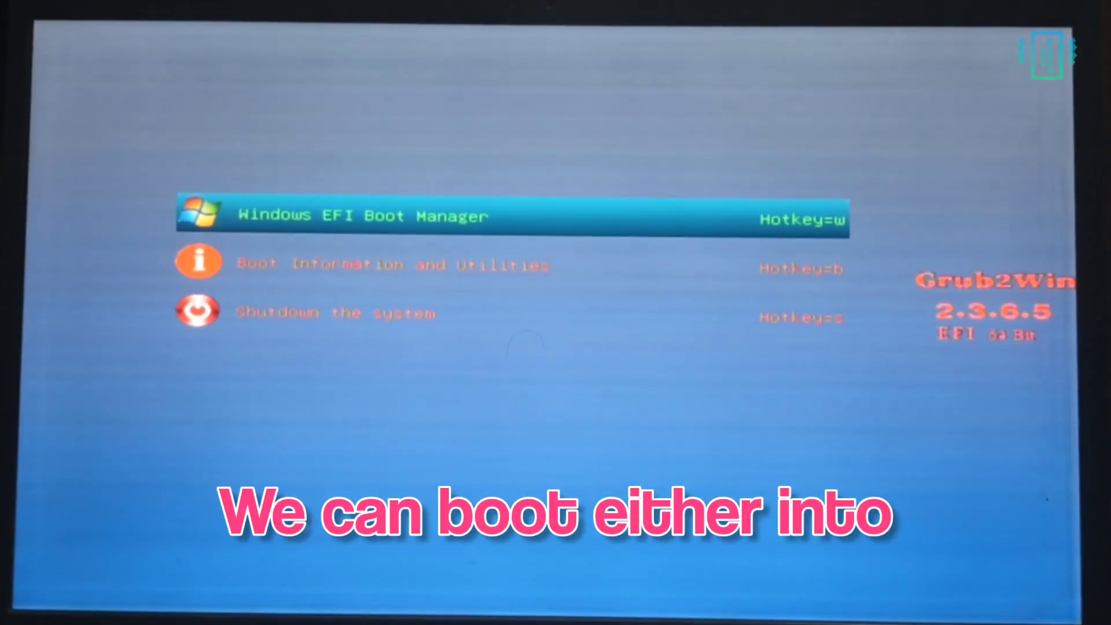
- Look through the Grub2Win boot menu entries and boot from the menu
key("Down")
key("Down")
key("Down")
key("Down")
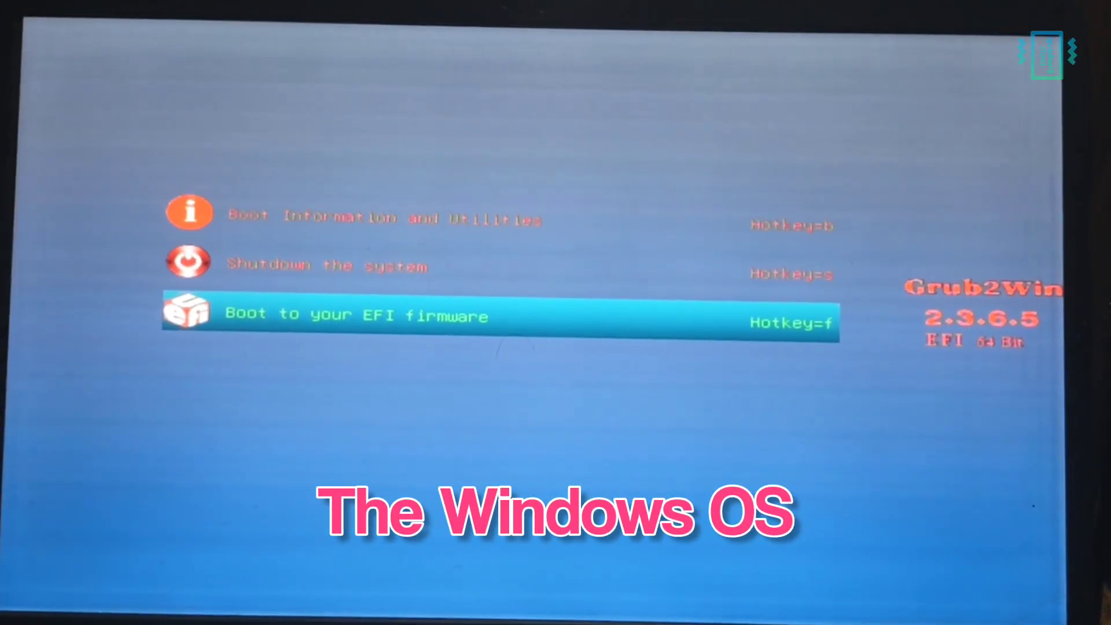
key("Return")
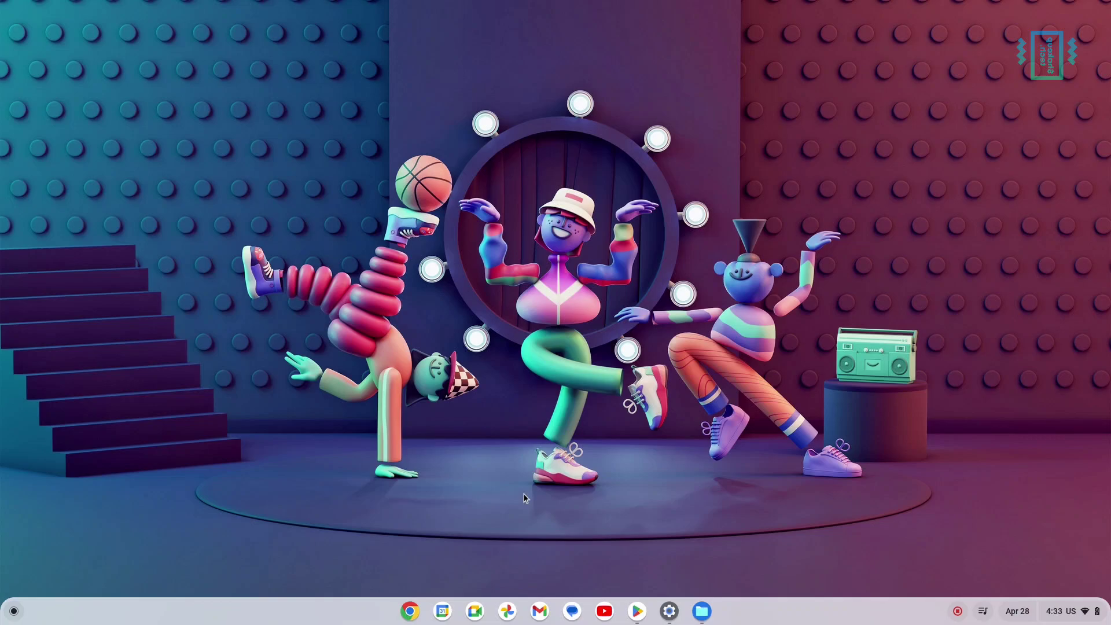
- Browse the recommended games in Google Play, minimize the store and open YouTube
left_click(637, 612)
left_click(200, 122)
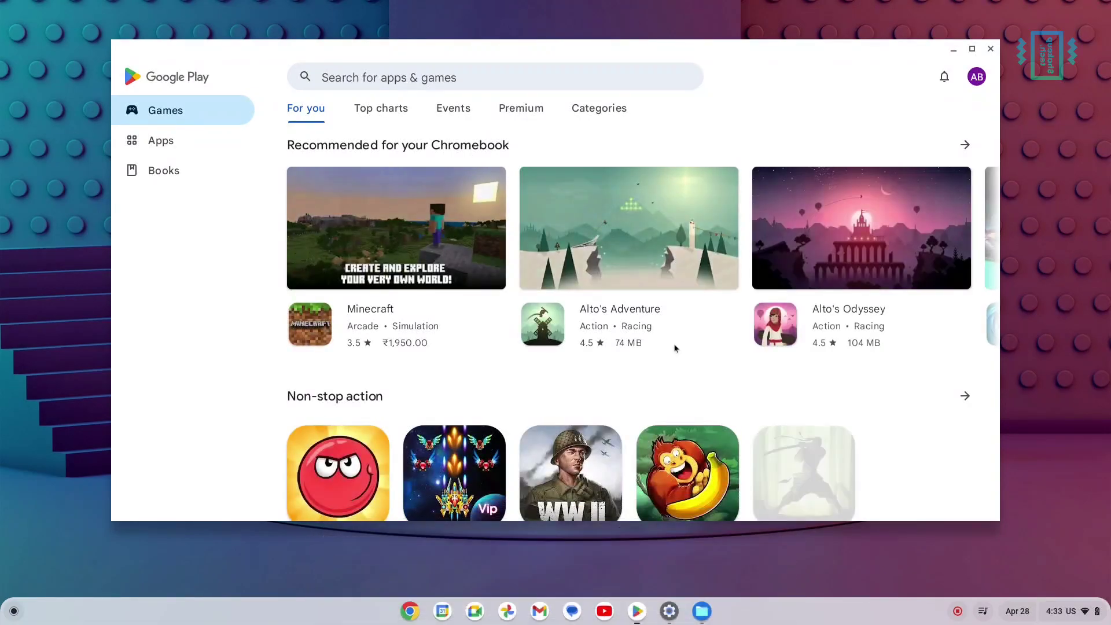
scroll(675, 347, "down", 8)
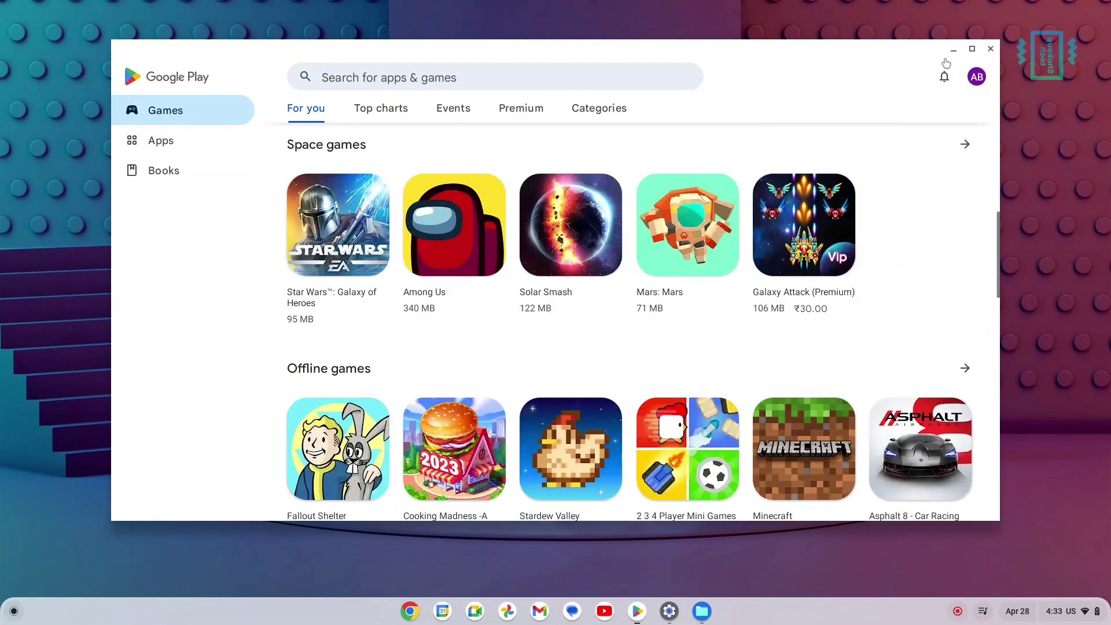
left_click(953, 50)
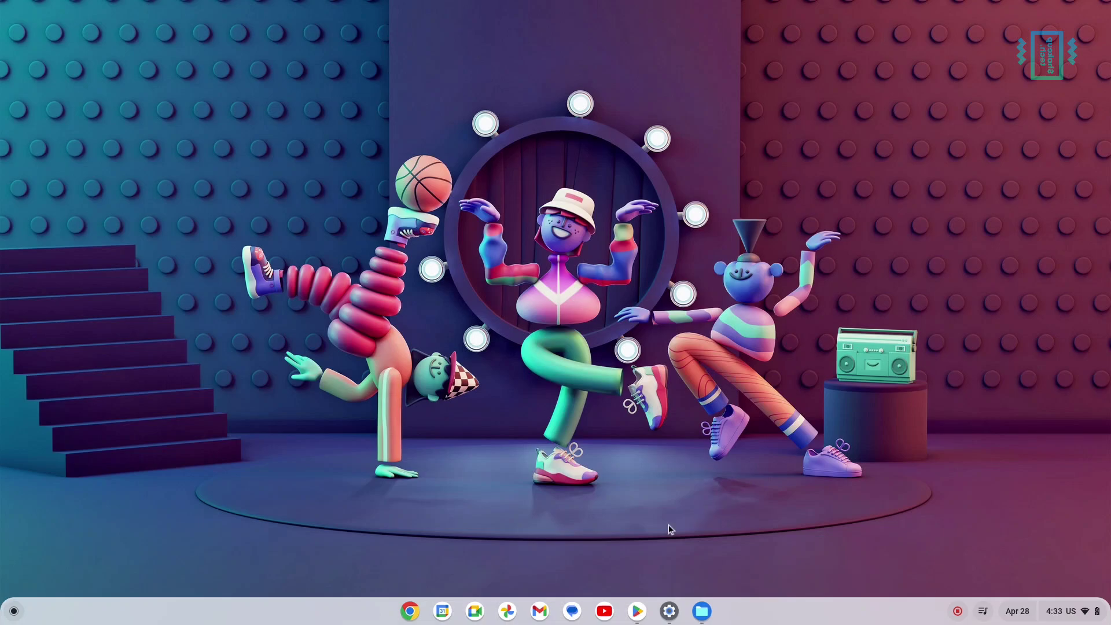
left_click(606, 610)
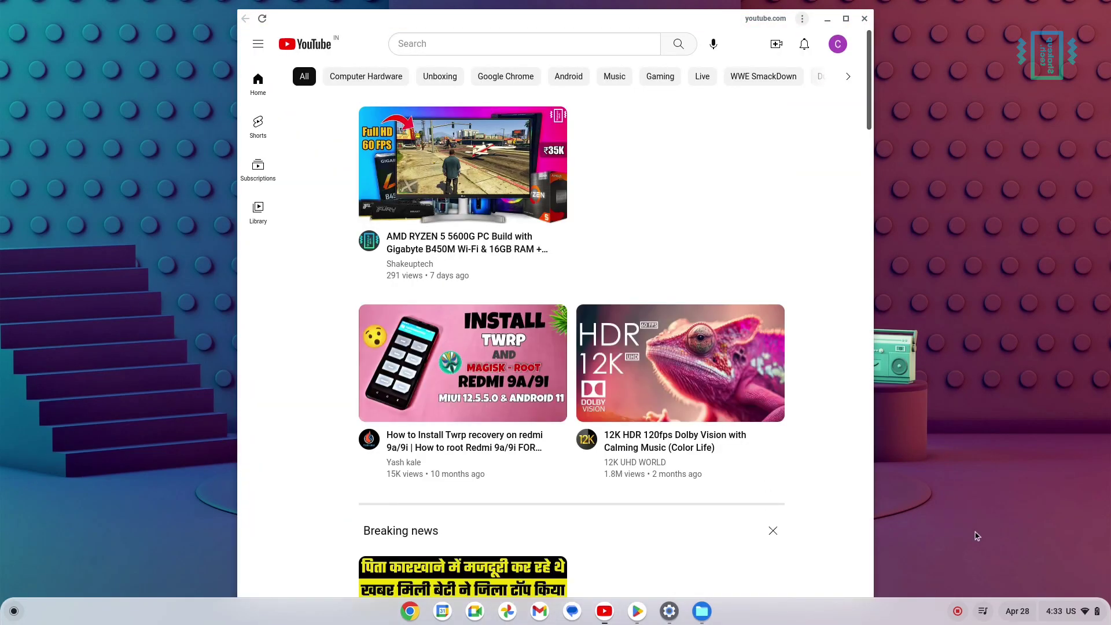
- Switch the system's Dark theme on and back off in the quick settings
left_click(1086, 613)
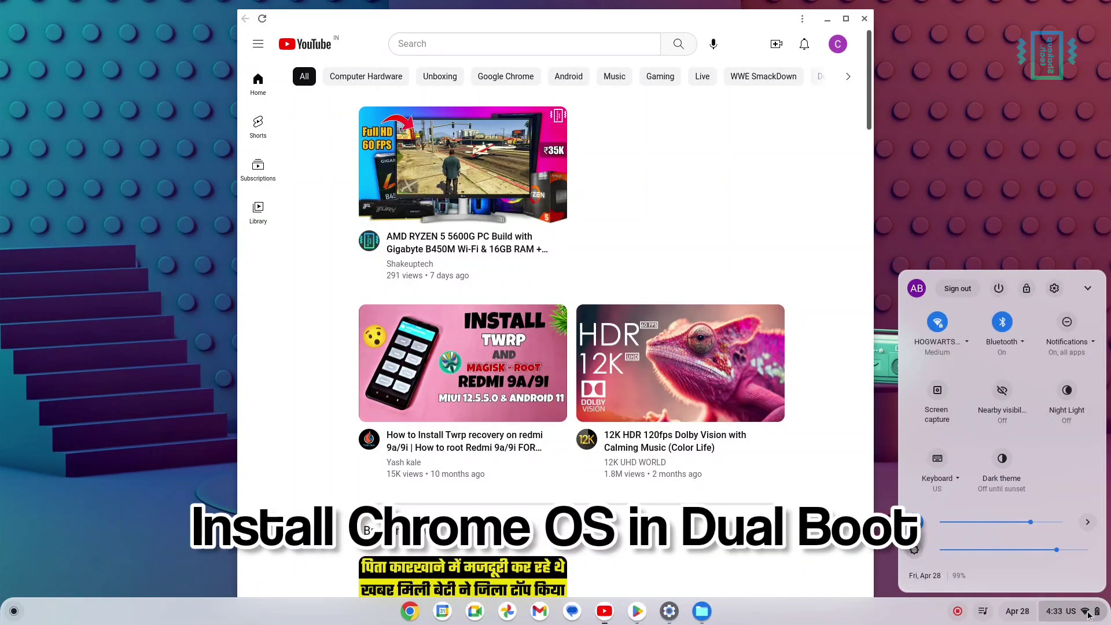
left_click(1002, 459)
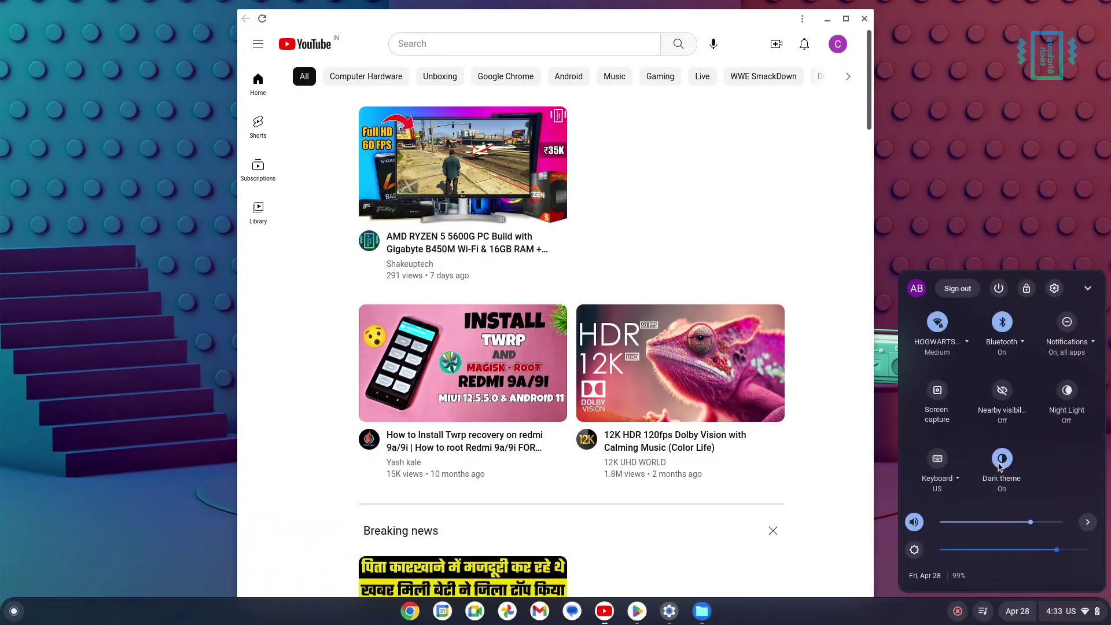
left_click(1002, 459)
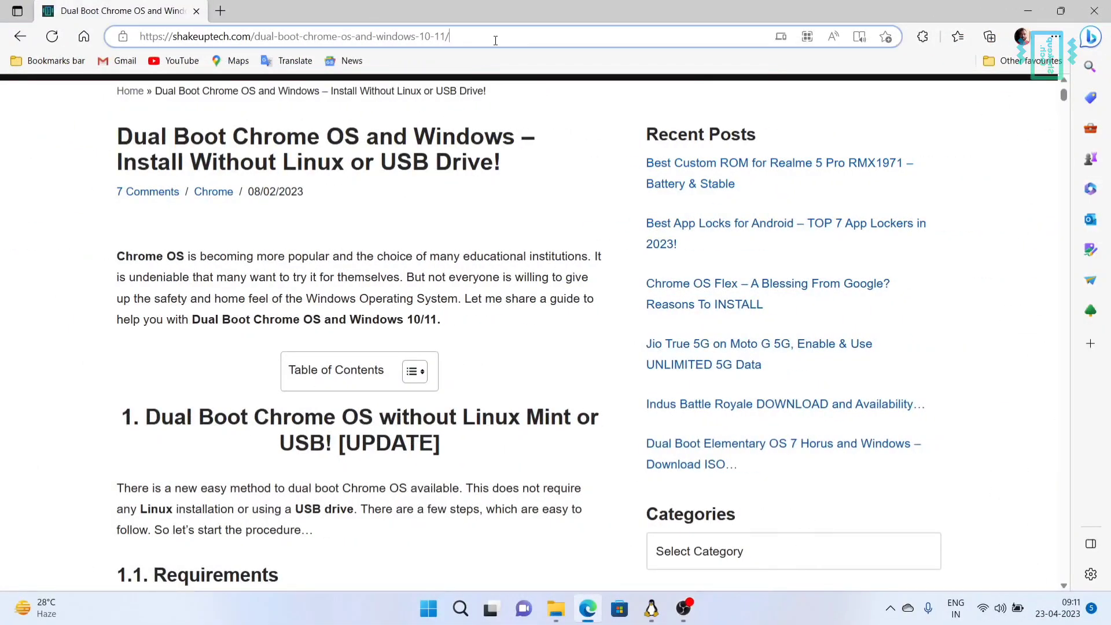
- Examine the address and the system requirements in the Shakeuptech guide to dual booting Chrome OS and Windows, including the Secure Boot requirement
left_click(495, 40)
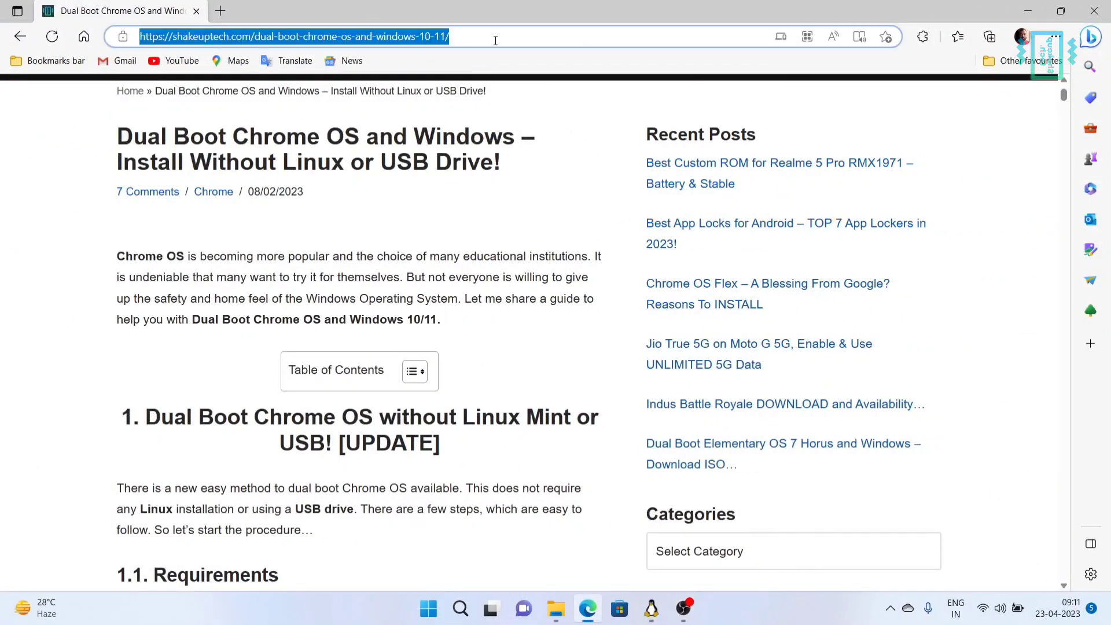
left_click(572, 174)
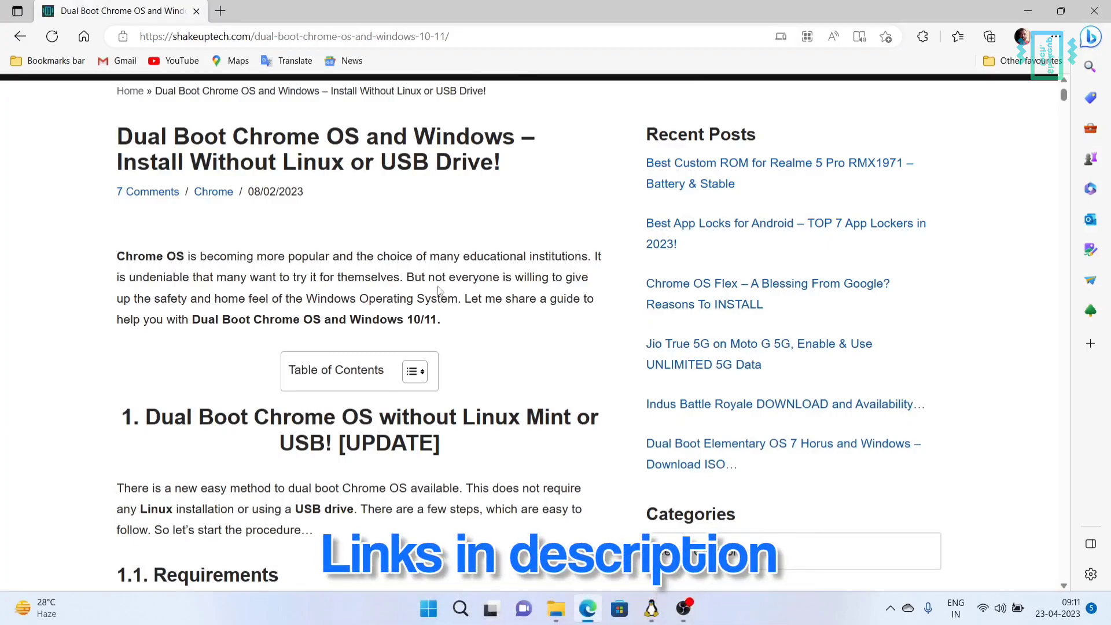
scroll(437, 289, "down", 7)
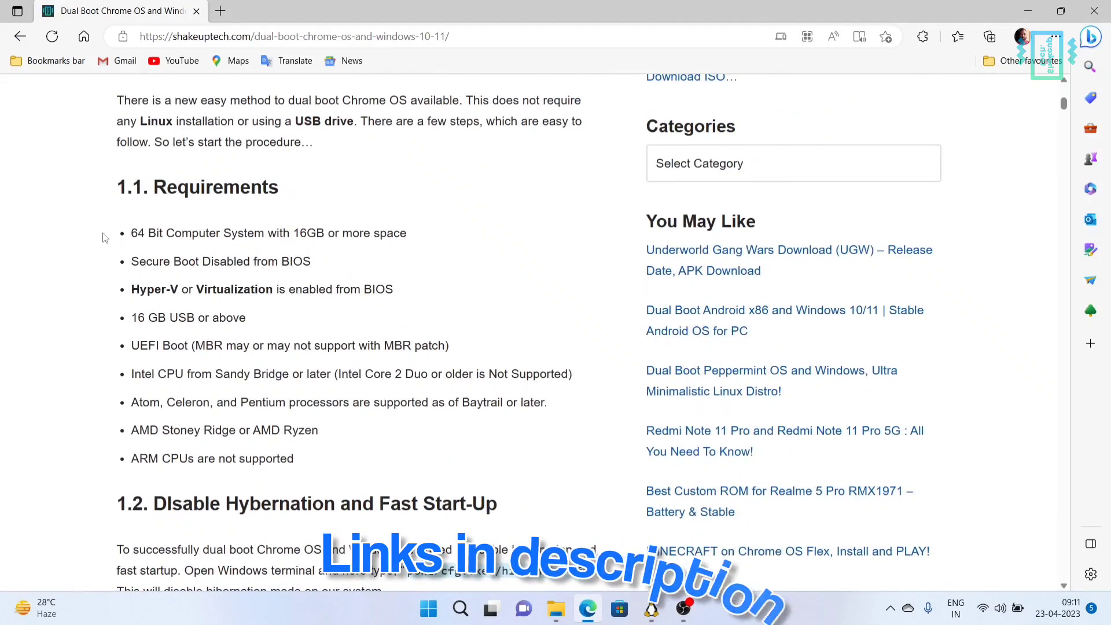
left_click_drag(113, 233, 382, 459)
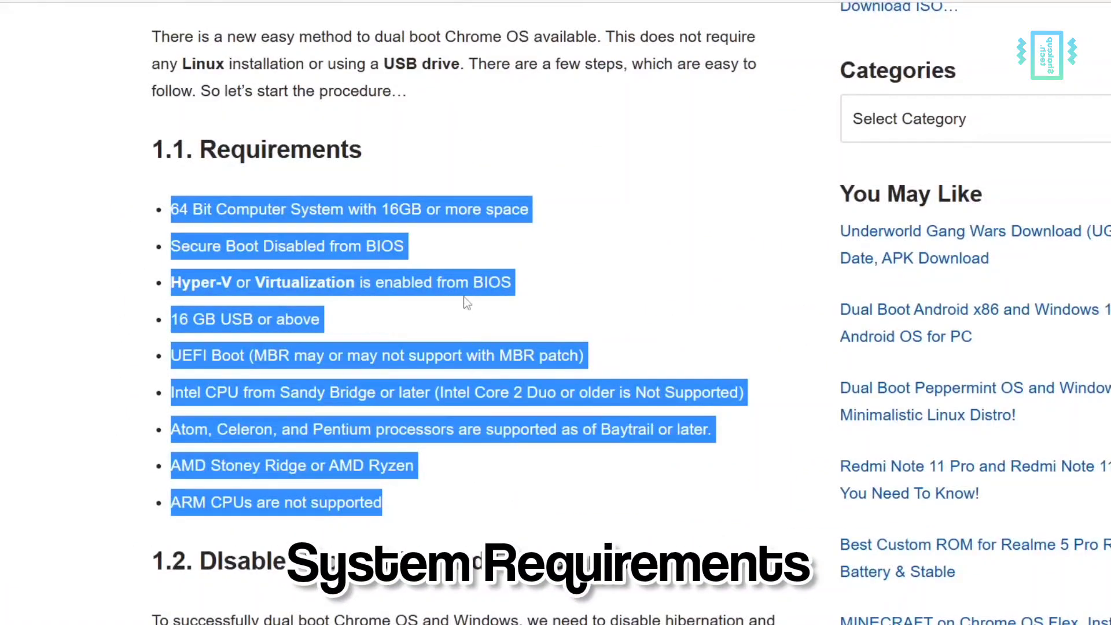
left_click(491, 229)
left_click_drag(169, 210, 290, 209)
left_click(386, 211)
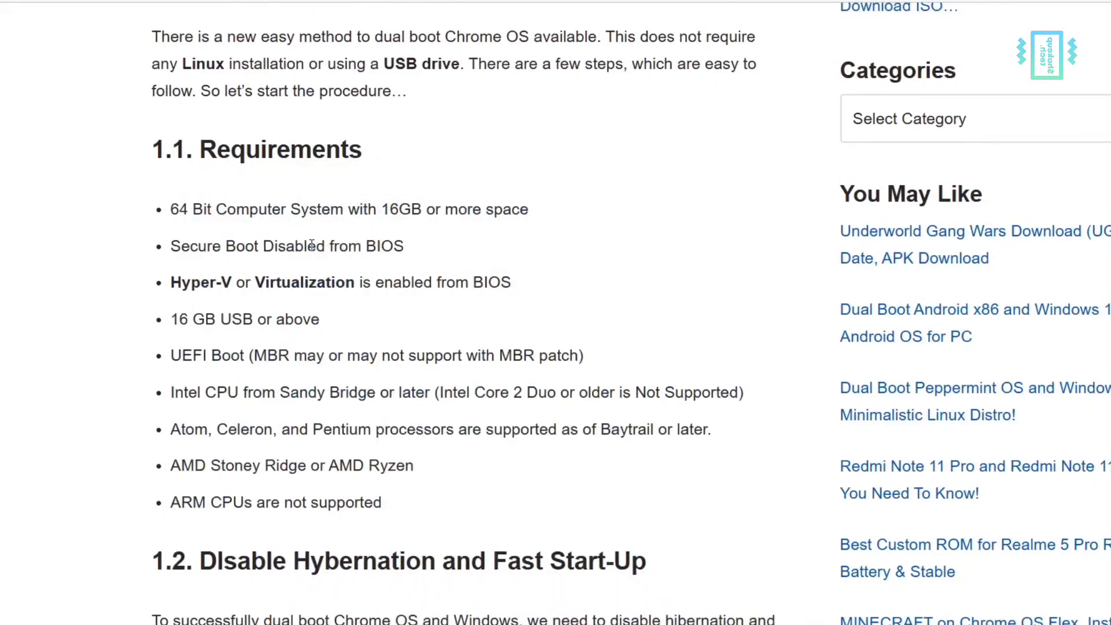
left_click_drag(171, 247, 407, 245)
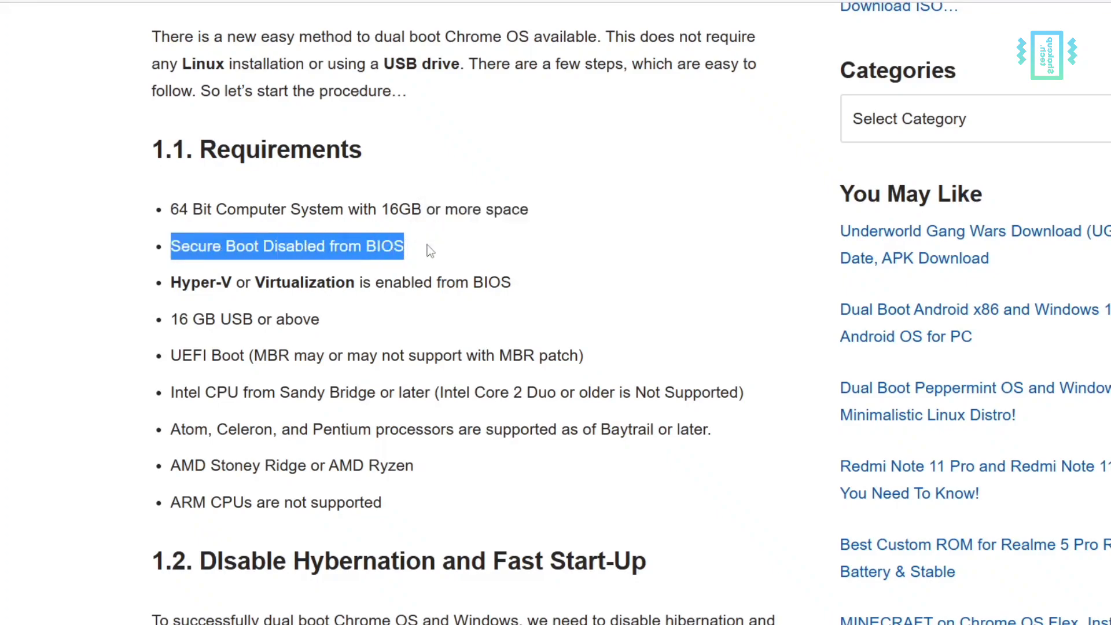
left_click(638, 264)
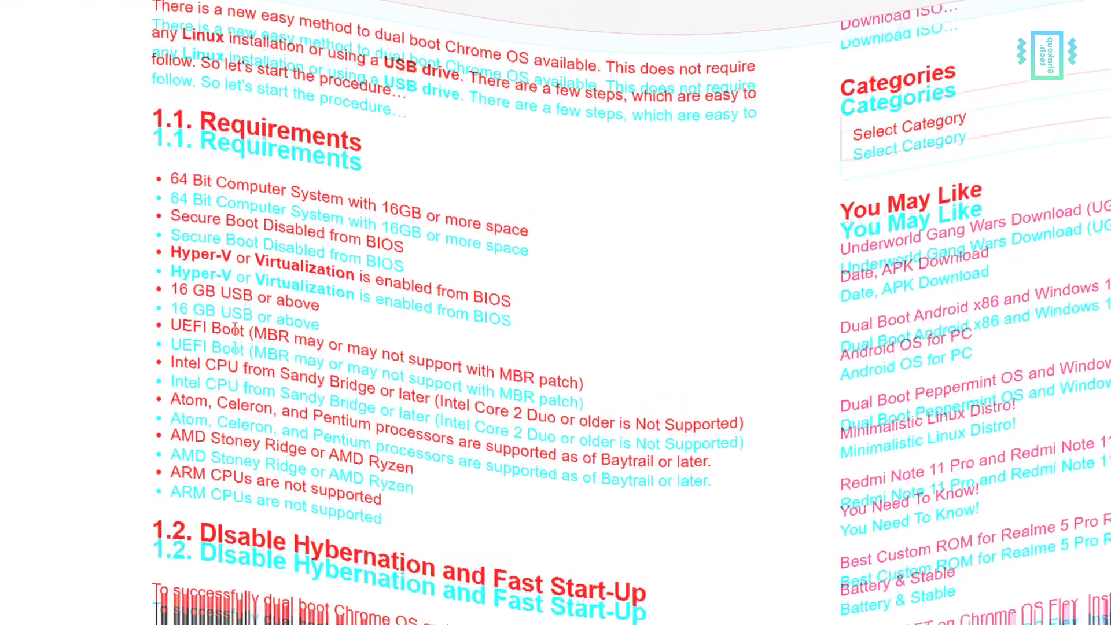
- Copy the command powercfg.exe /hibernate off from guide section 1.2 on disabling hibernation and fast start-up
scroll(637, 264, "down", 5)
left_click_drag(200, 259, 665, 260)
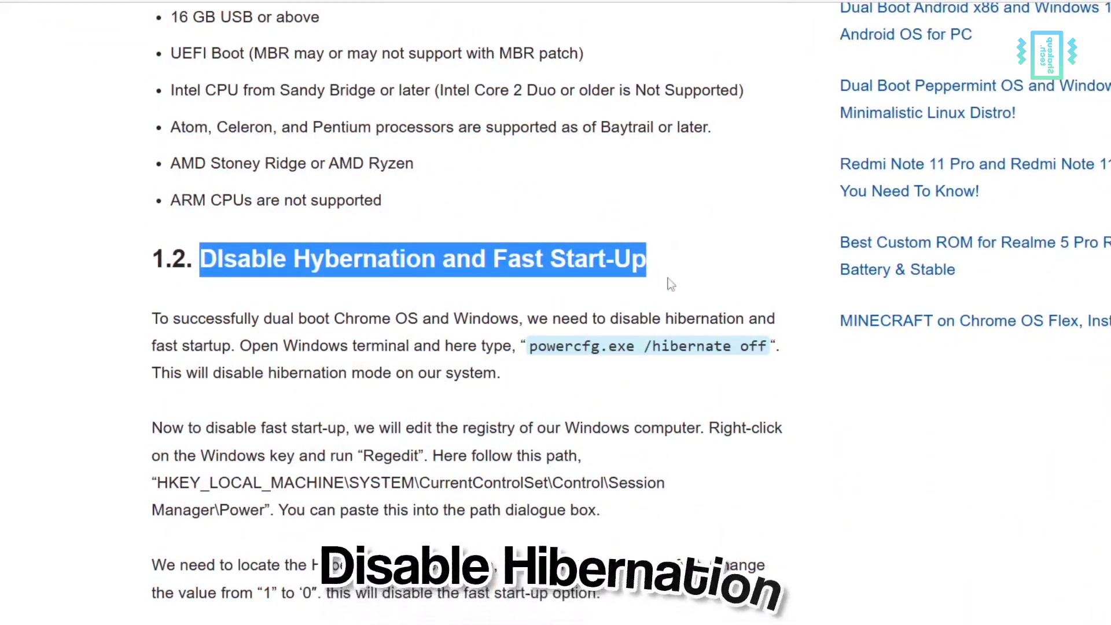
left_click(467, 365)
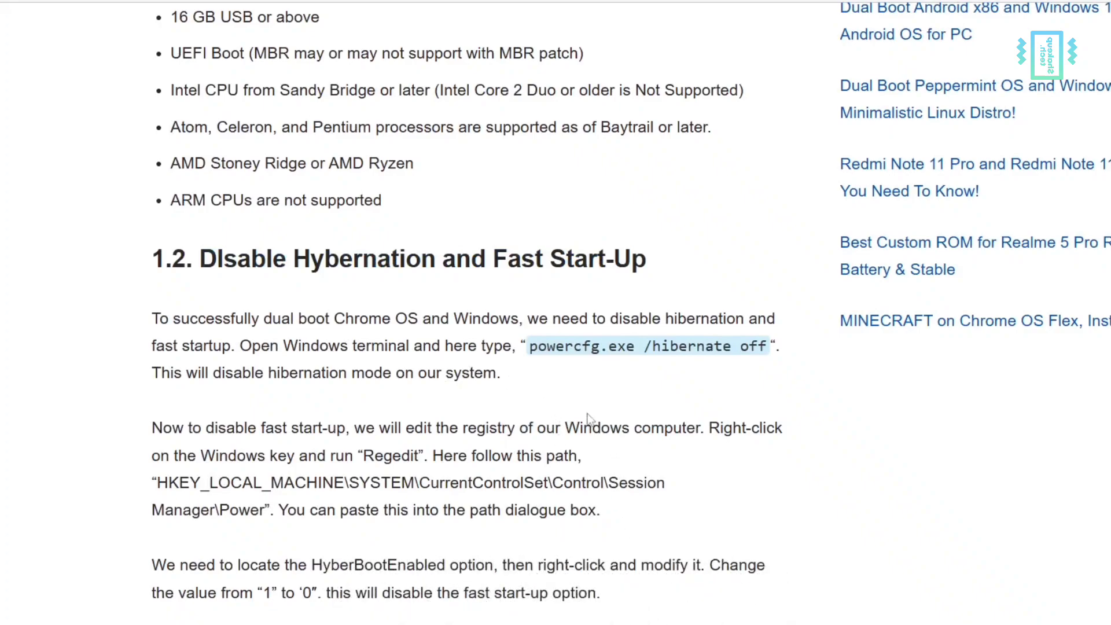
left_click_drag(534, 347, 698, 348)
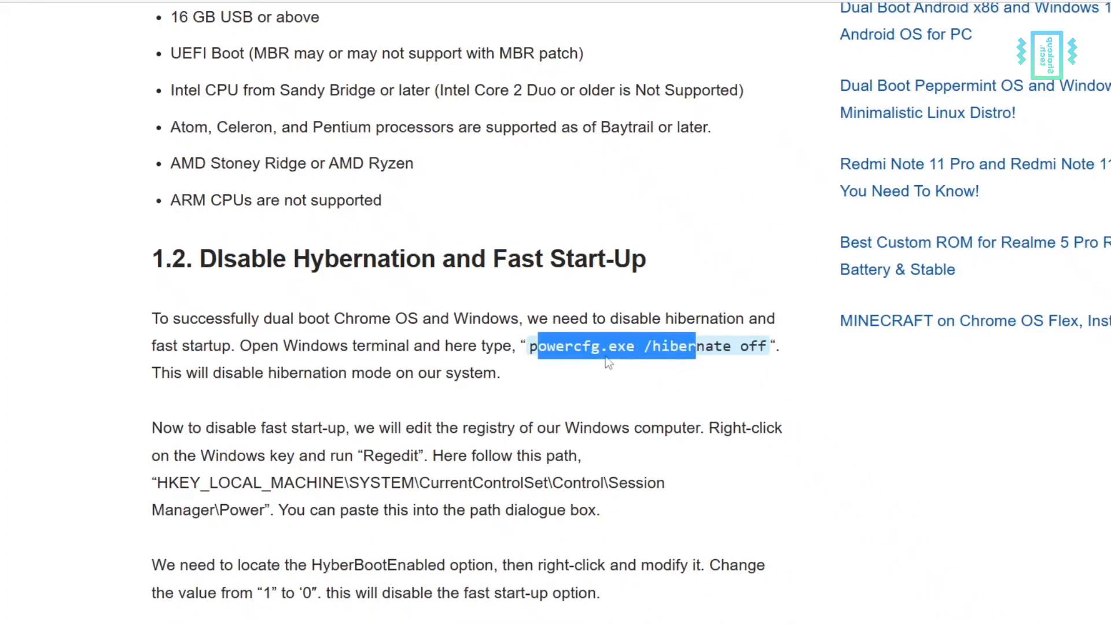
left_click(580, 347)
left_click_drag(551, 347, 742, 352)
right_click(742, 352)
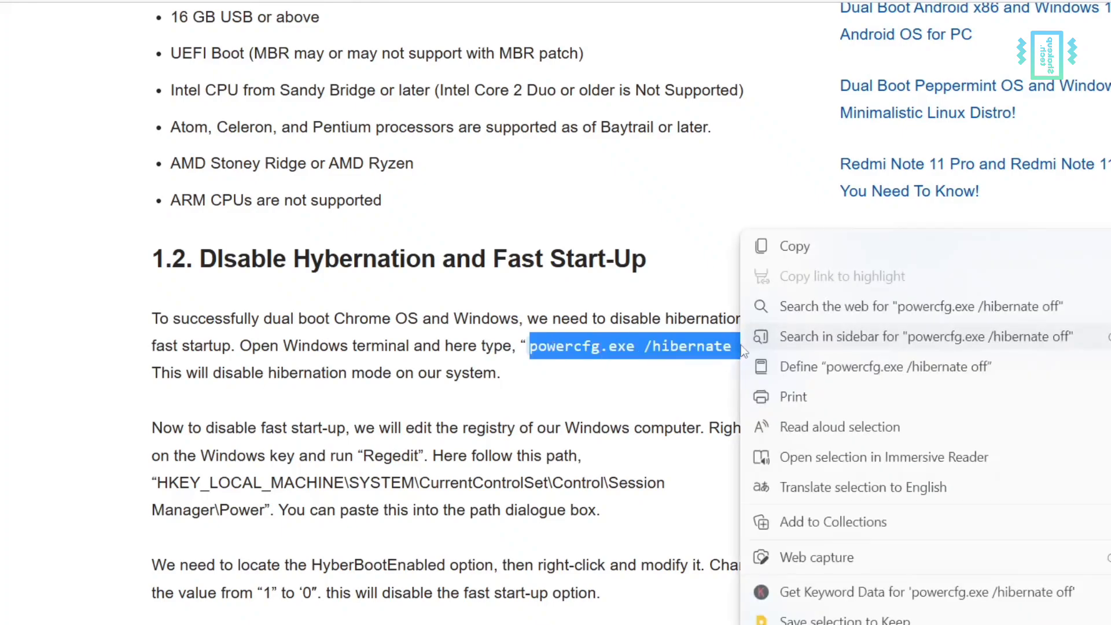
left_click(792, 247)
- Run the copied command powercfg.exe /hibernate off in an administrator Windows Terminal and minimize the terminal
right_click(428, 608)
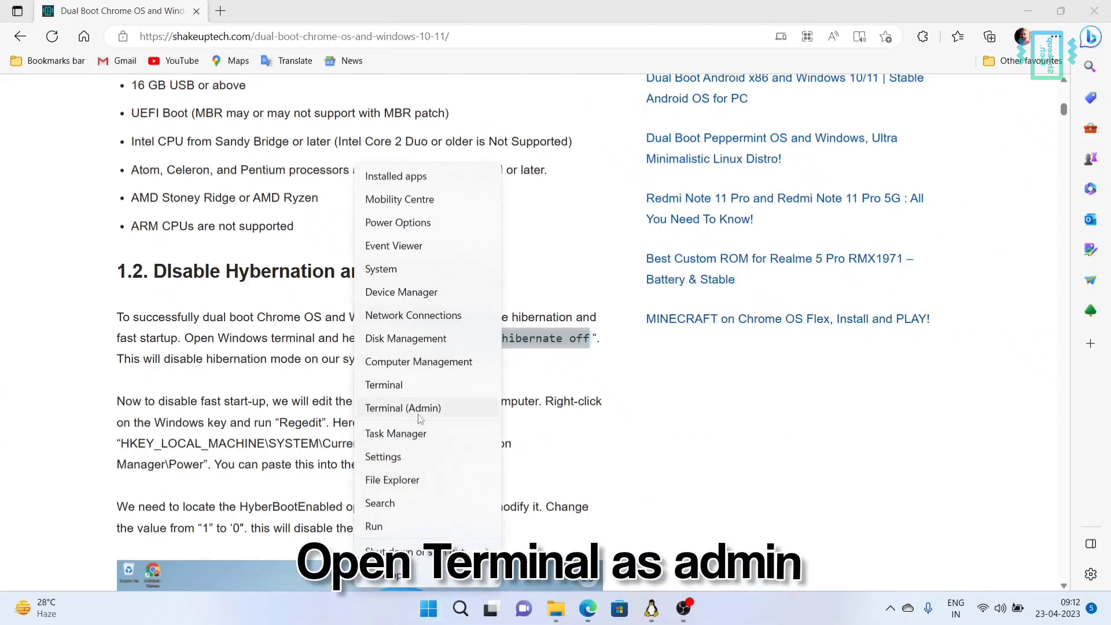
left_click(403, 408)
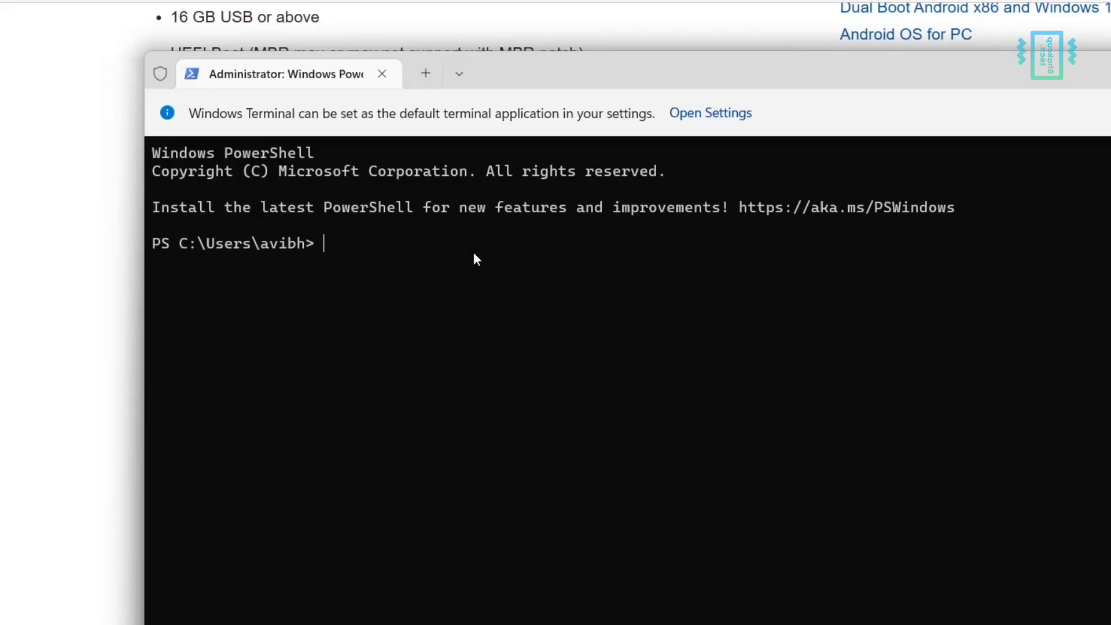
key("ctrl+v")
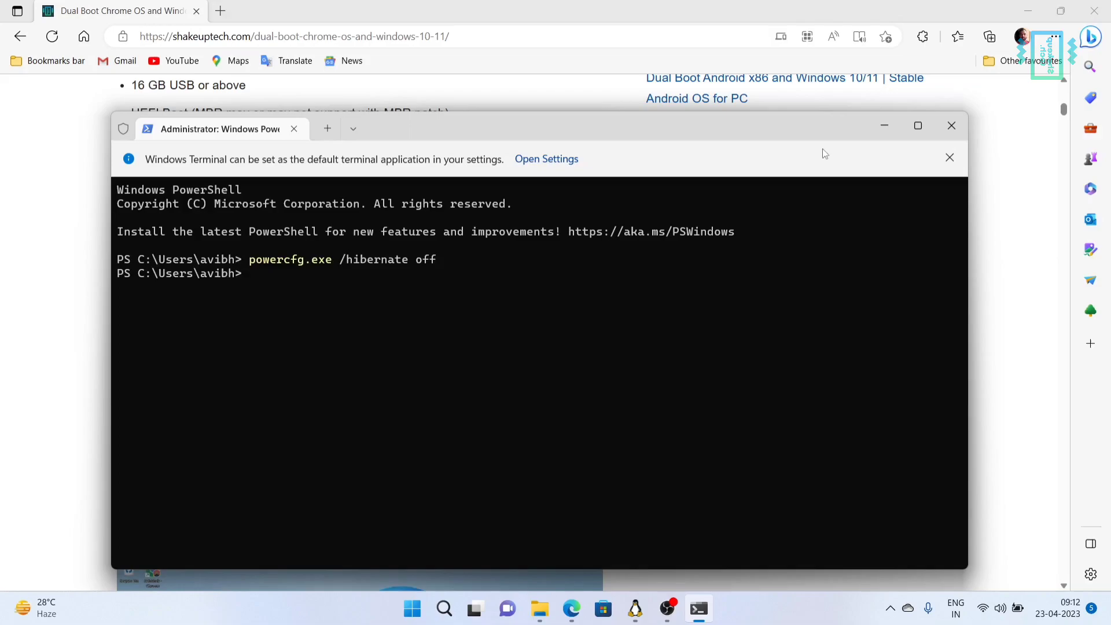
left_click(875, 127)
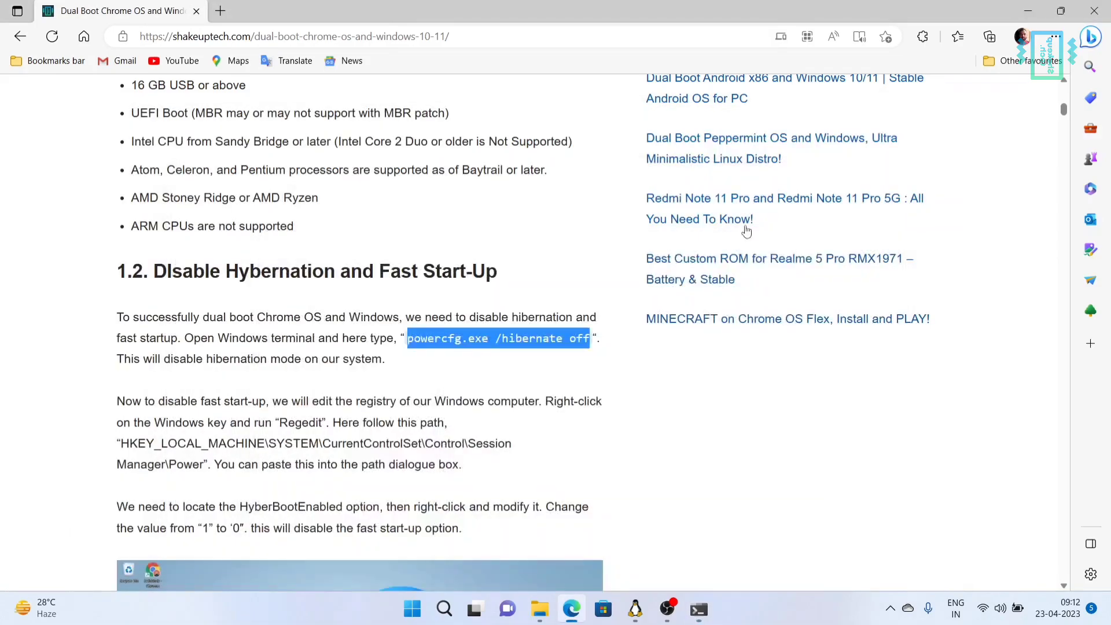
- Launch Registry Editor by running regedit from the Windows Run dialog
left_click(549, 366)
scroll(533, 377, "down", 1)
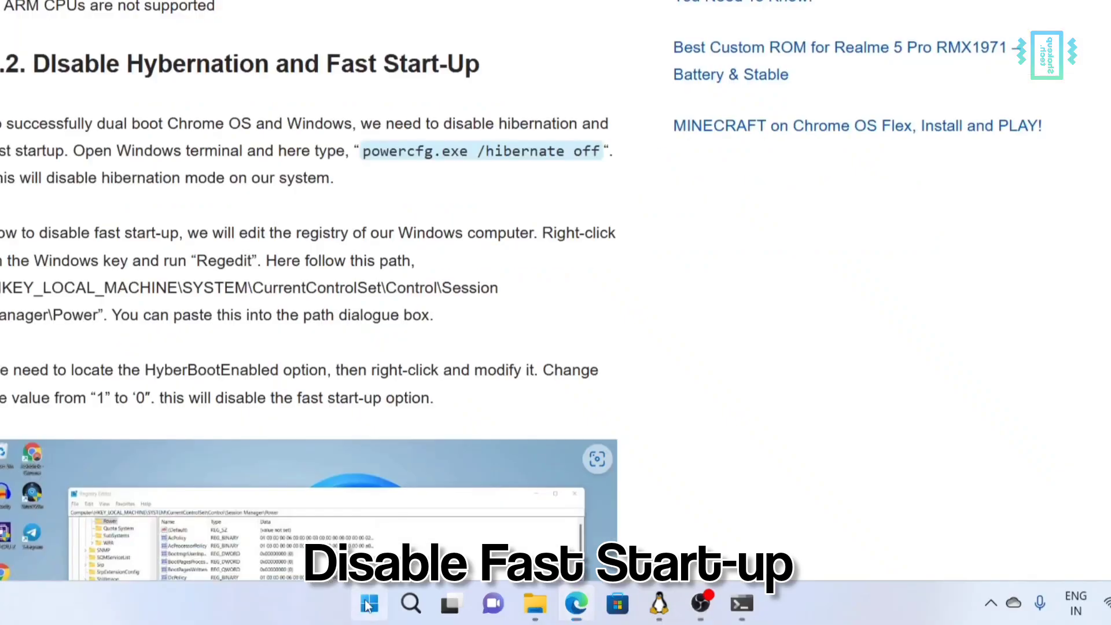
right_click(412, 608)
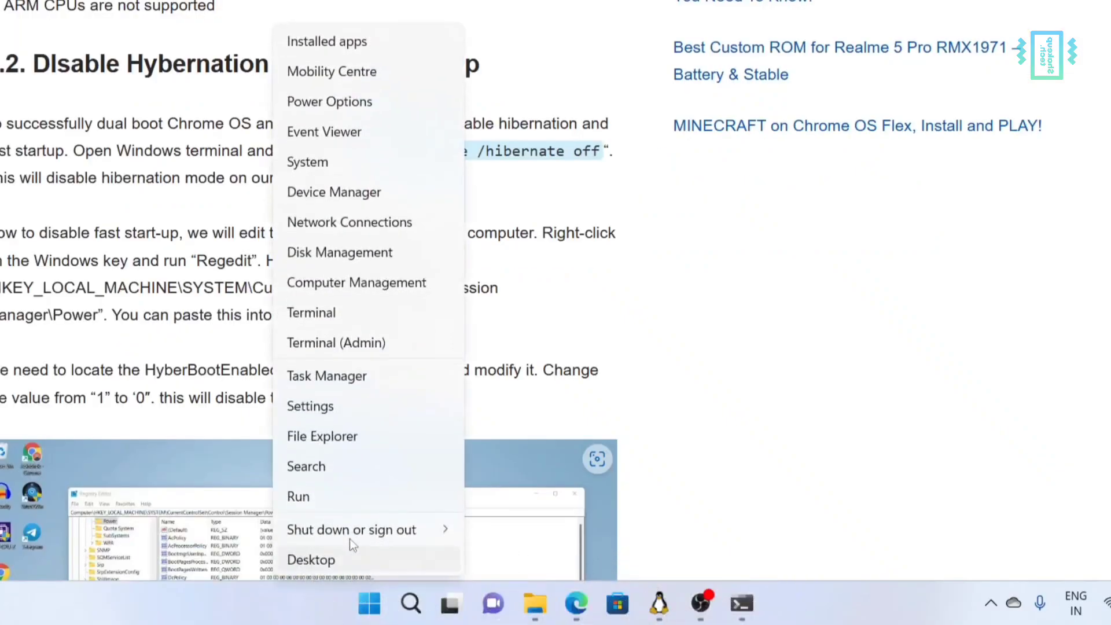
left_click(308, 498)
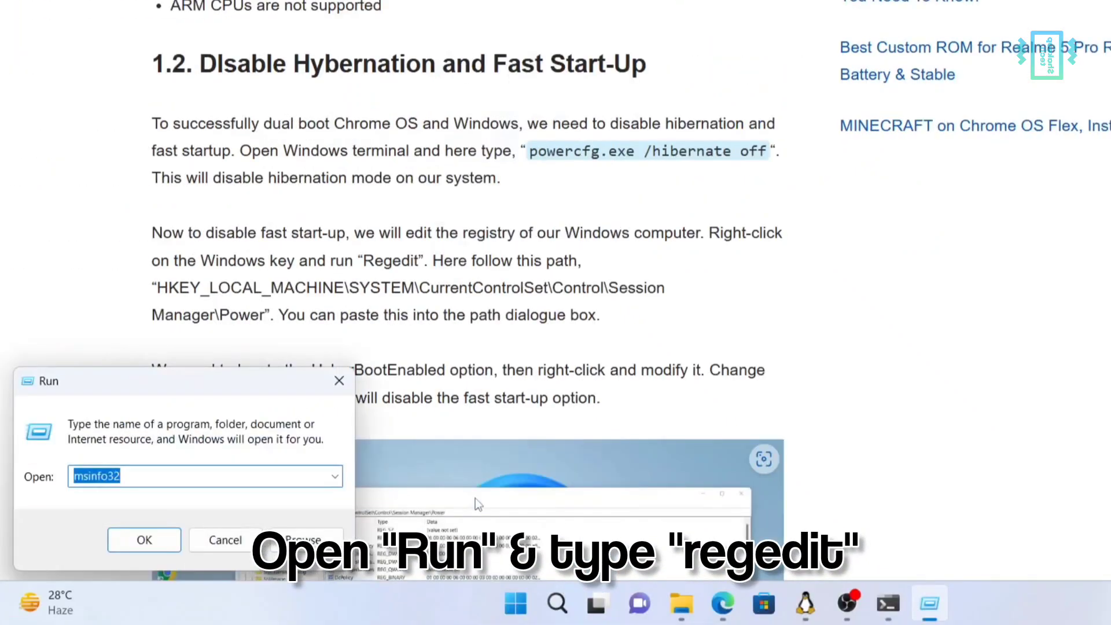
type("regedit")
key("Return")
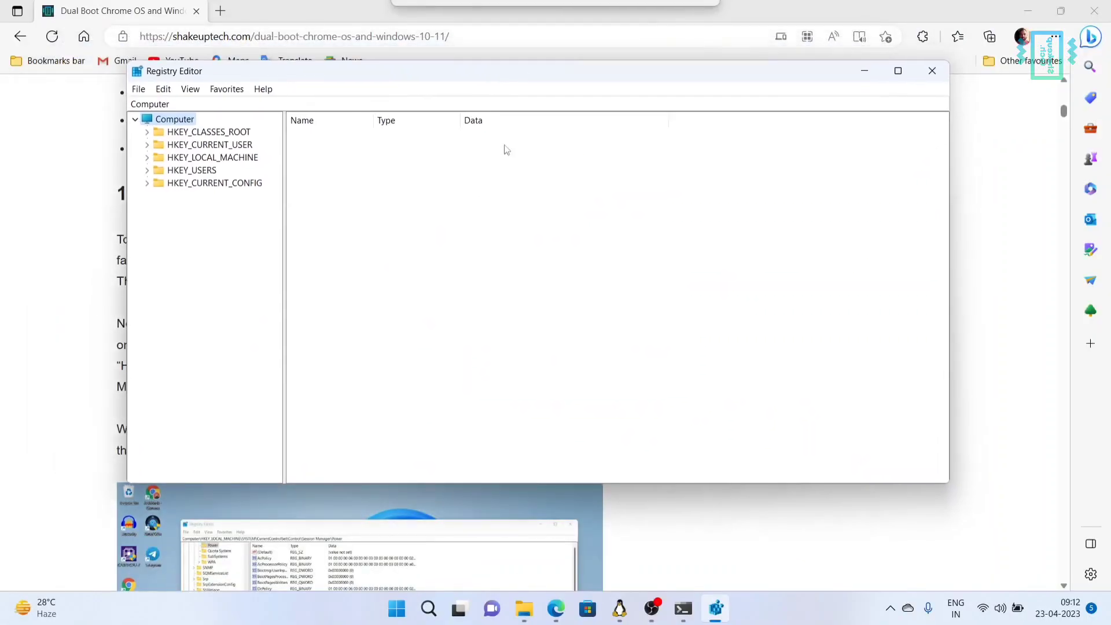
- Copy the registry path HKEY_LOCAL_MACHINE\SYSTEM\CurrentControlSet\Control\Session Manager\Power from the guide in the browser
left_click(635, 502)
scroll(582, 393, "down", 1)
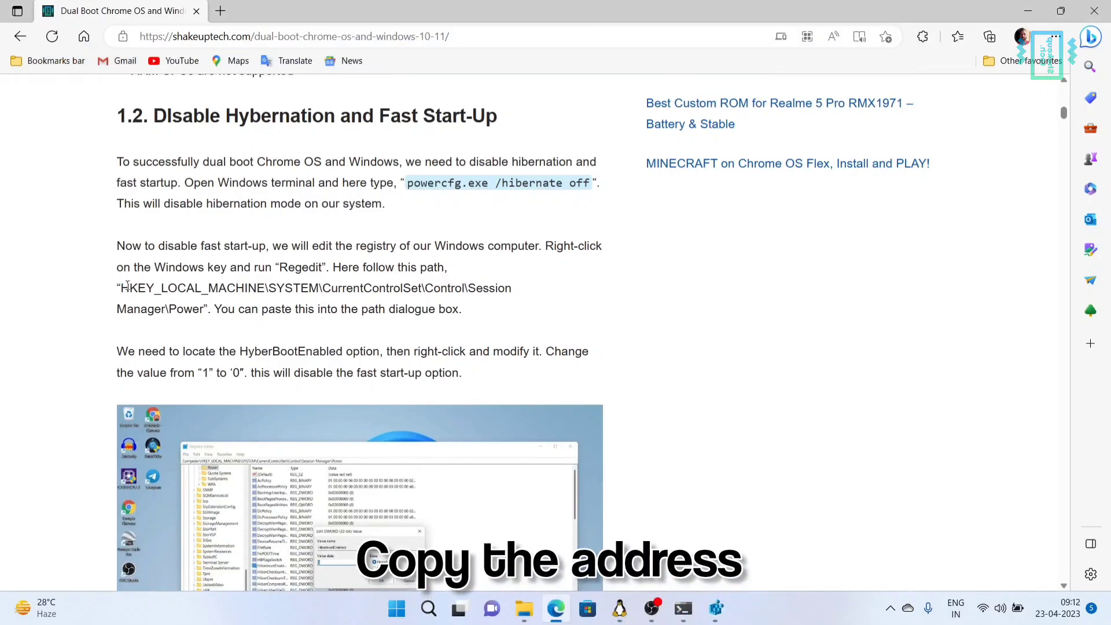
left_click_drag(127, 285, 206, 308)
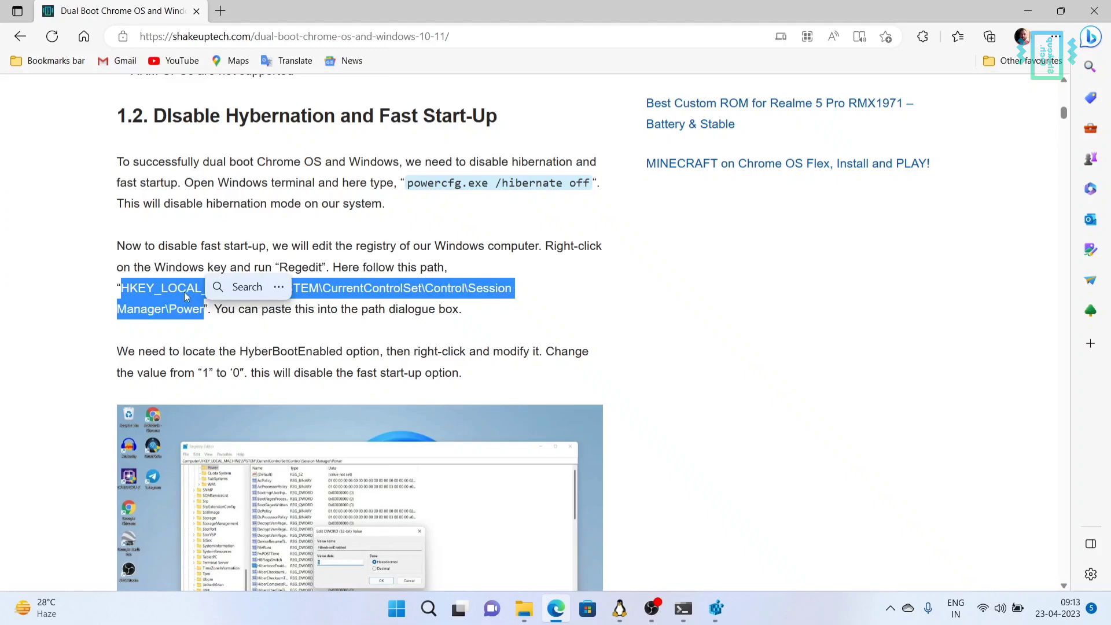
right_click(188, 297)
left_click(216, 292)
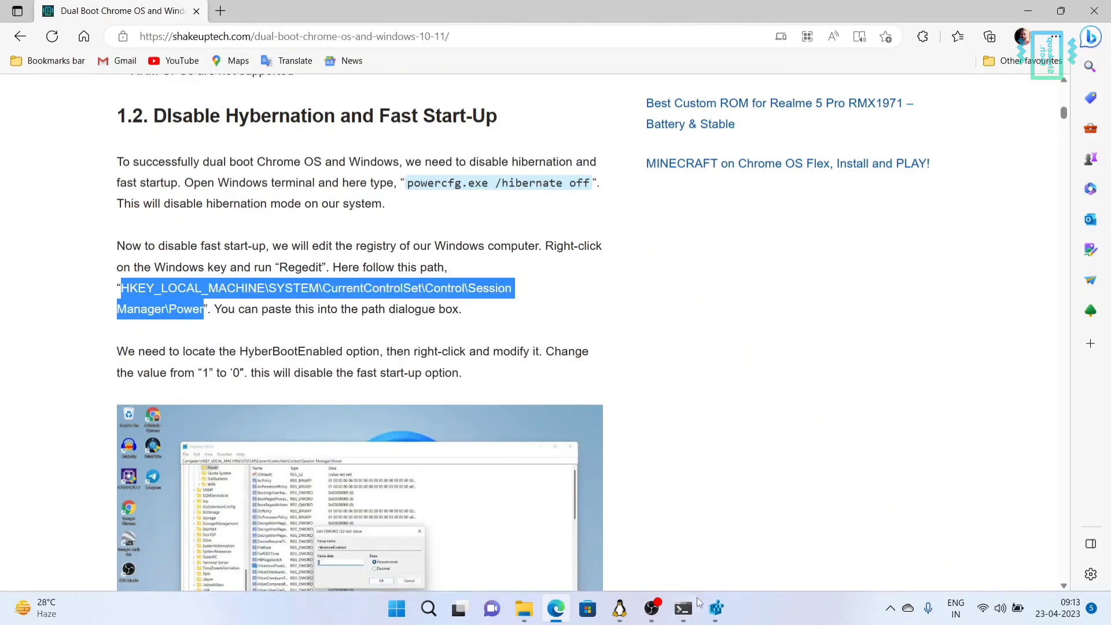
- In Registry Editor, go to the copied path HKEY_LOCAL_MACHINE\SYSTEM\CurrentControlSet\Control\Session Manager\Power
left_click(716, 607)
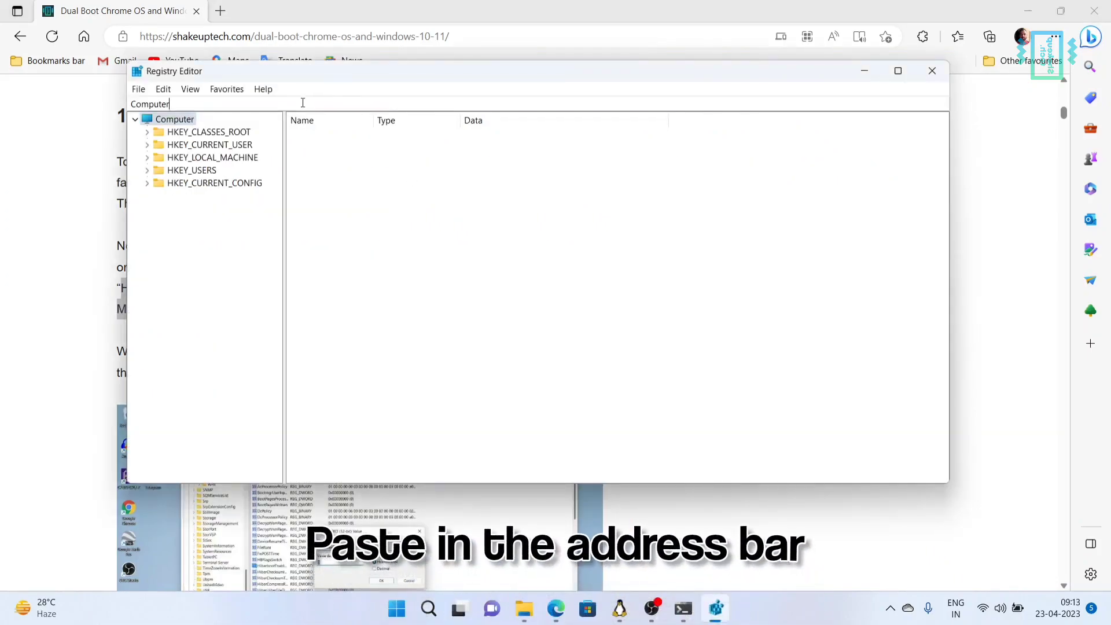
left_click(299, 103)
key("ctrl+v")
key("Return")
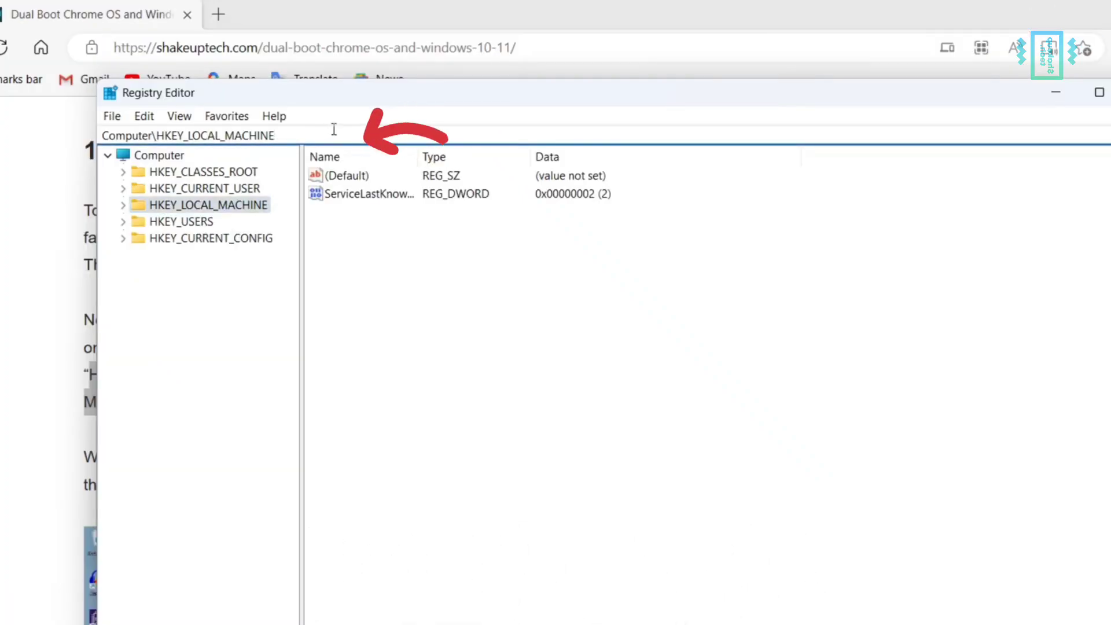
key("ctrl+a")
key("BackSpace")
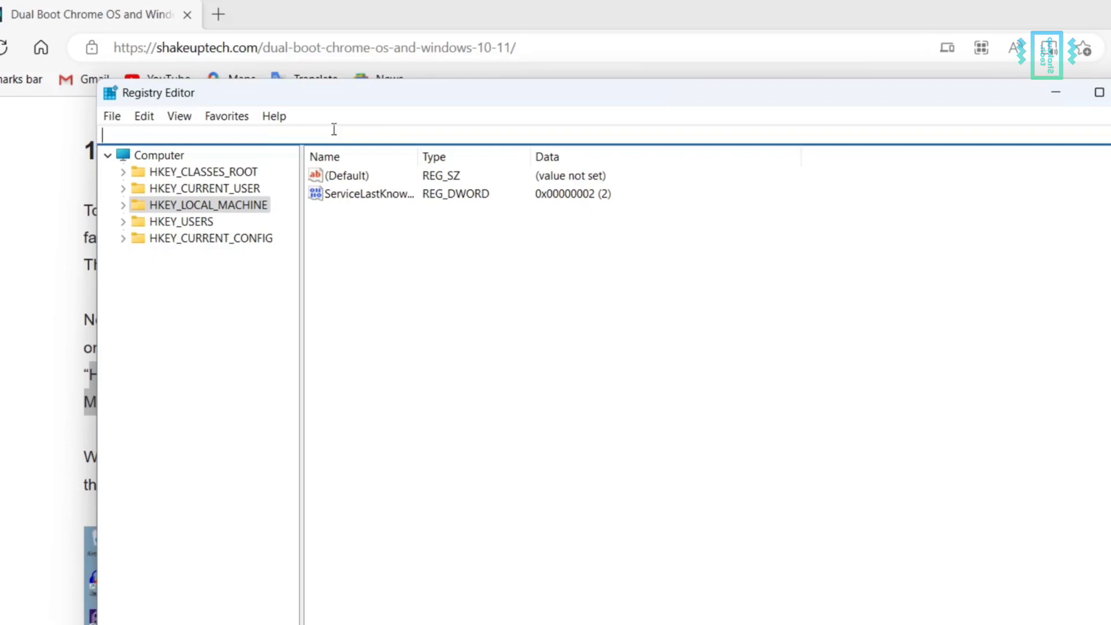
key("ctrl+v")
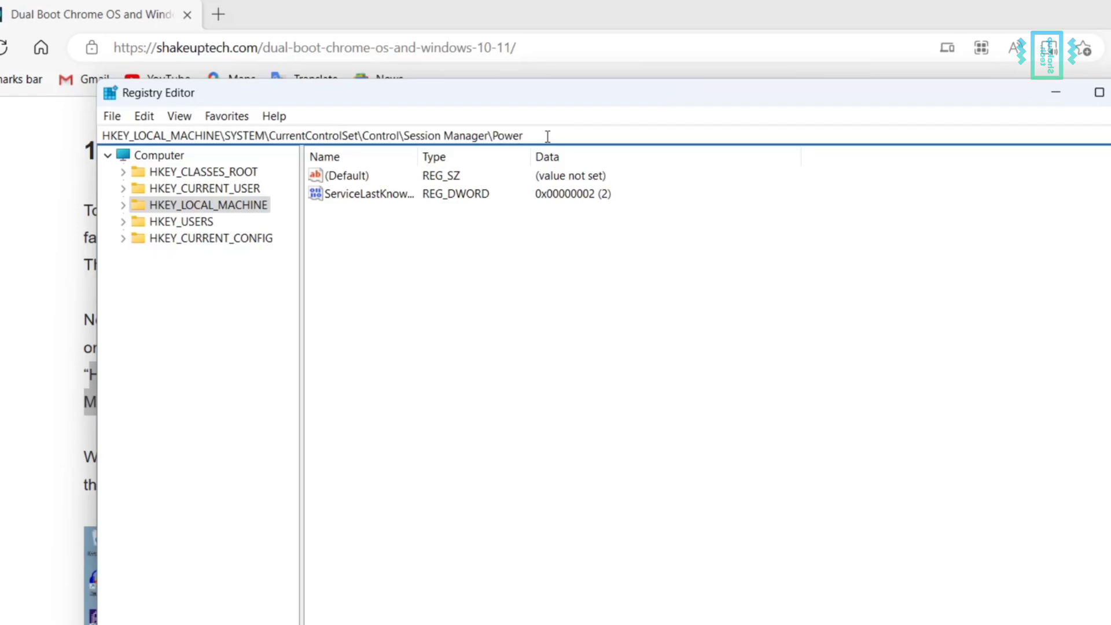
key("Return")
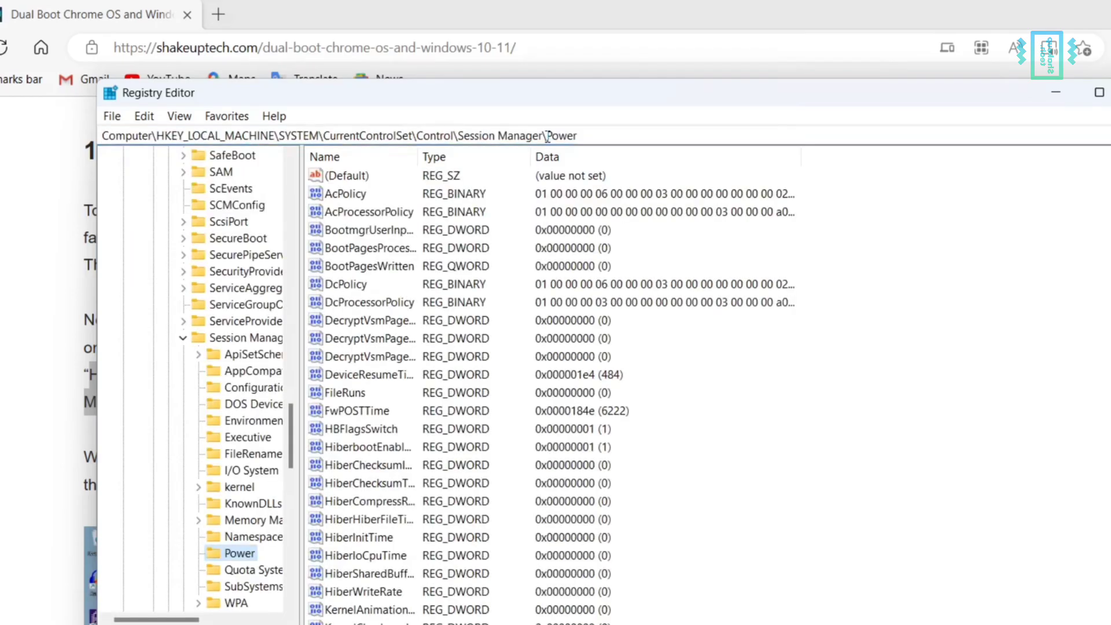
- Set the value data of HiberbootEnabled in the Power key to 0
scroll(610, 209, "down", 1)
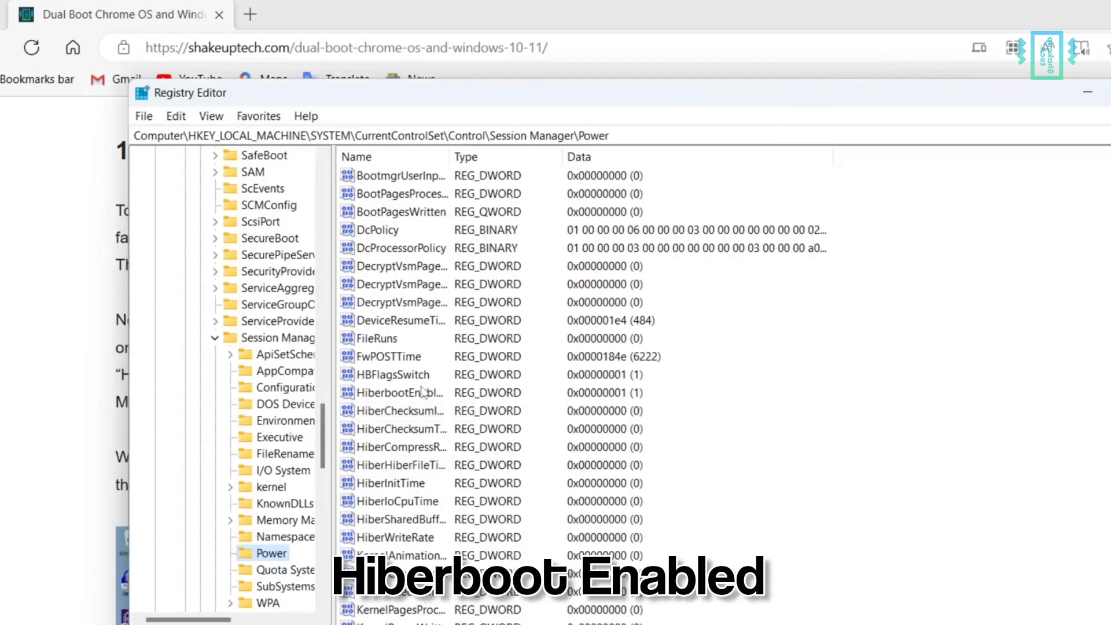
left_click(392, 395)
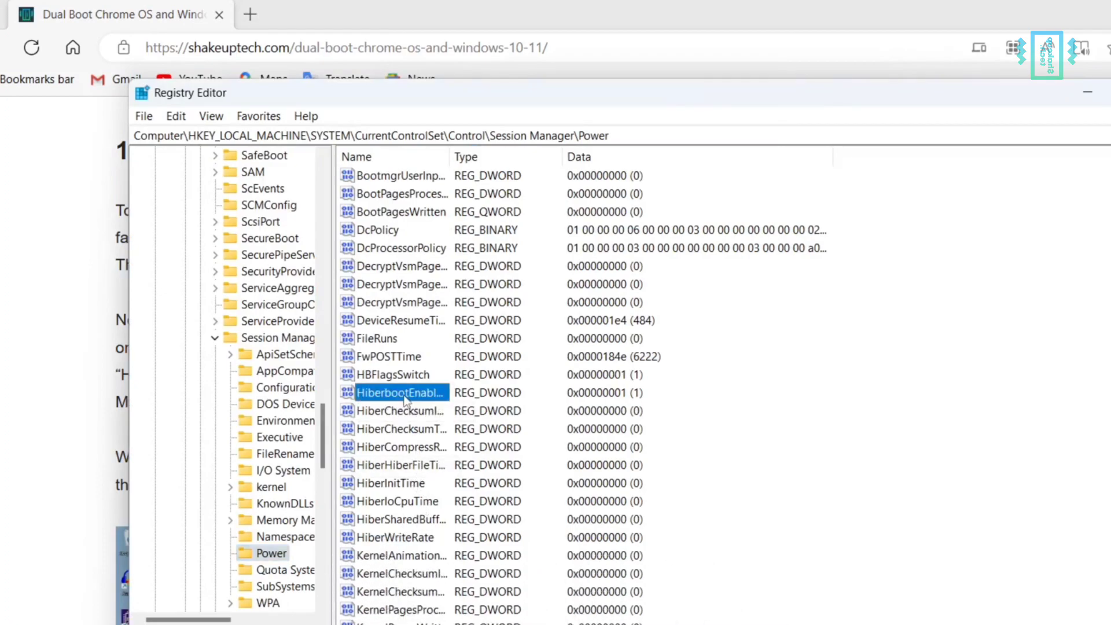
double_click(405, 393)
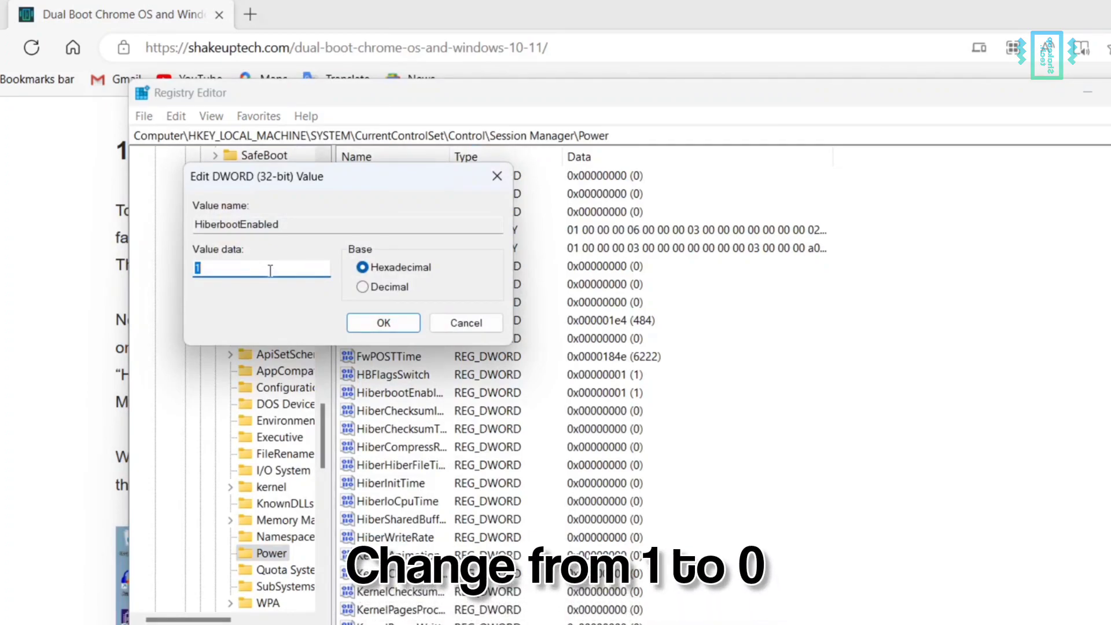
type("0")
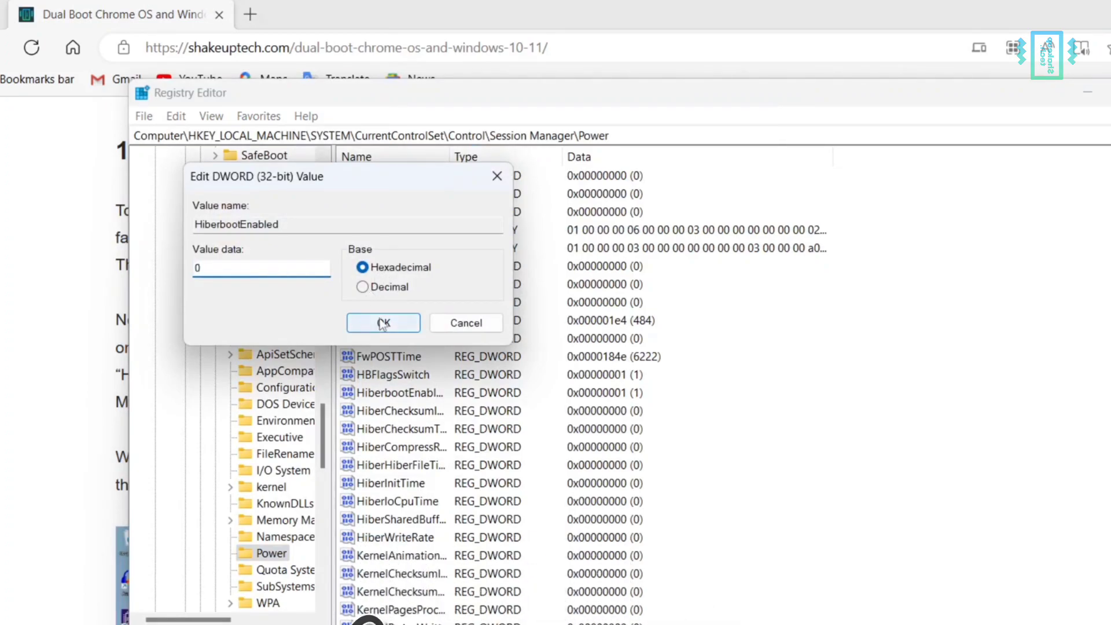
left_click(382, 322)
scroll(738, 430, "down", 13)
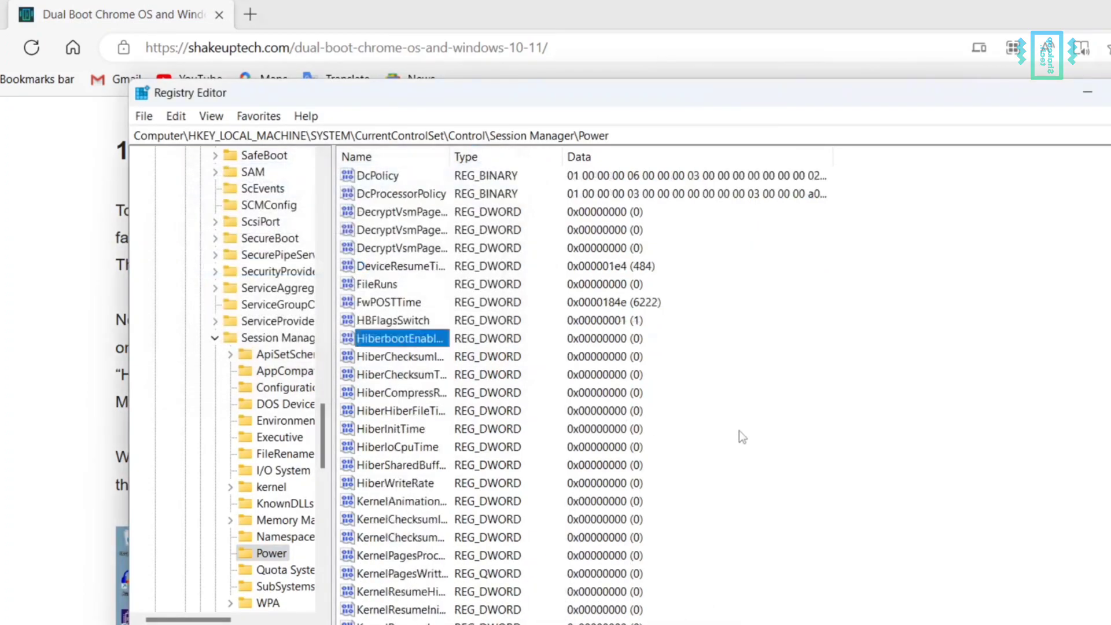
scroll(738, 430, "up", 3)
scroll(738, 431, "up", 15)
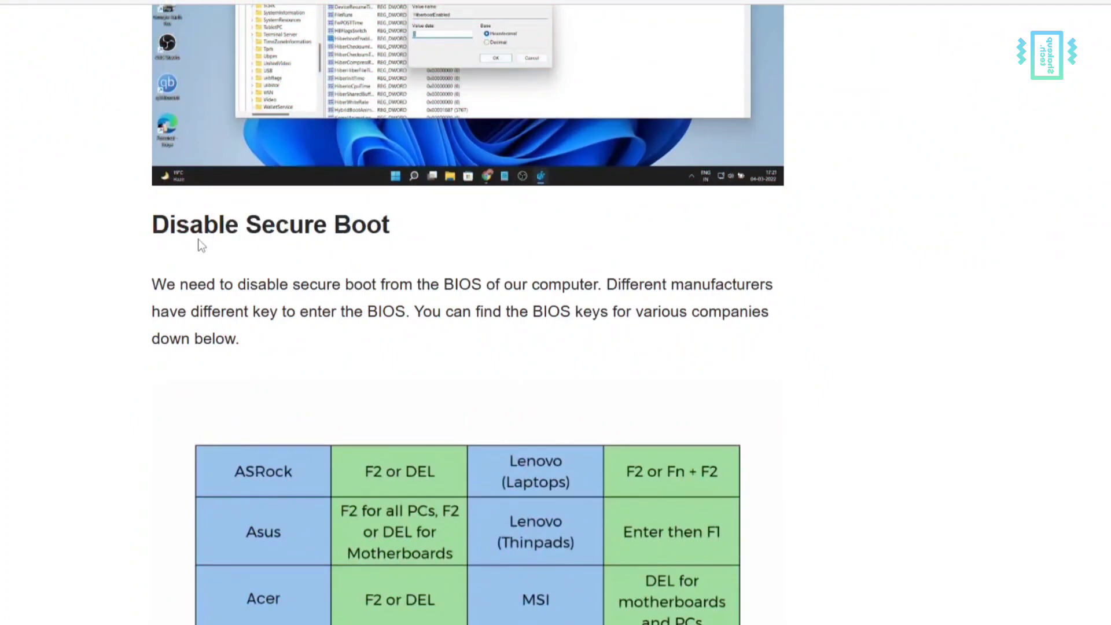
- Read the guide's Disable Secure Boot section, including the BIOS key table and virtualization notes, through to section 1.3 on installing Ubuntu
left_click_drag(199, 238, 390, 249)
left_click(481, 273)
scroll(480, 272, "down", 6)
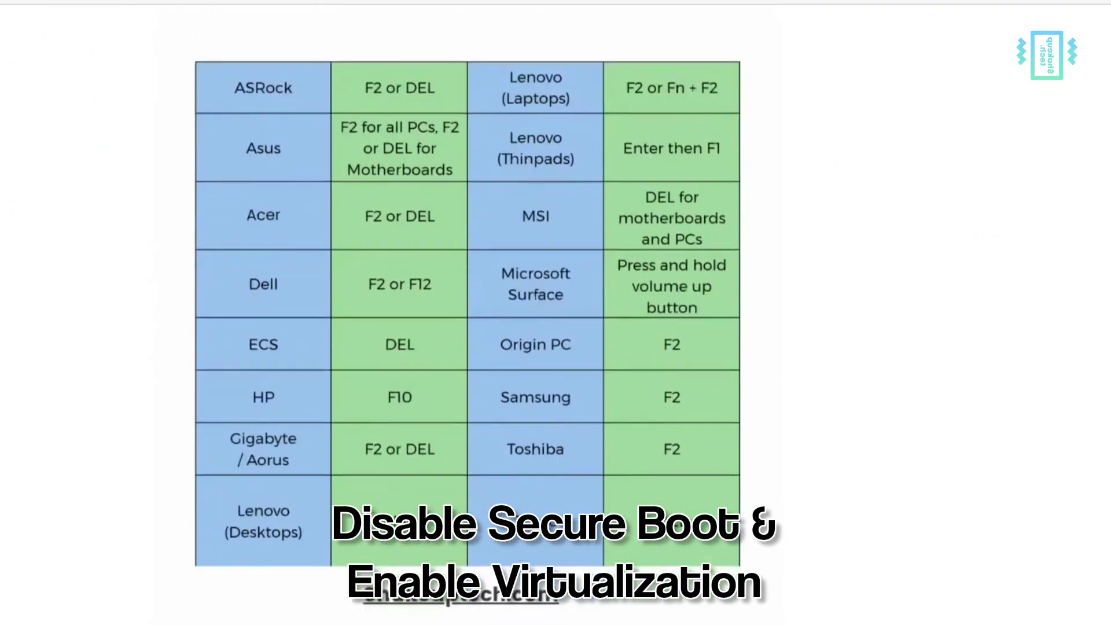
scroll(250, 165, "down", 1)
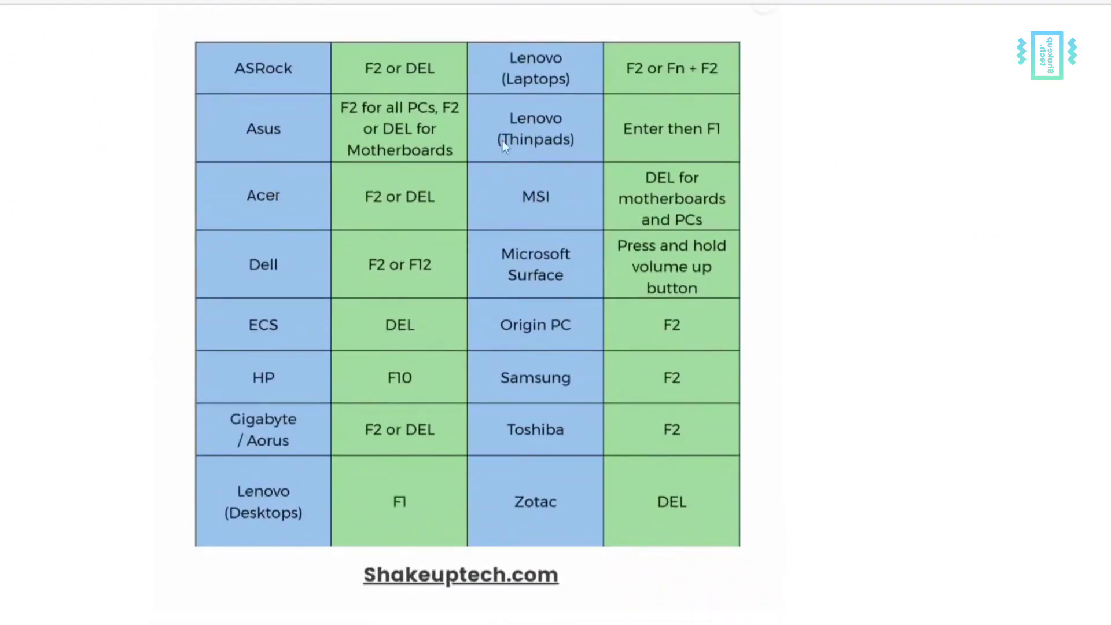
scroll(502, 145, "up", 2)
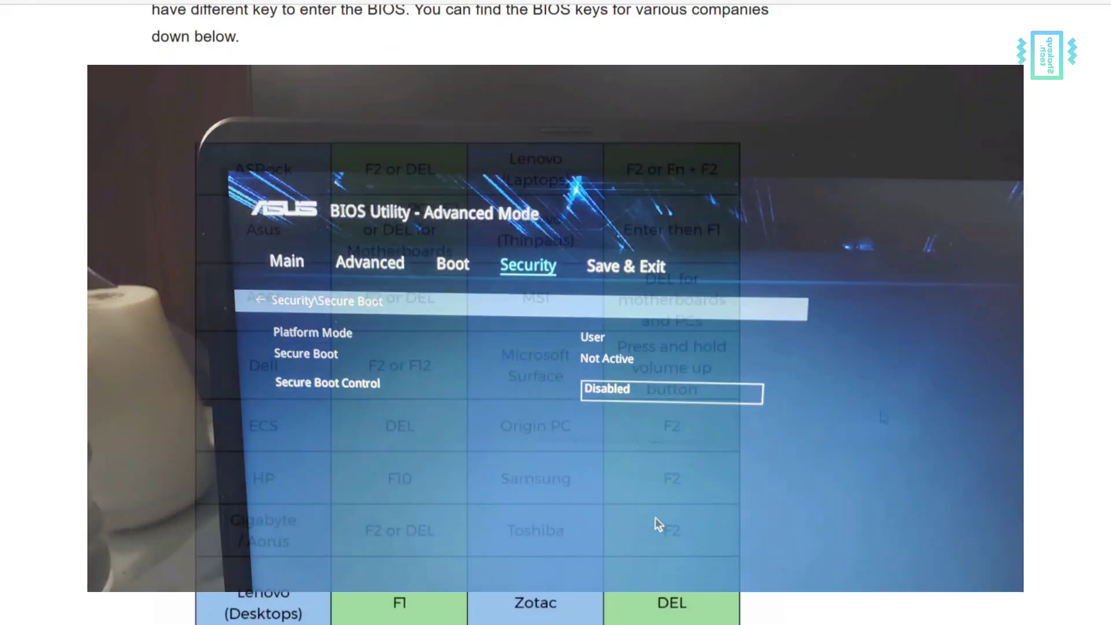
scroll(884, 417, "down", 7)
scroll(884, 417, "down", 7)
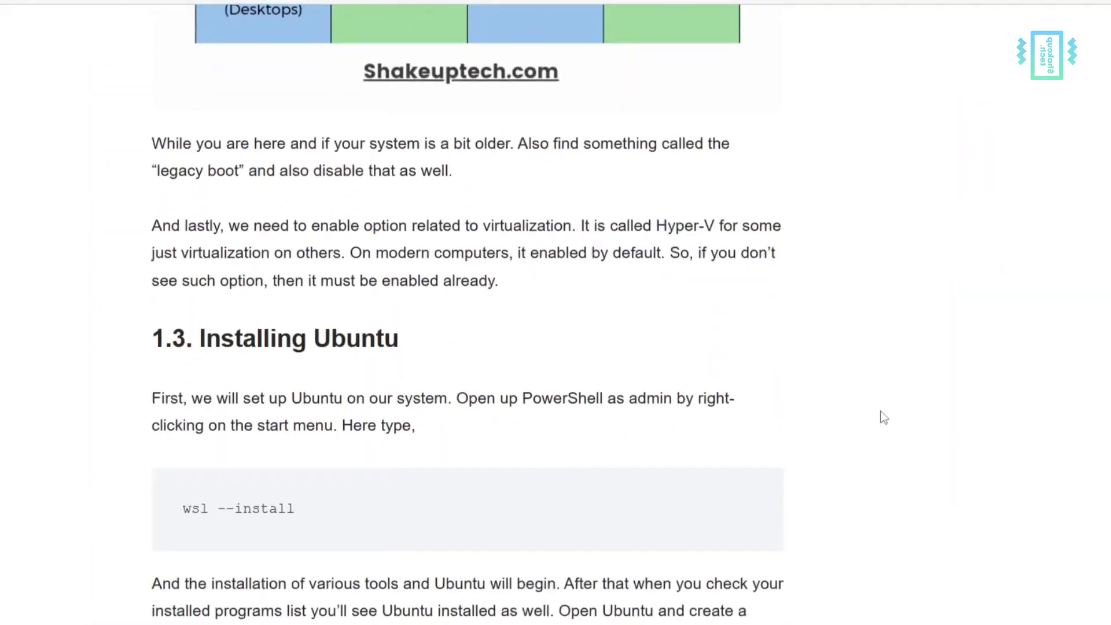
scroll(880, 416, "down", 2)
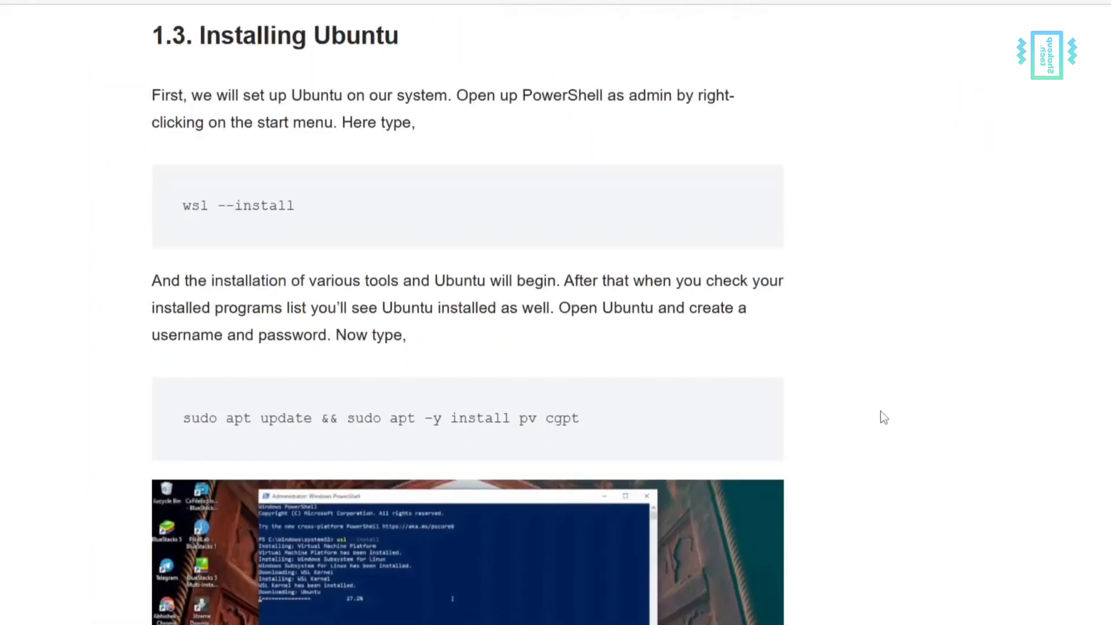
scroll(880, 416, "up", 2)
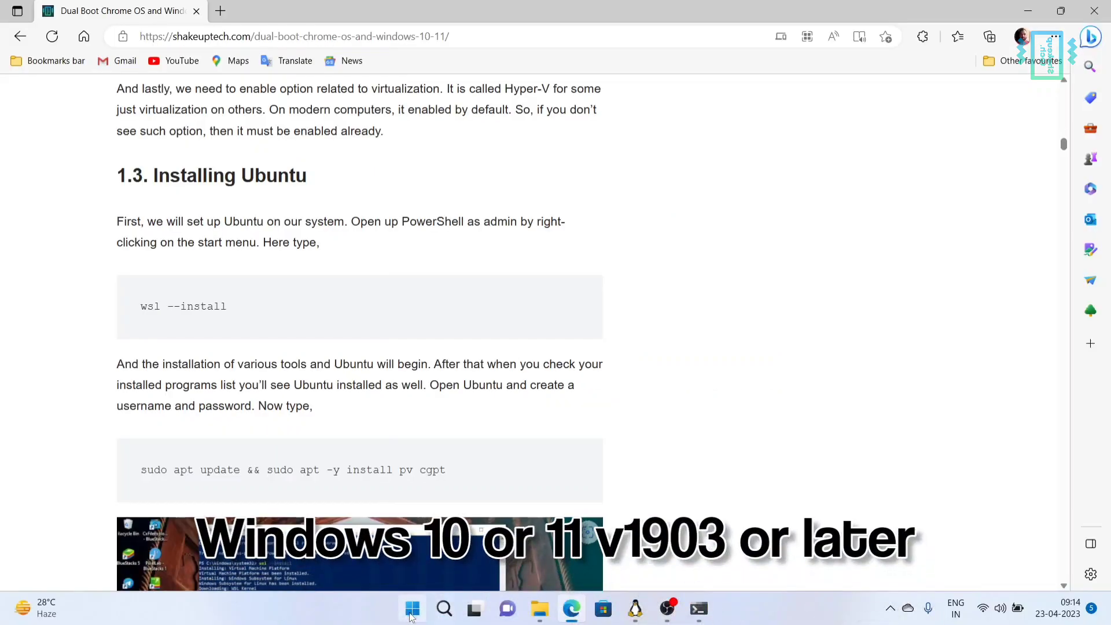
right_click(412, 608)
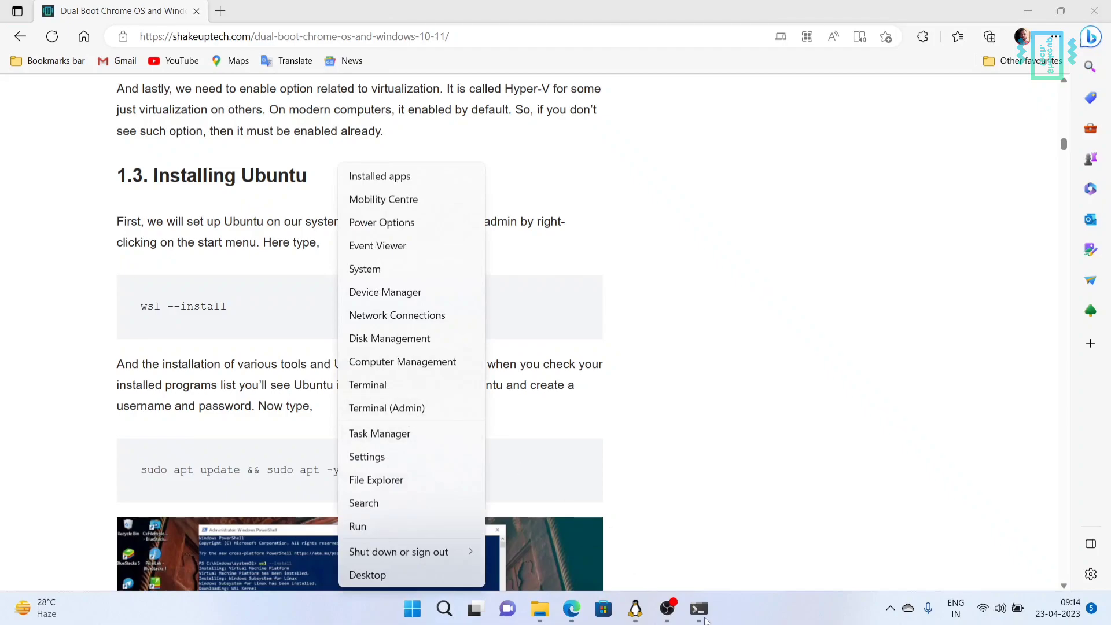
left_click(701, 614)
left_click(698, 610)
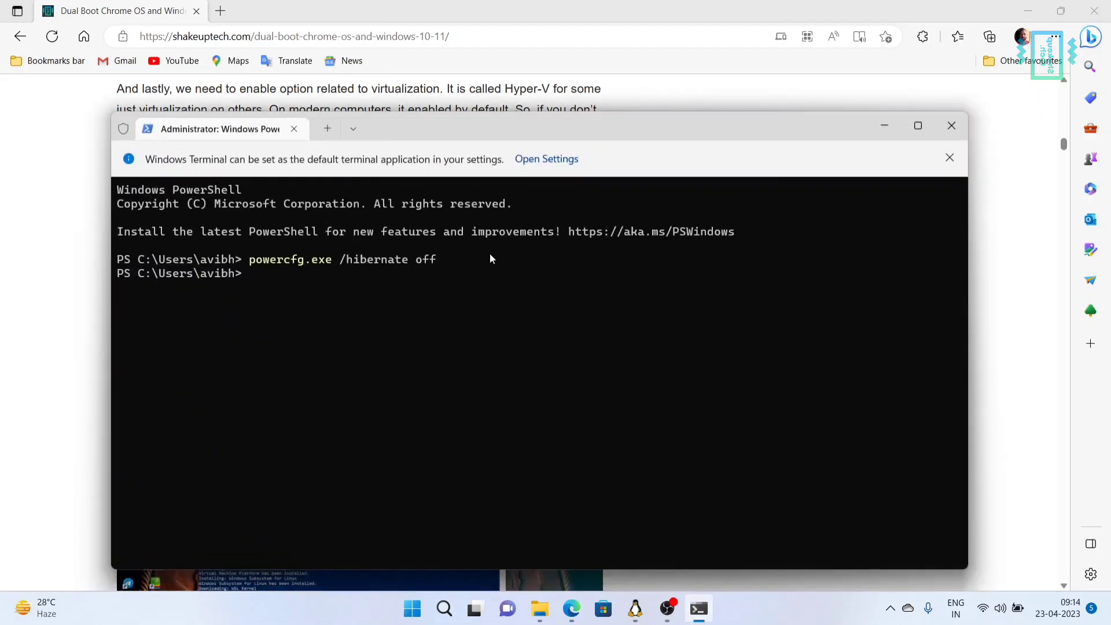
left_click(882, 128)
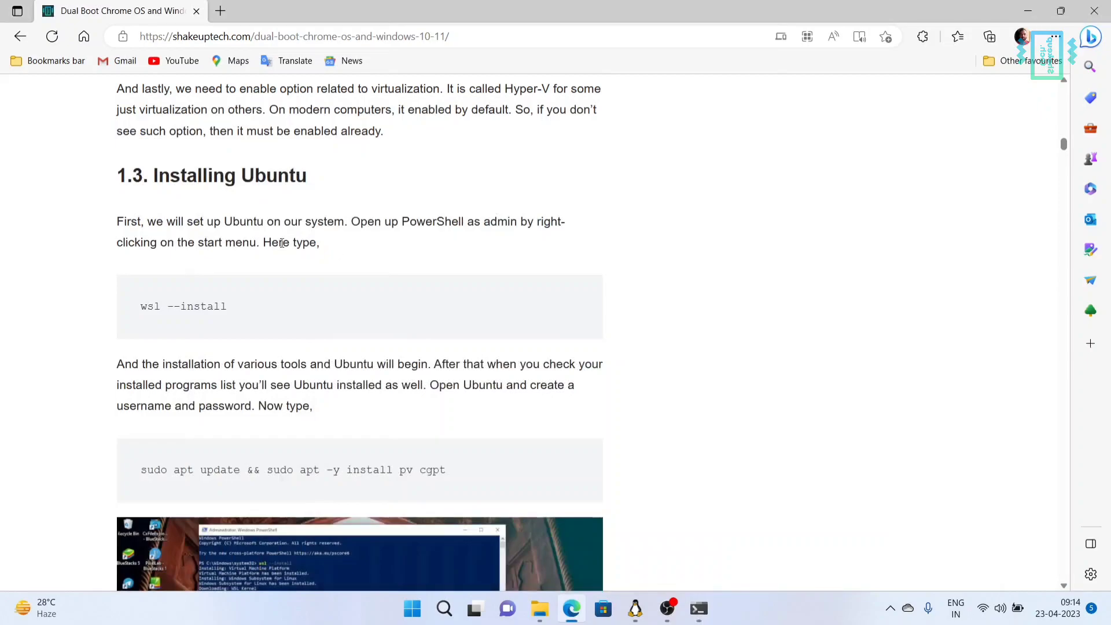
- Copy the command wsl --install from guide section 1.3 and run it in the administrator Windows Terminal
left_click_drag(151, 310, 223, 312)
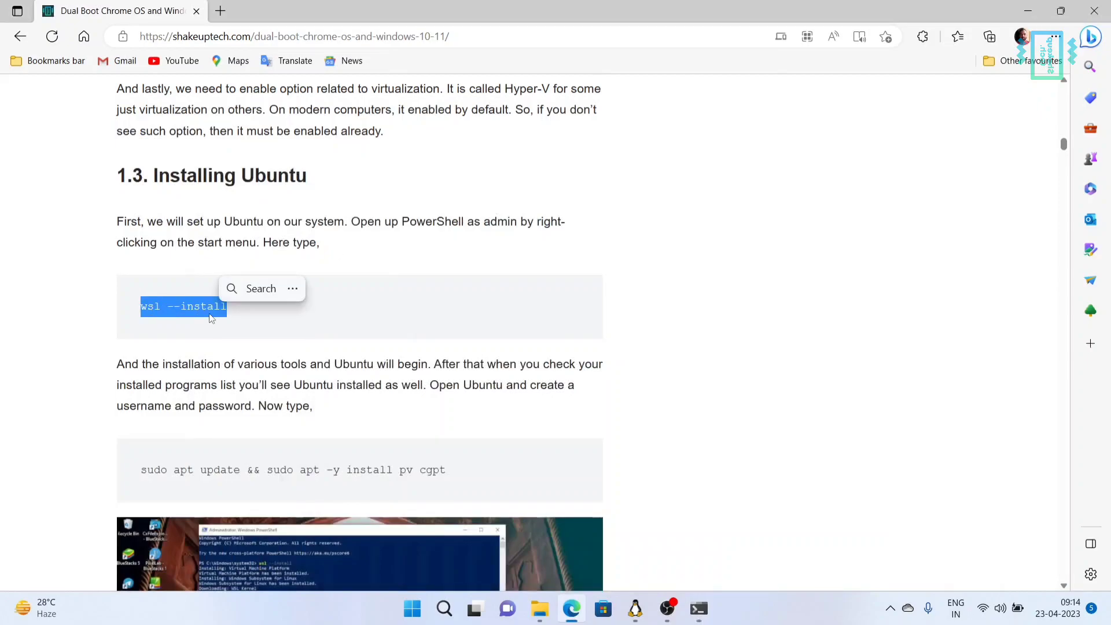
right_click(202, 310)
left_click(243, 265)
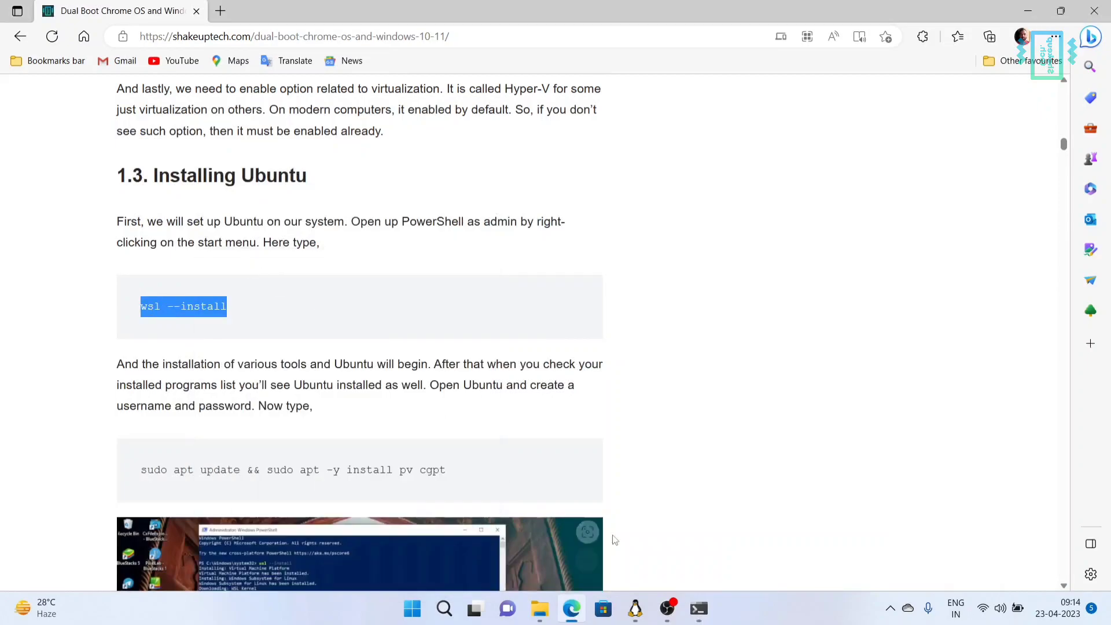
key("alt+Tab")
right_click(524, 388)
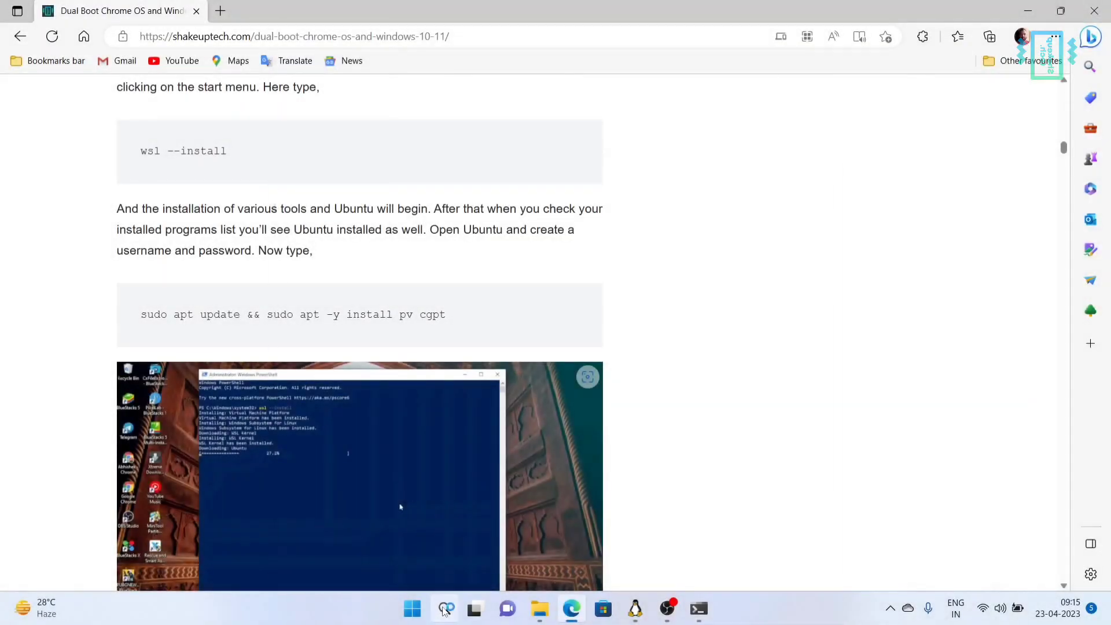
- Launch the newly installed Ubuntu app and close the administrator Windows Terminal
left_click(445, 608)
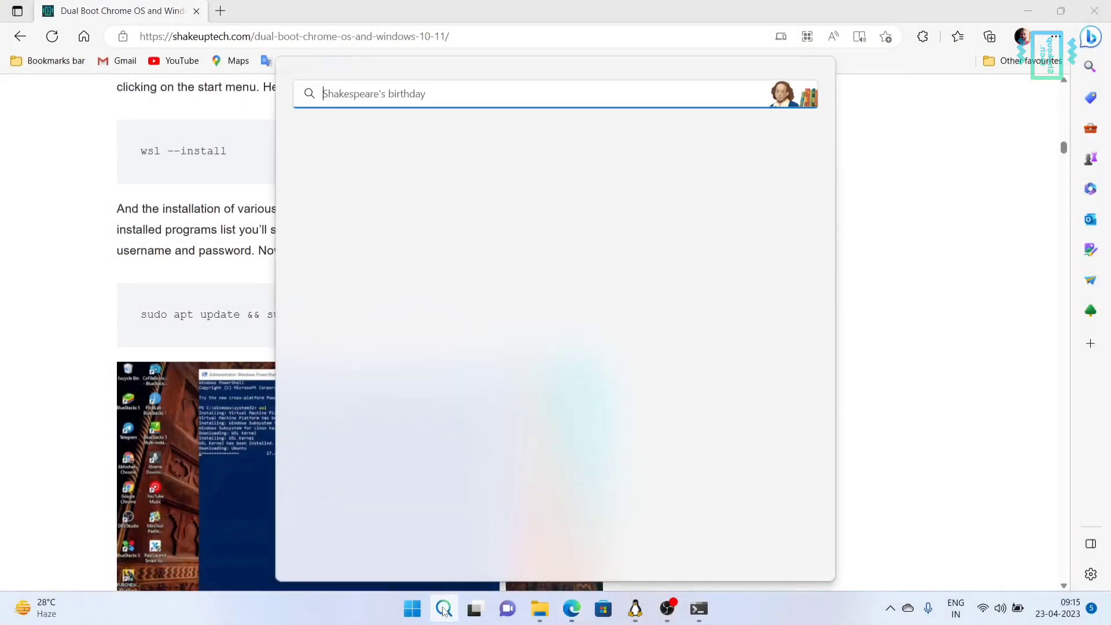
left_click(411, 611)
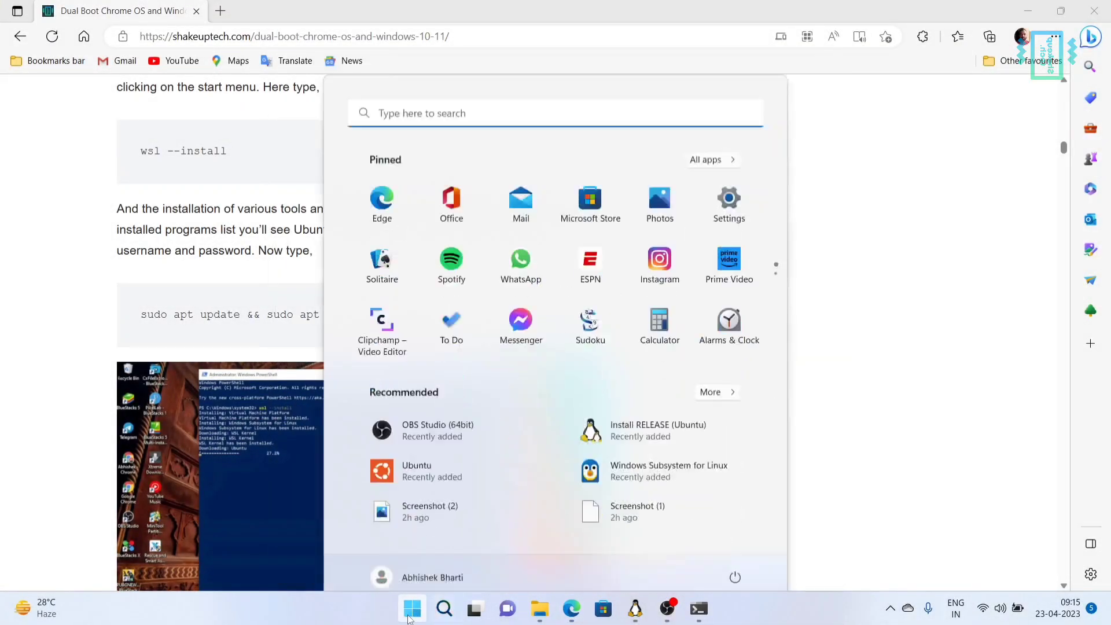
left_click(417, 460)
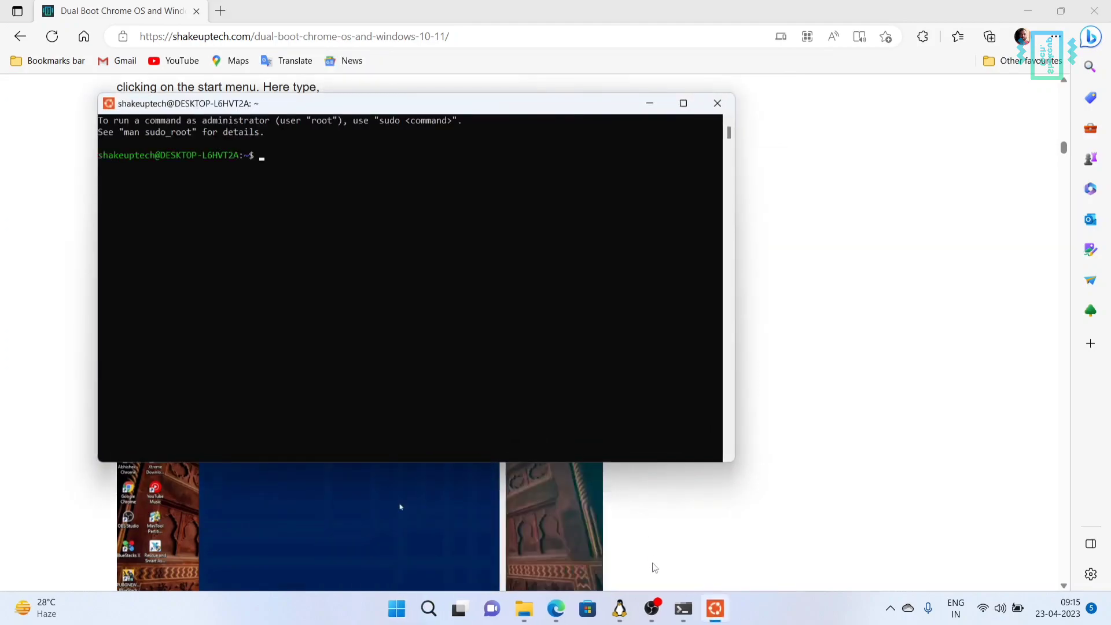
left_click(684, 609)
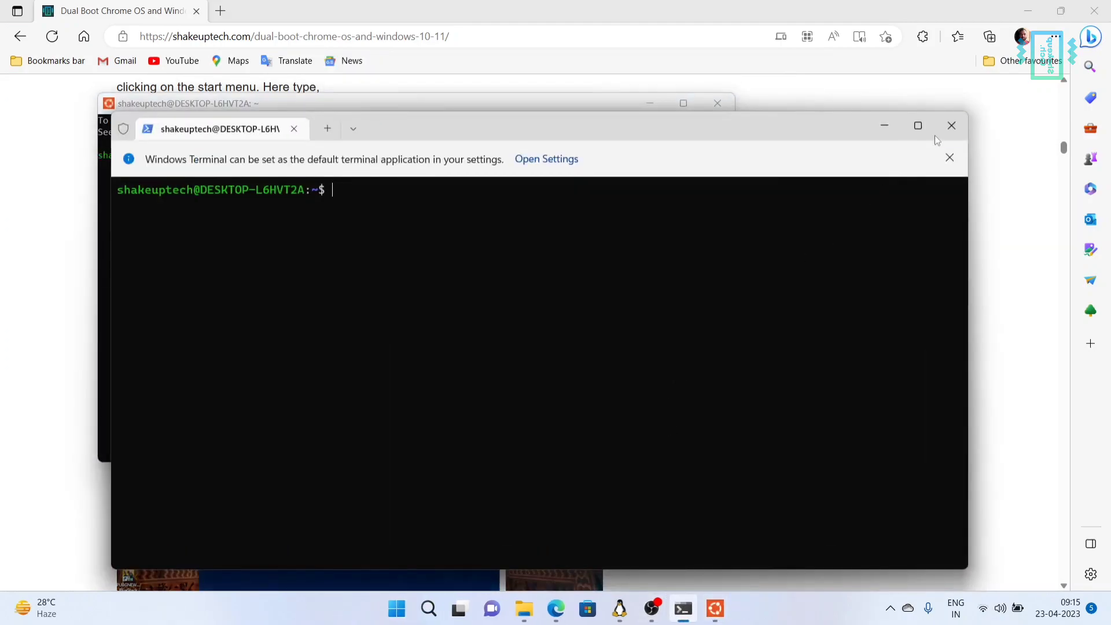
left_click(951, 125)
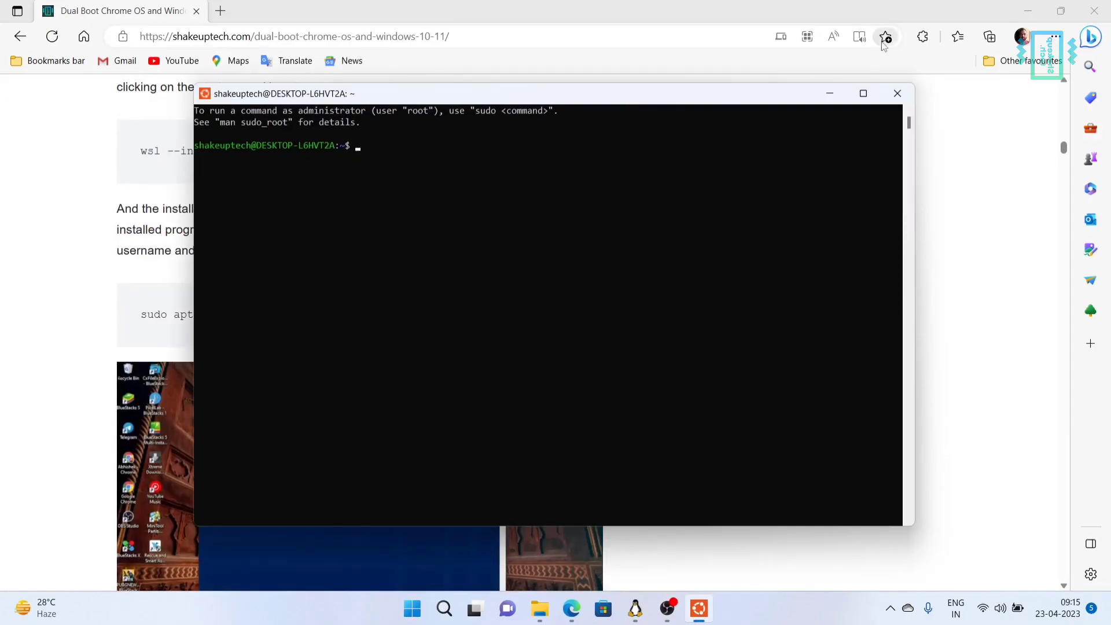
- Minimize Ubuntu and copy the command sudo apt update && sudo apt -y install pv cgpt from the guide in the browser
left_click(829, 93)
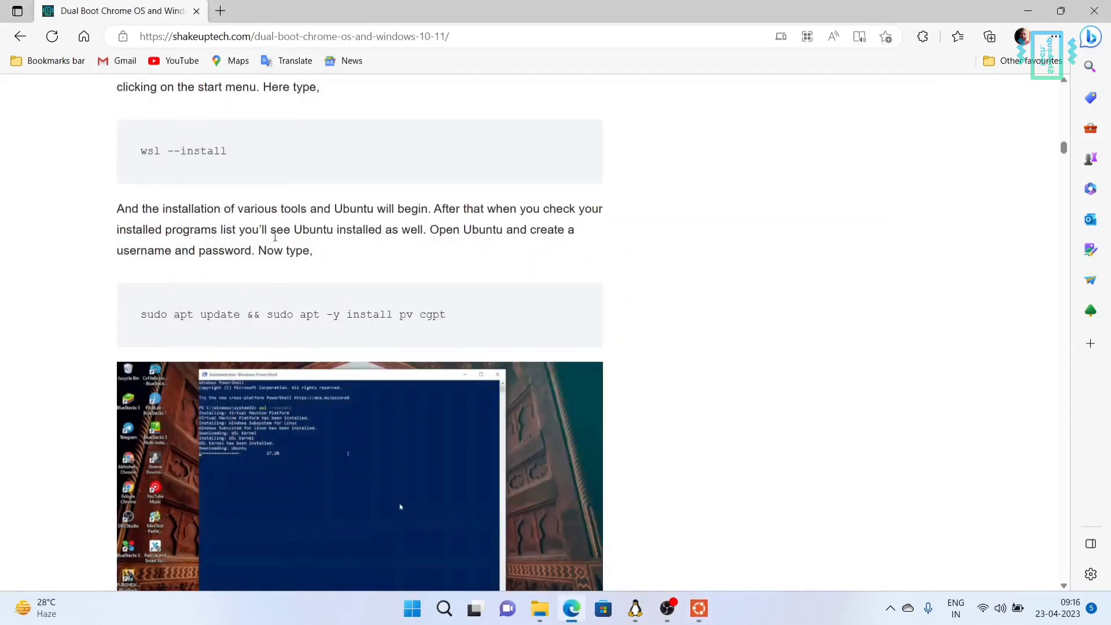
scroll(188, 273, "up", 3)
scroll(206, 303, "down", 3)
left_click_drag(154, 314, 426, 322)
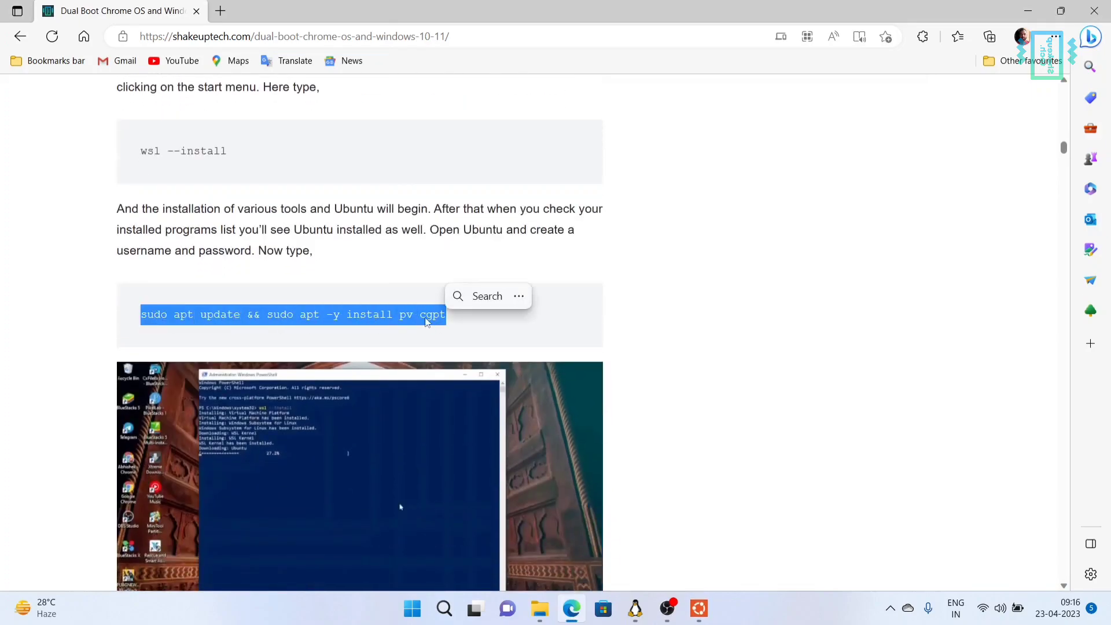
right_click(426, 322)
left_click(467, 259)
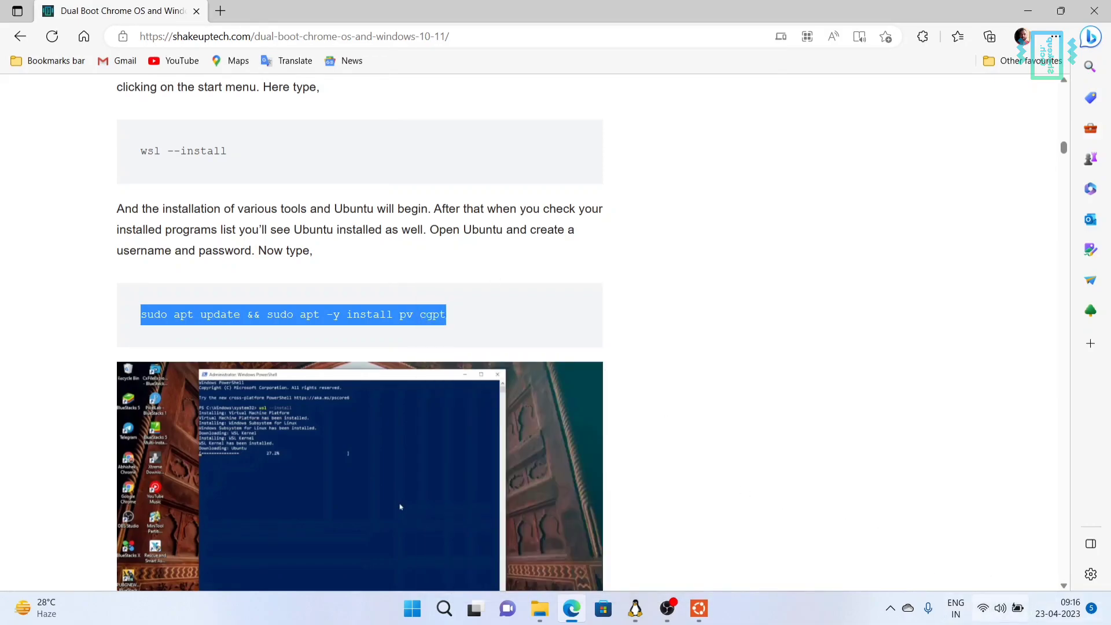
- Run the copied command sudo apt update && sudo apt -y install pv cgpt in Ubuntu, entering the sudo password
left_click(698, 609)
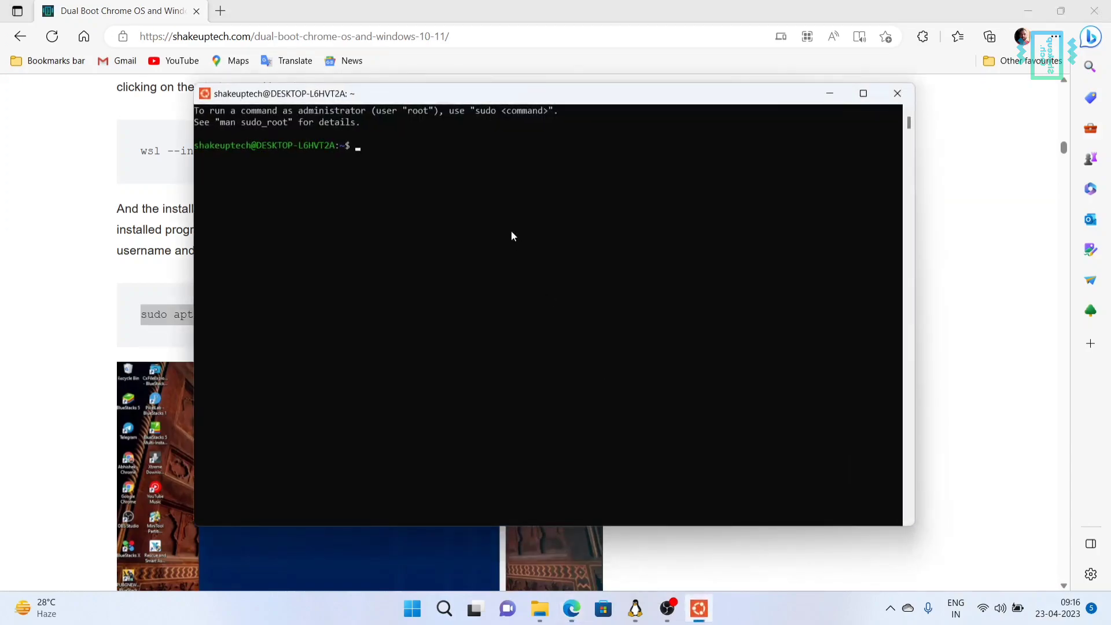
right_click(487, 196)
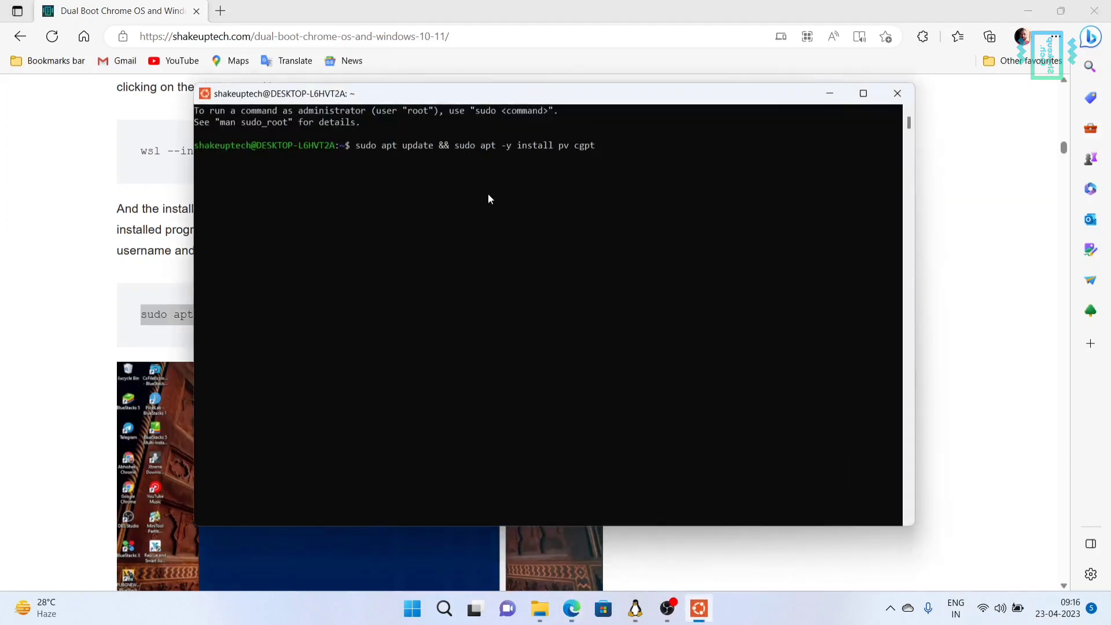
key("Return")
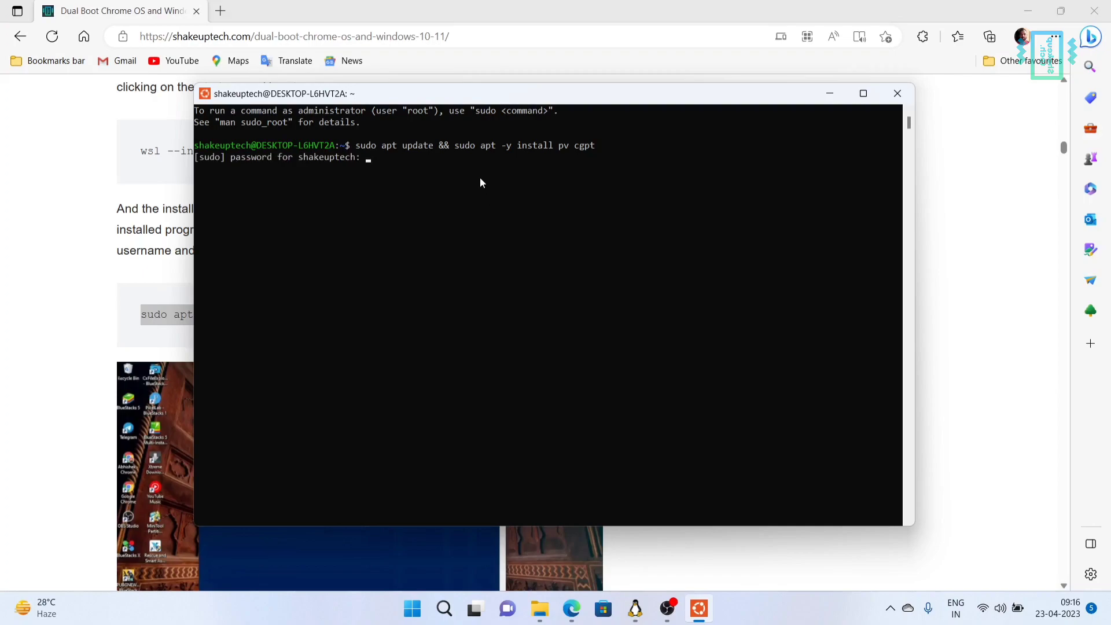
key("Return")
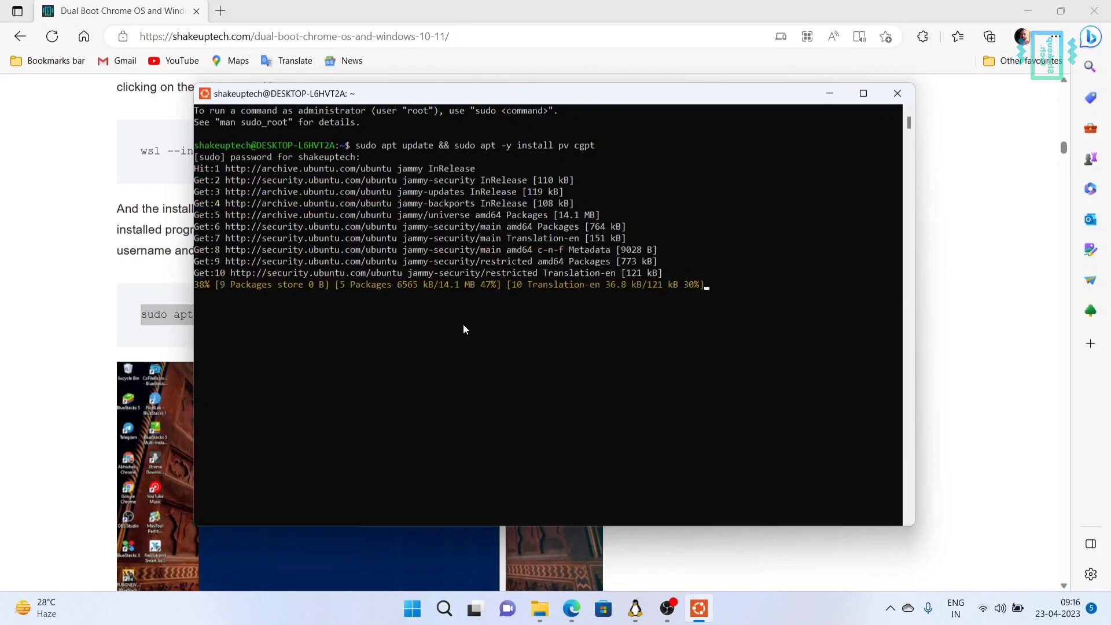
- Check guide section 1.4 on creating partitions, open Disk Management and widen its window
left_click(123, 280)
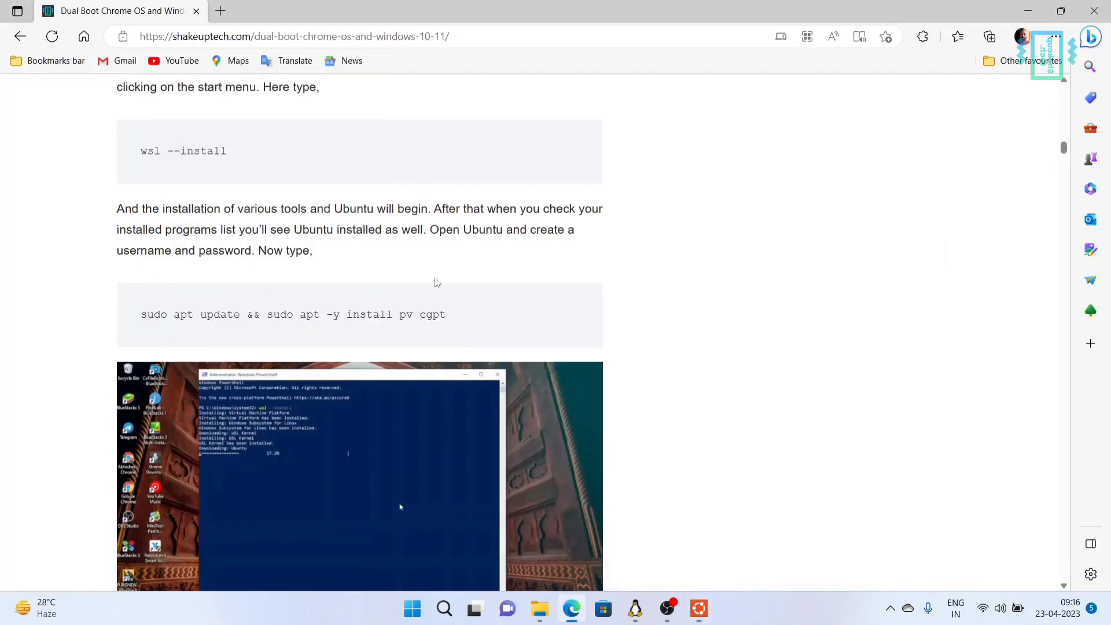
scroll(437, 283, "down", 6)
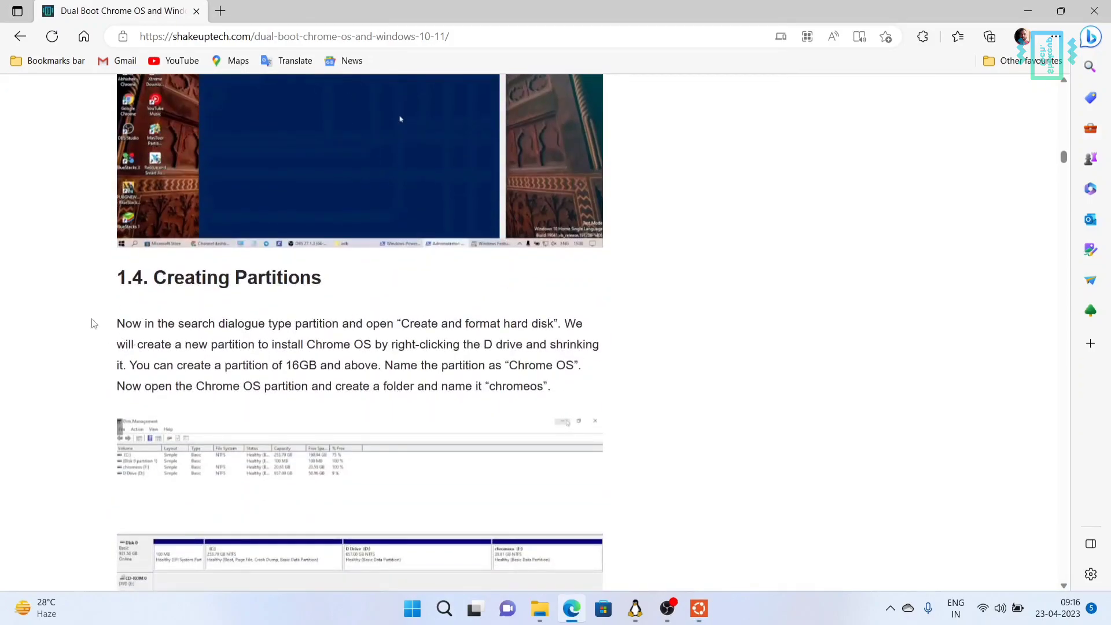
right_click(428, 608)
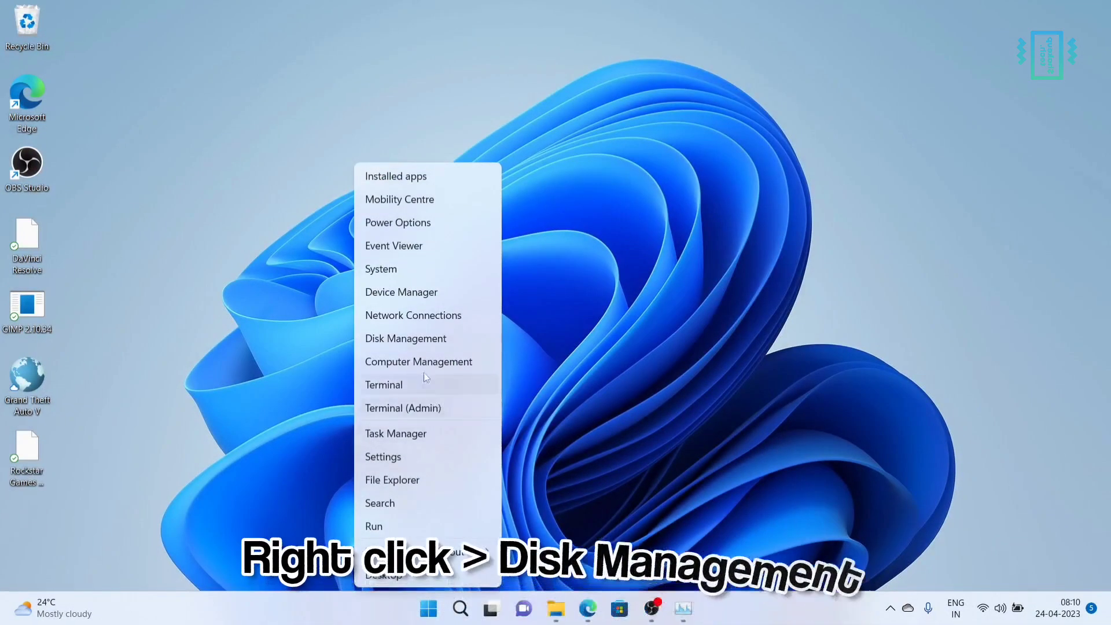
left_click(416, 338)
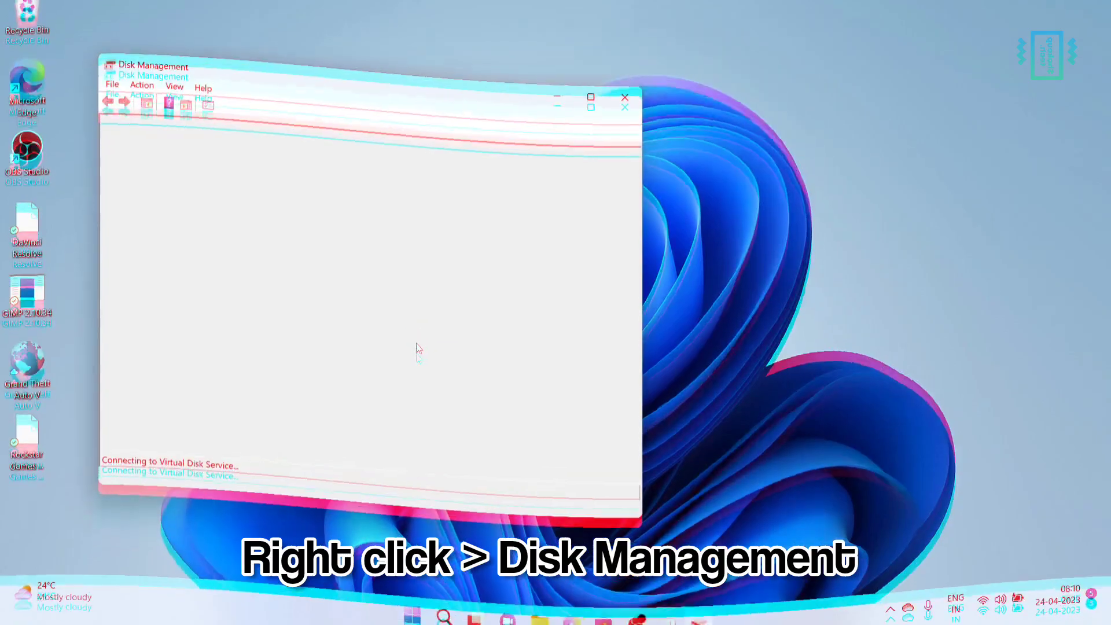
left_click_drag(640, 207, 1001, 207)
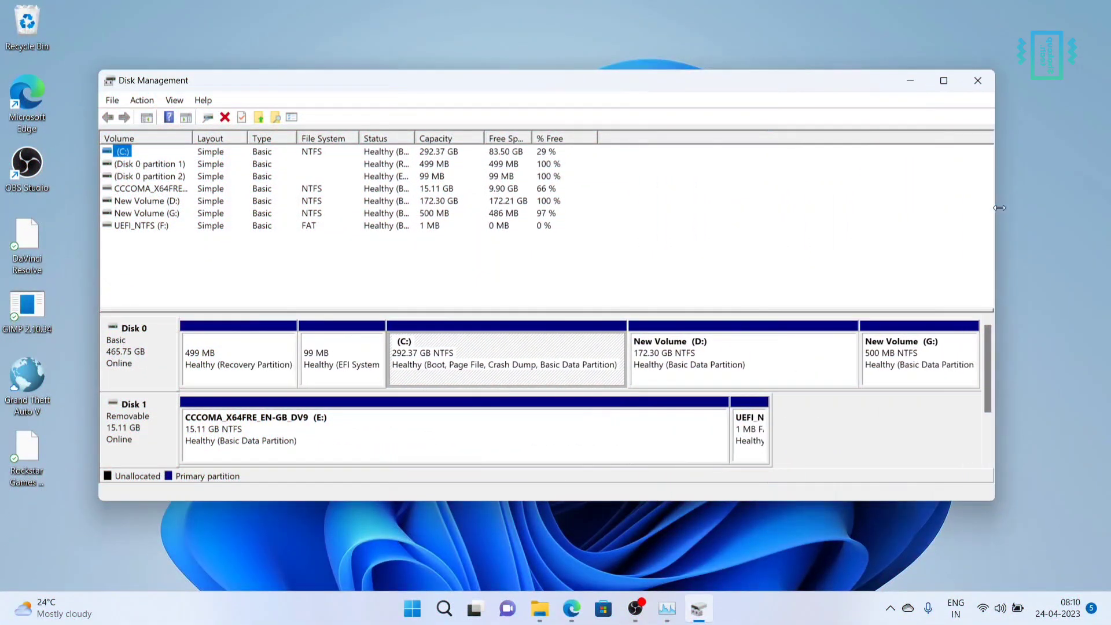
- Shrink the D: volume on Disk 0 by 50000 MB
left_click(653, 373)
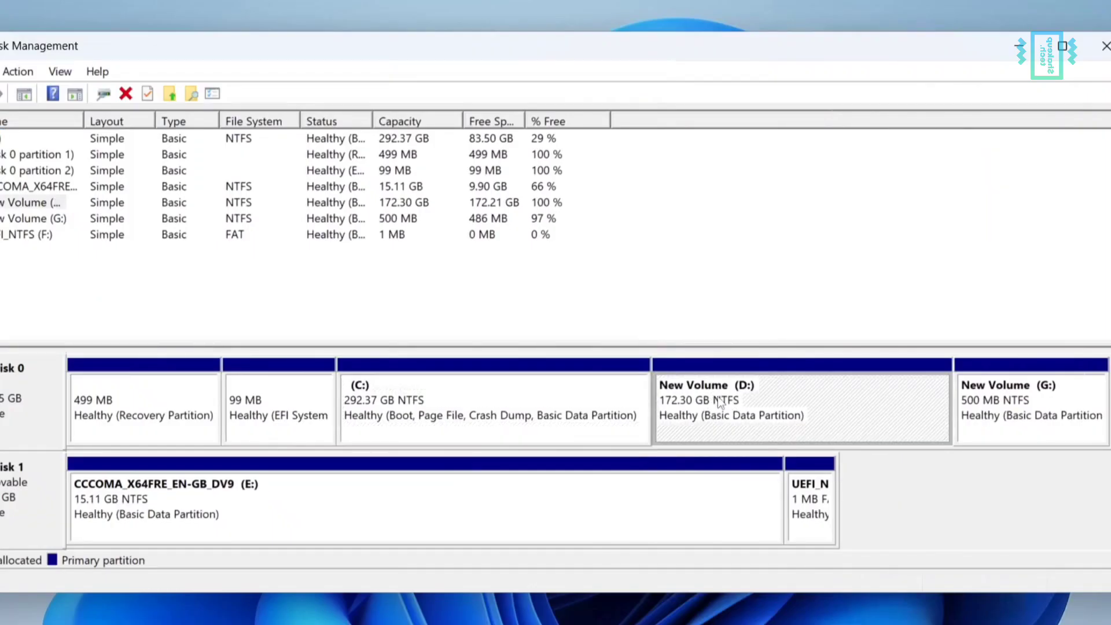
right_click(764, 402)
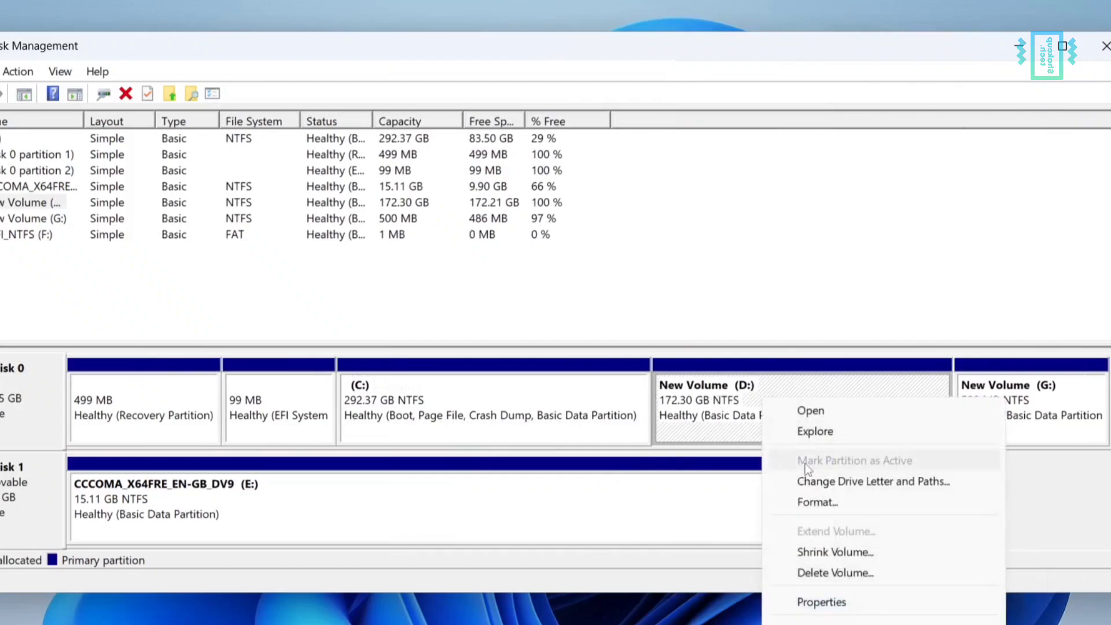
left_click(827, 549)
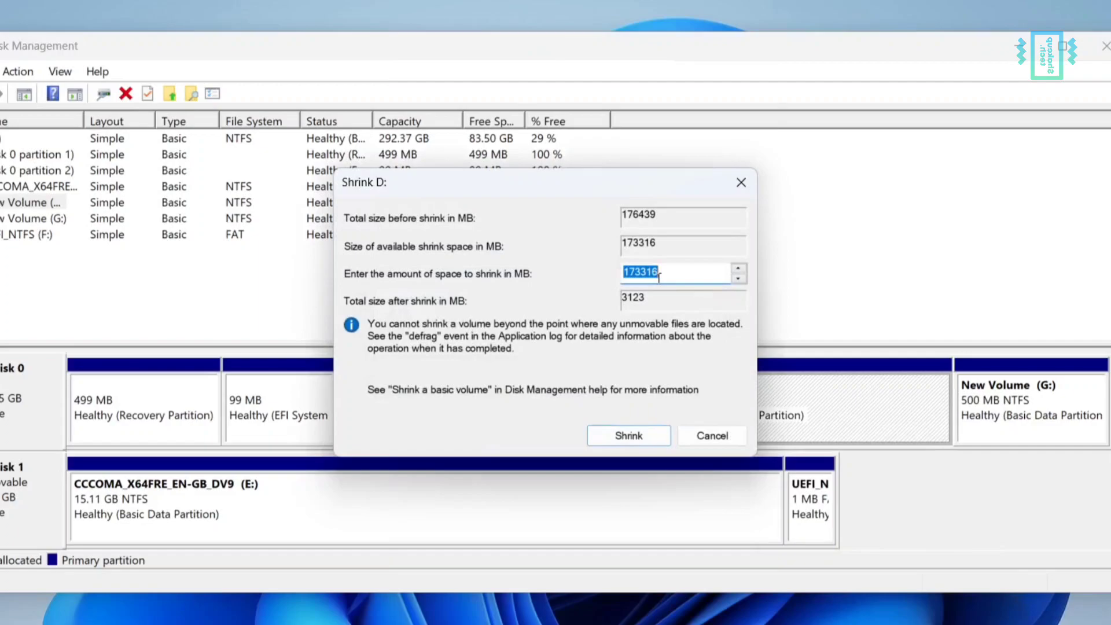
type("50")
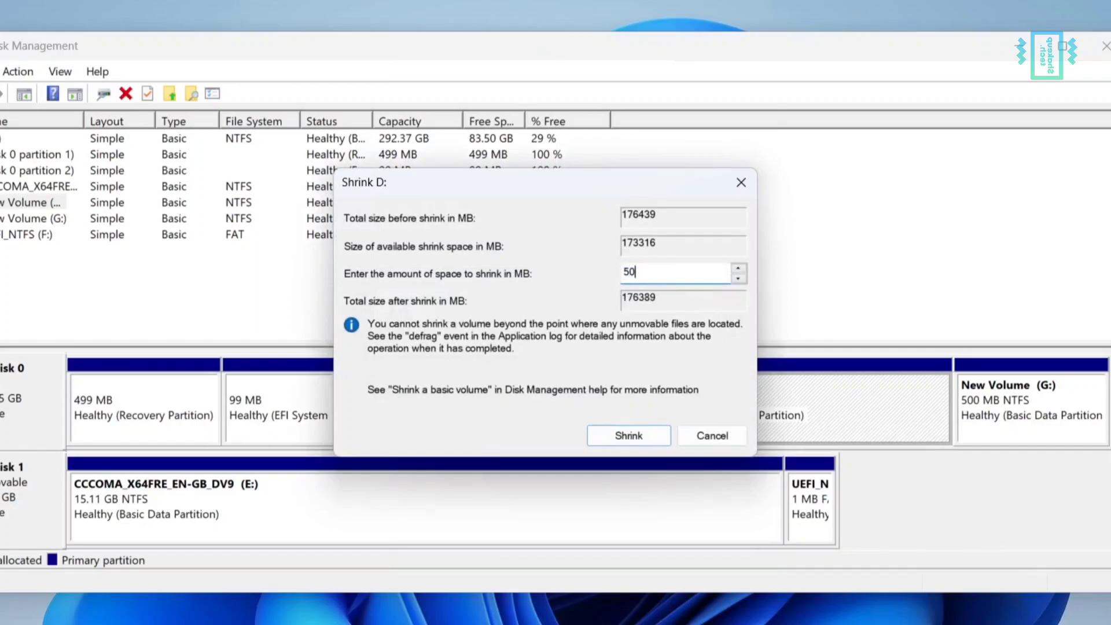
type("000")
left_click(628, 435)
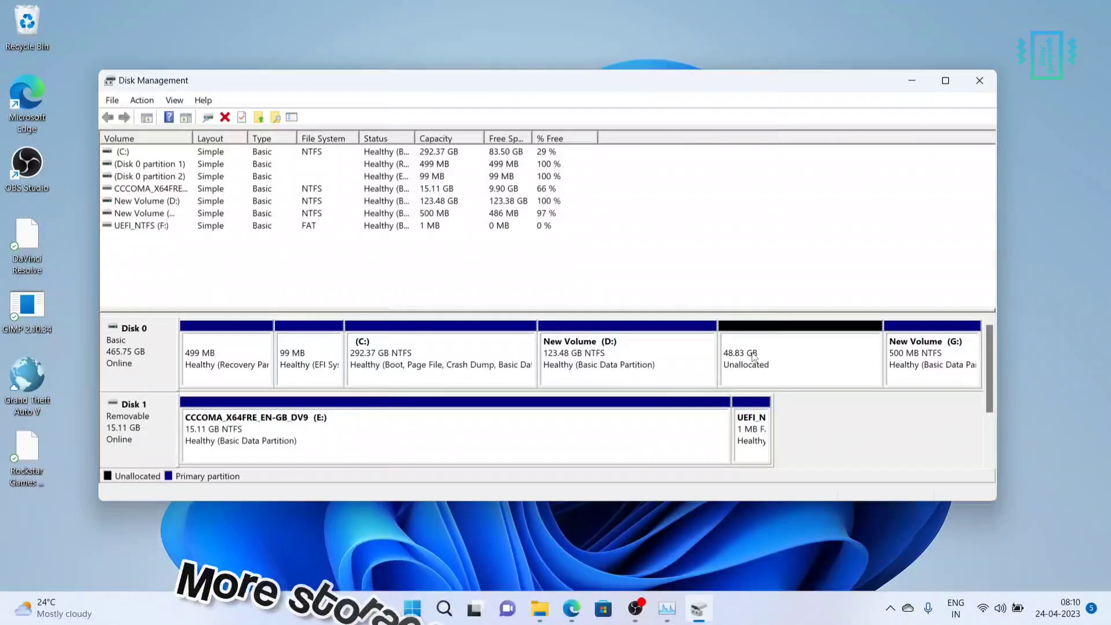
- Set up a new simple volume in the unallocated space on Disk 0, keeping the default size and drive letter H
right_click(810, 402)
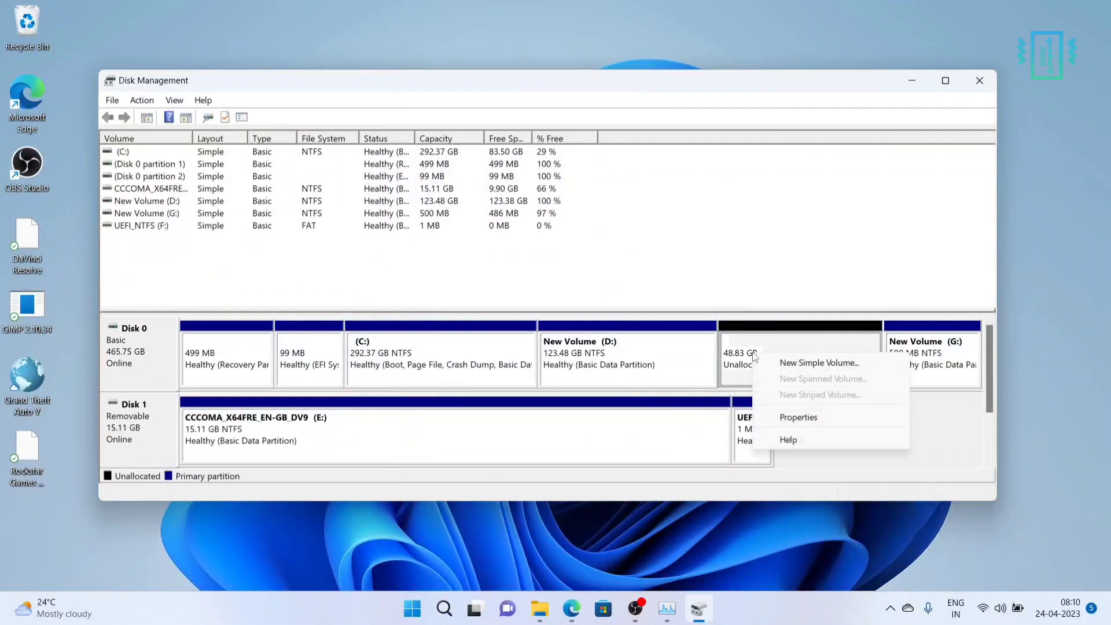
left_click(788, 363)
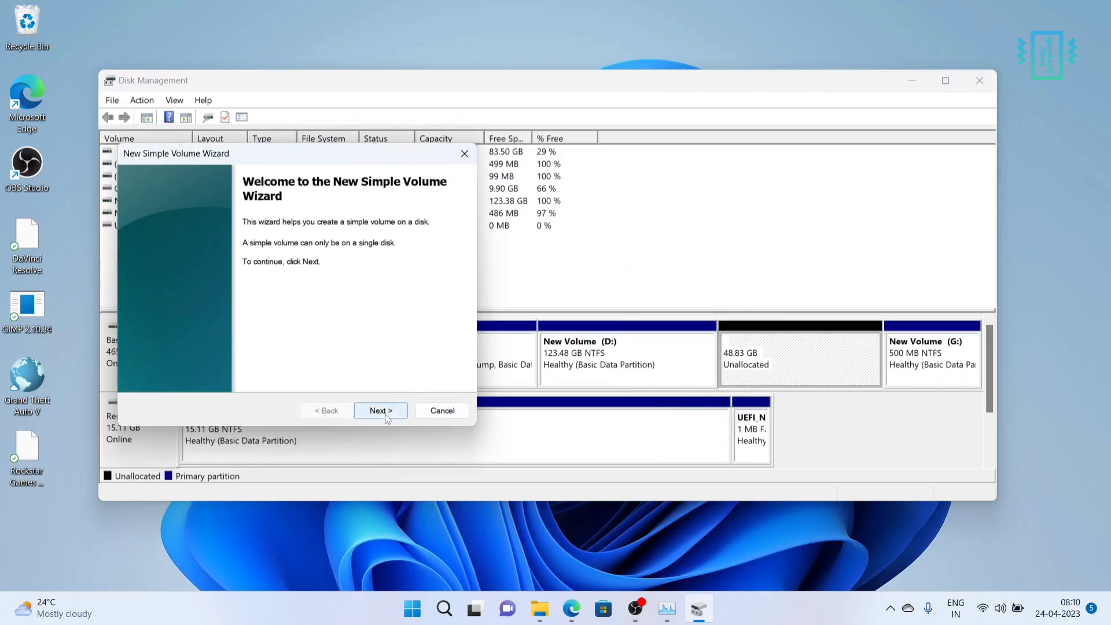
left_click_drag(339, 159, 586, 154)
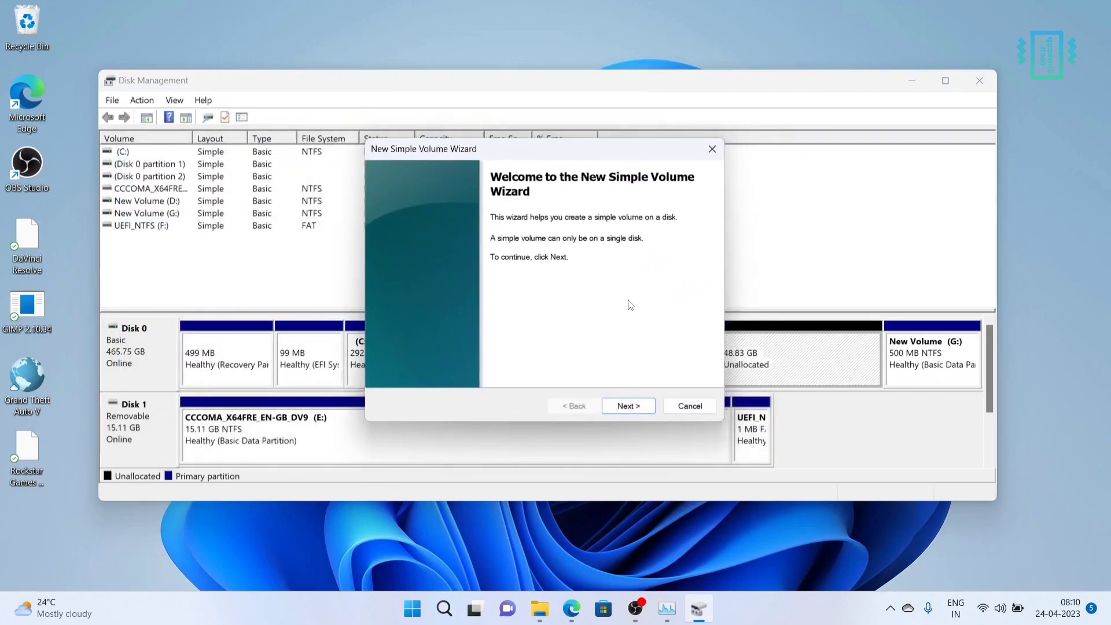
left_click(629, 405)
left_click(628, 405)
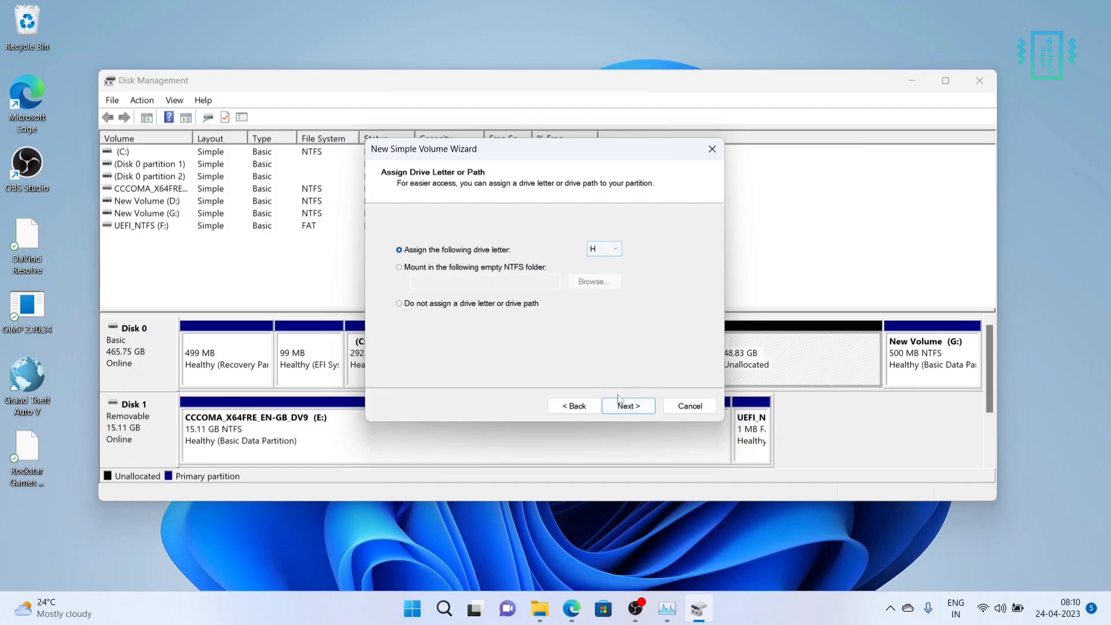
left_click(623, 411)
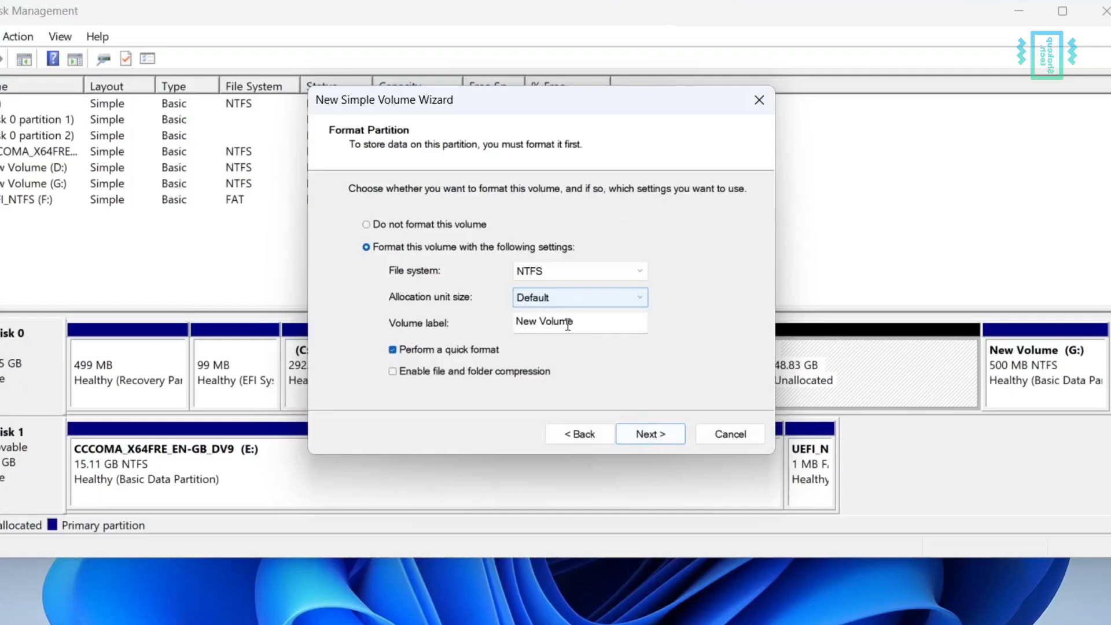
- Label the new volume ChromeOS and create it with an NTFS quick format
left_click_drag(568, 320, 511, 324)
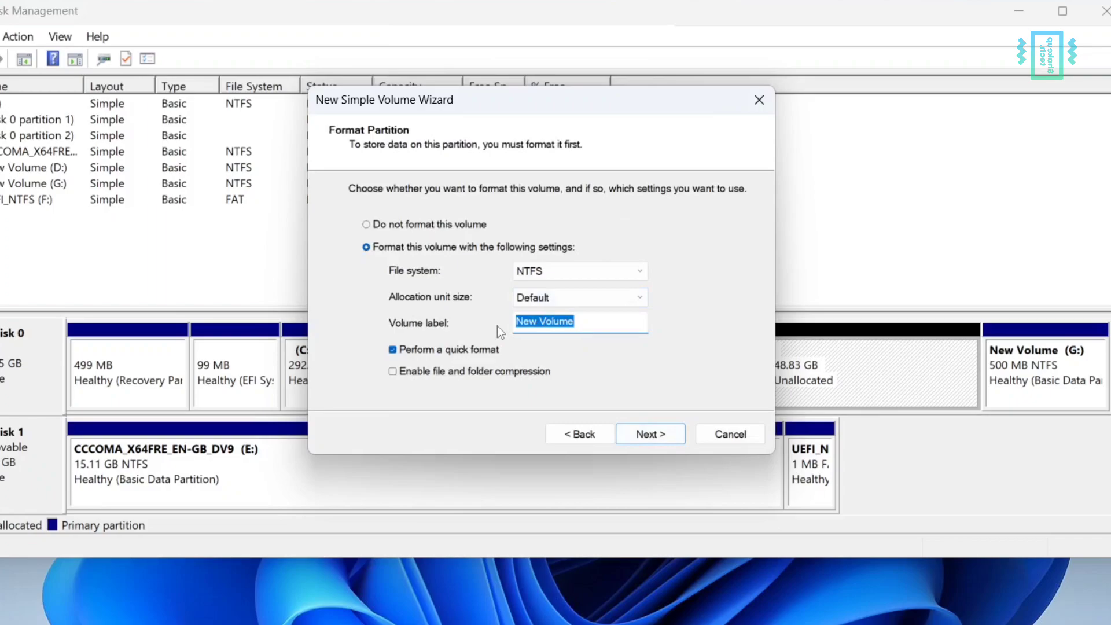
type("ChromeOS")
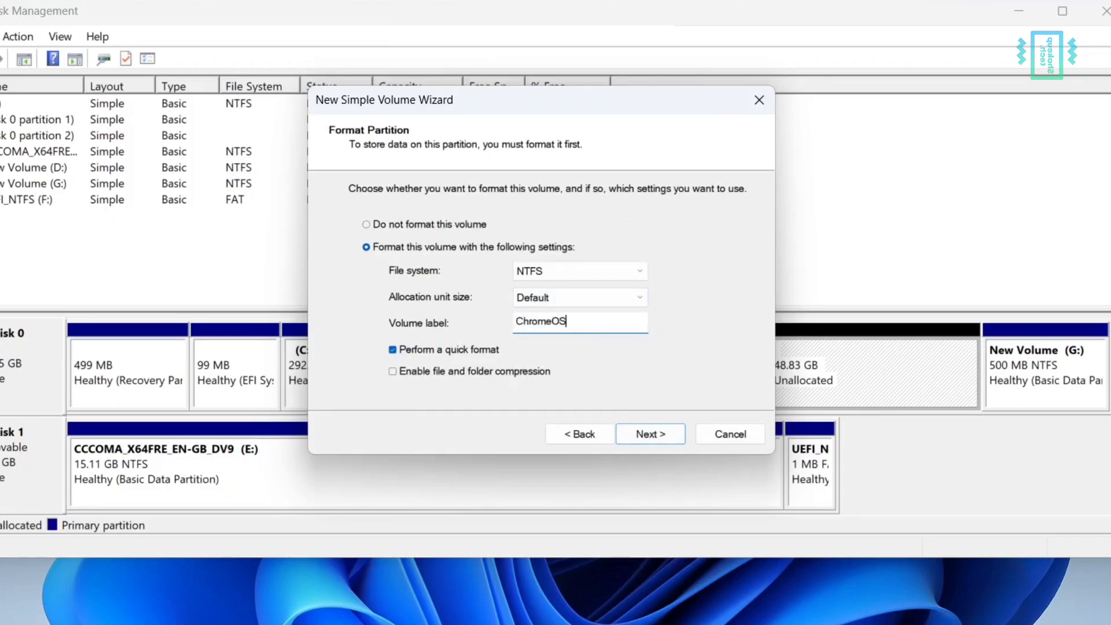
left_click(640, 436)
left_click(640, 436)
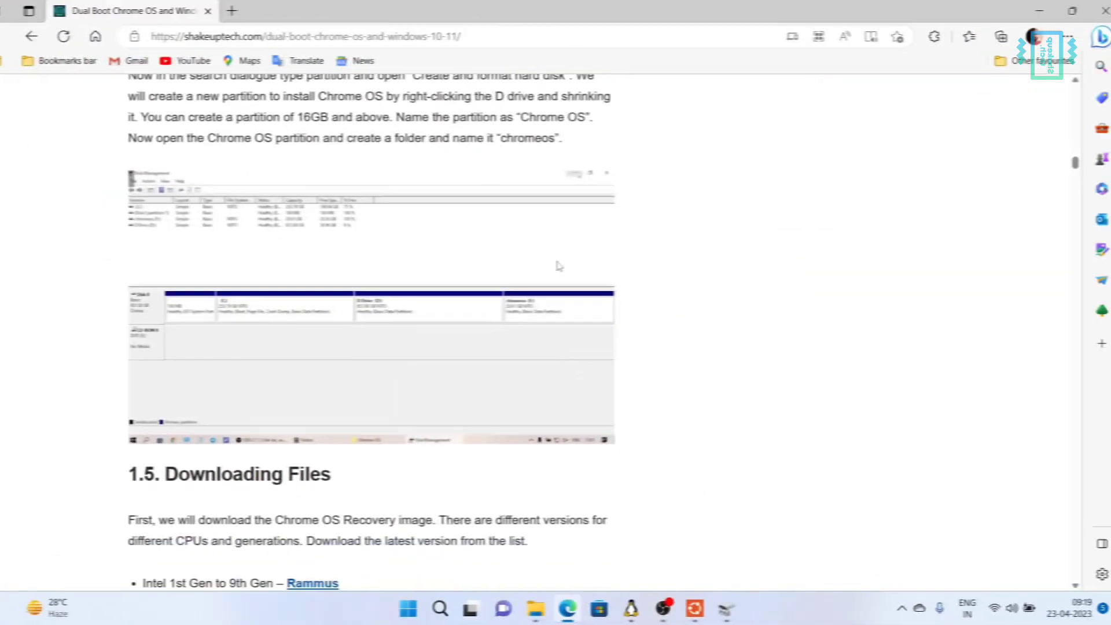
- Open the Sebanc Brunch release from guide section 1.5, examine its version number and tar.gz asset, and return to the guide
scroll(546, 267, "down", 4)
scroll(546, 267, "down", 1)
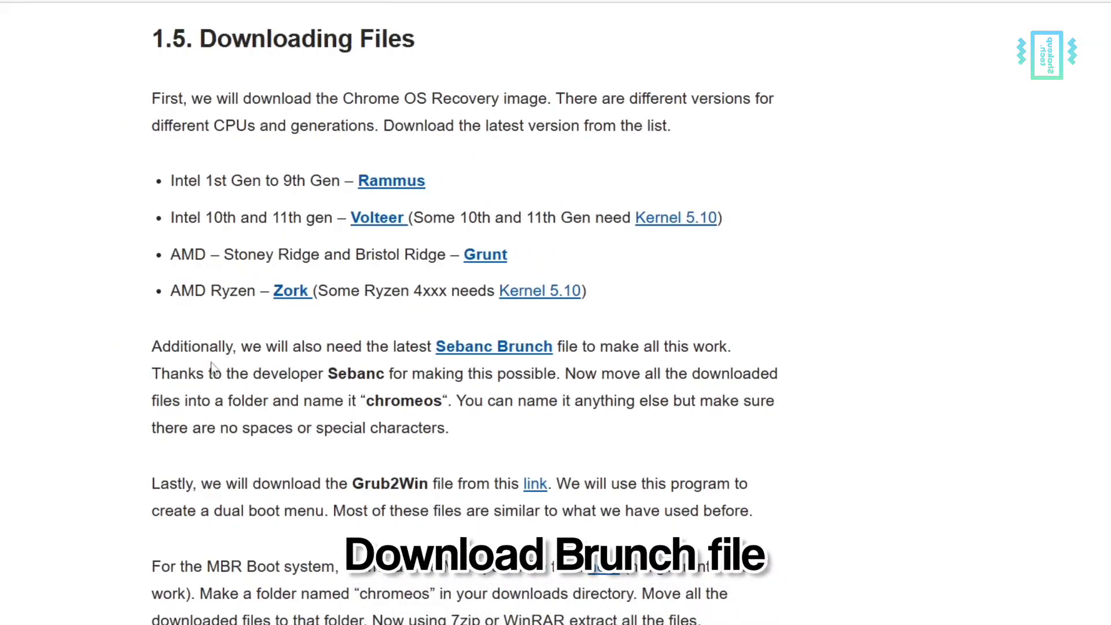
left_click(507, 347)
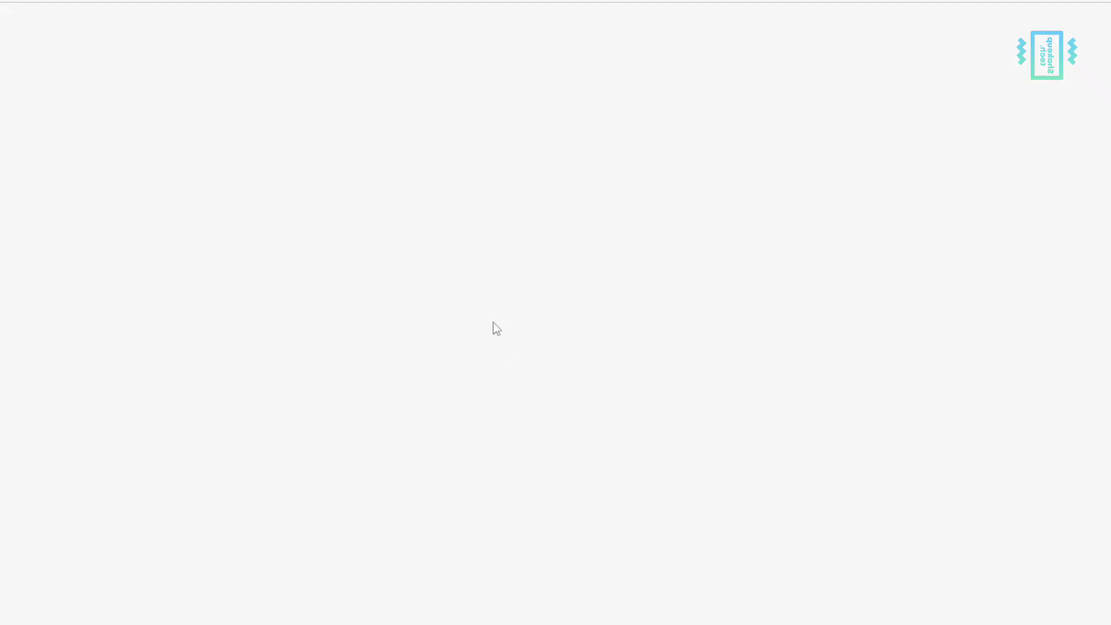
scroll(508, 310, "down", 3)
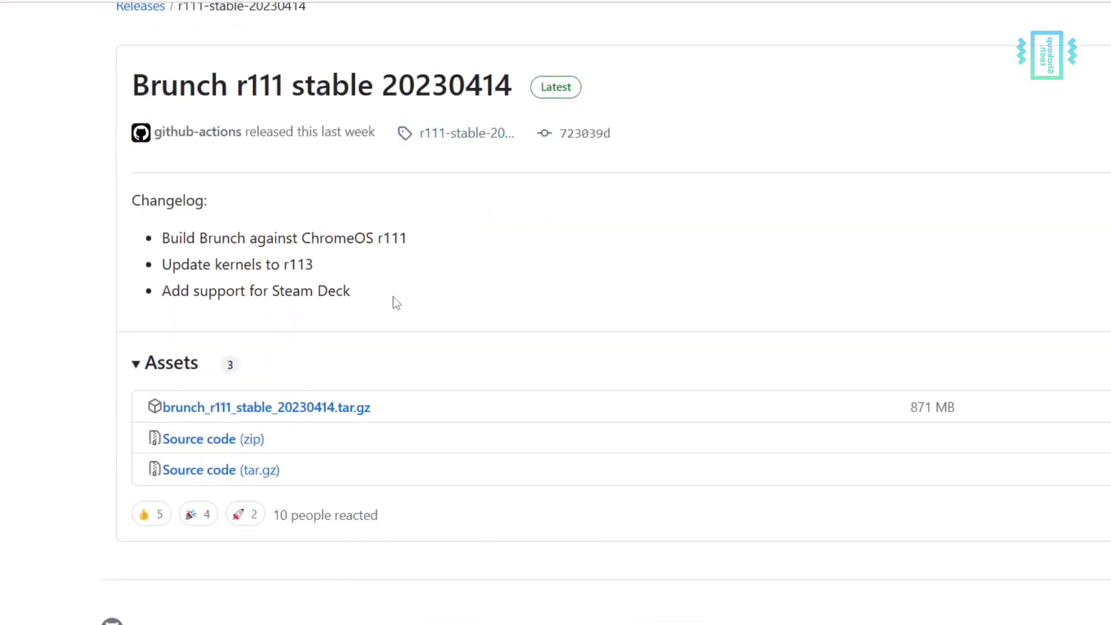
left_click_drag(255, 87, 285, 87)
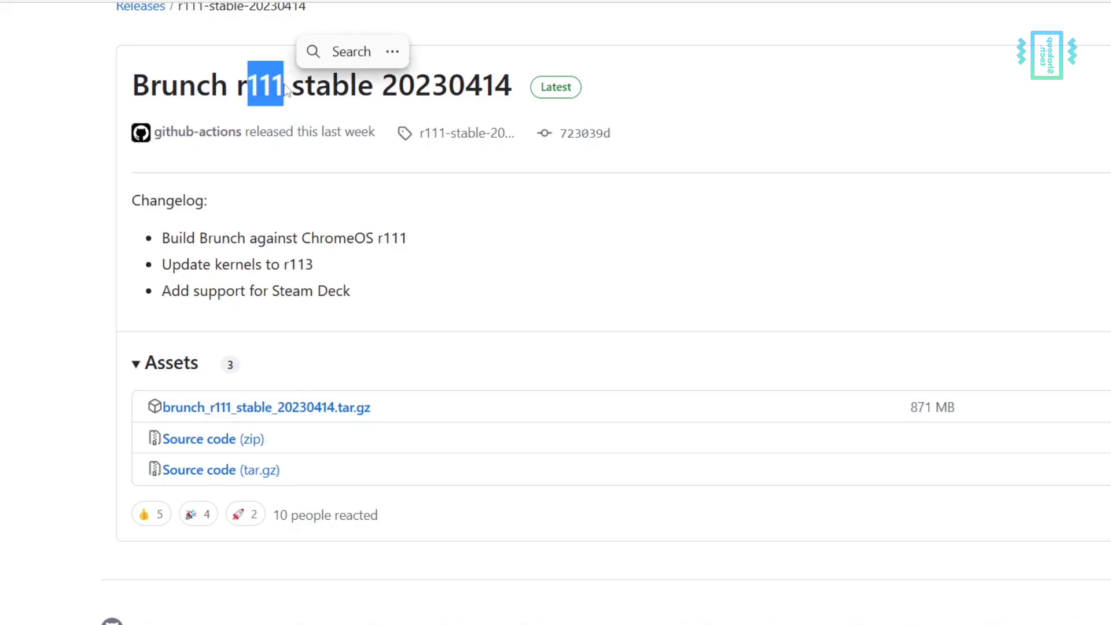
left_click(314, 116)
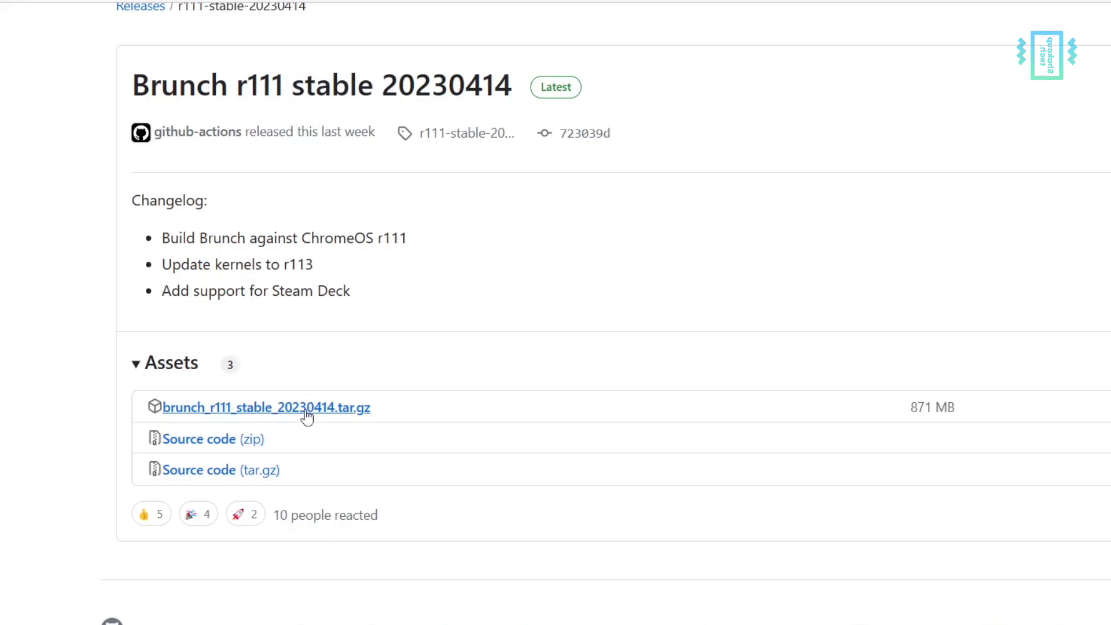
key("ctrl+w")
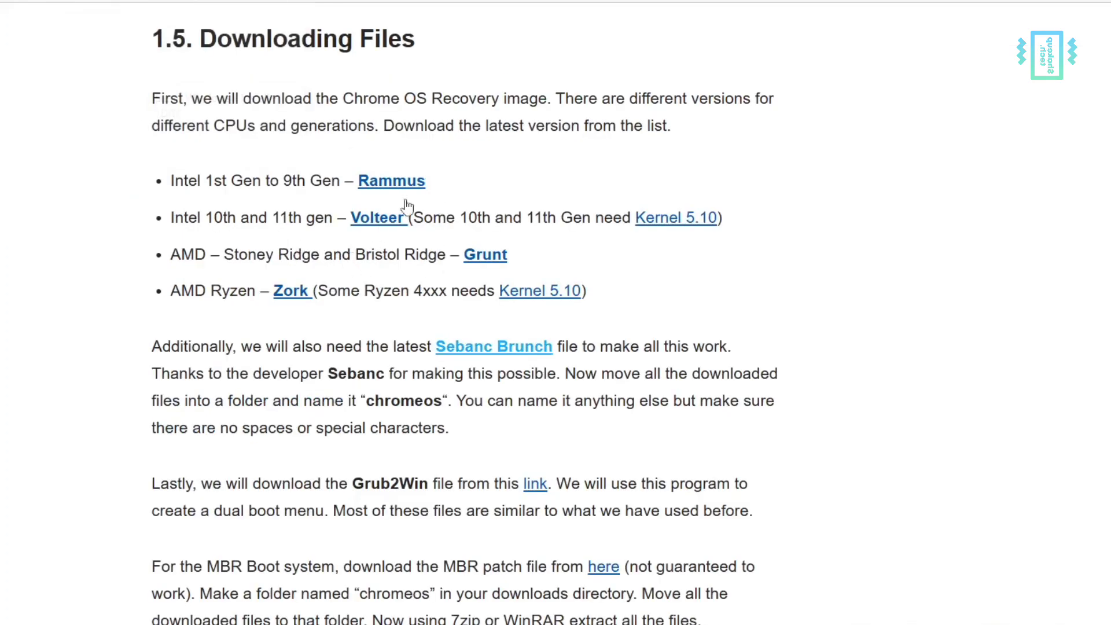
- Examine which Chrome OS recovery image the guide lists for each Intel and AMD processor generation
left_click_drag(175, 293, 315, 292)
left_click(252, 214)
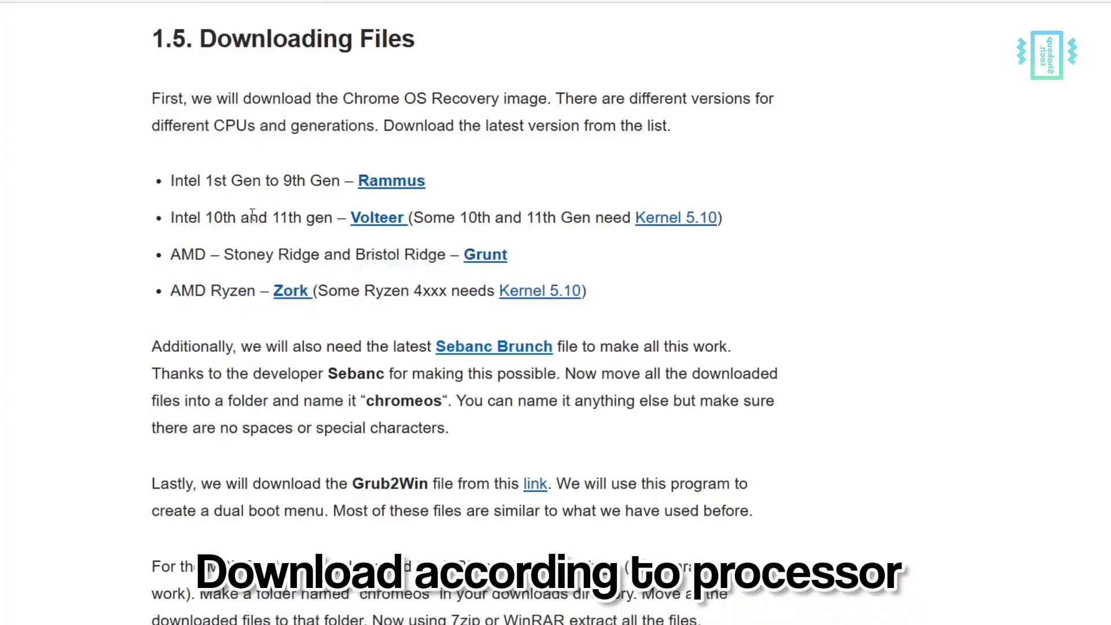
left_click_drag(206, 184, 342, 187)
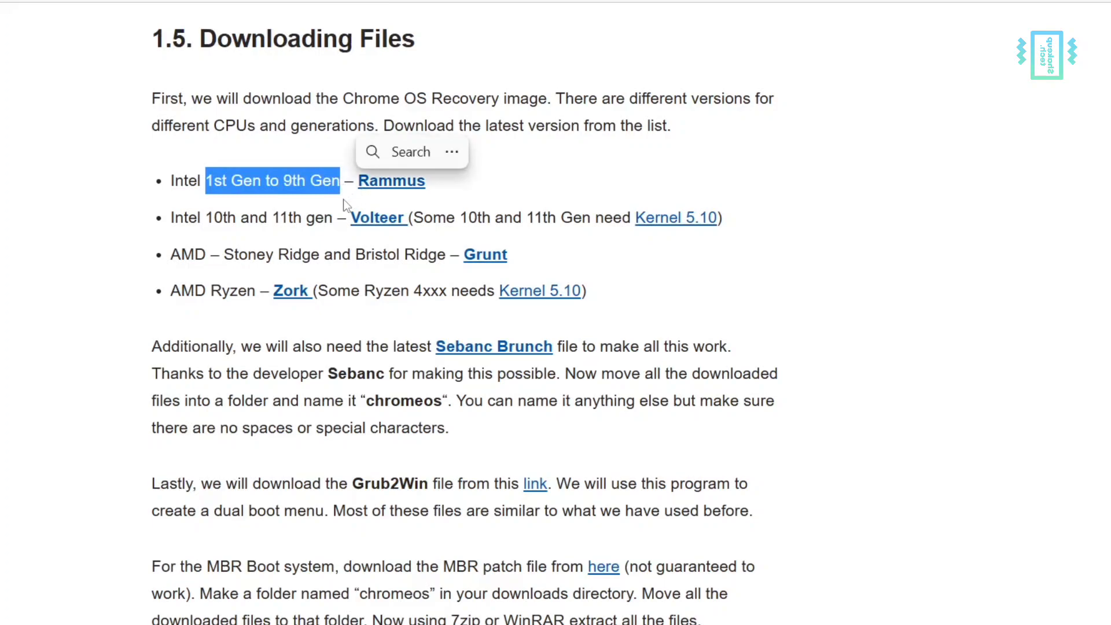
left_click(215, 220)
left_click_drag(215, 220, 360, 222)
left_click(331, 248)
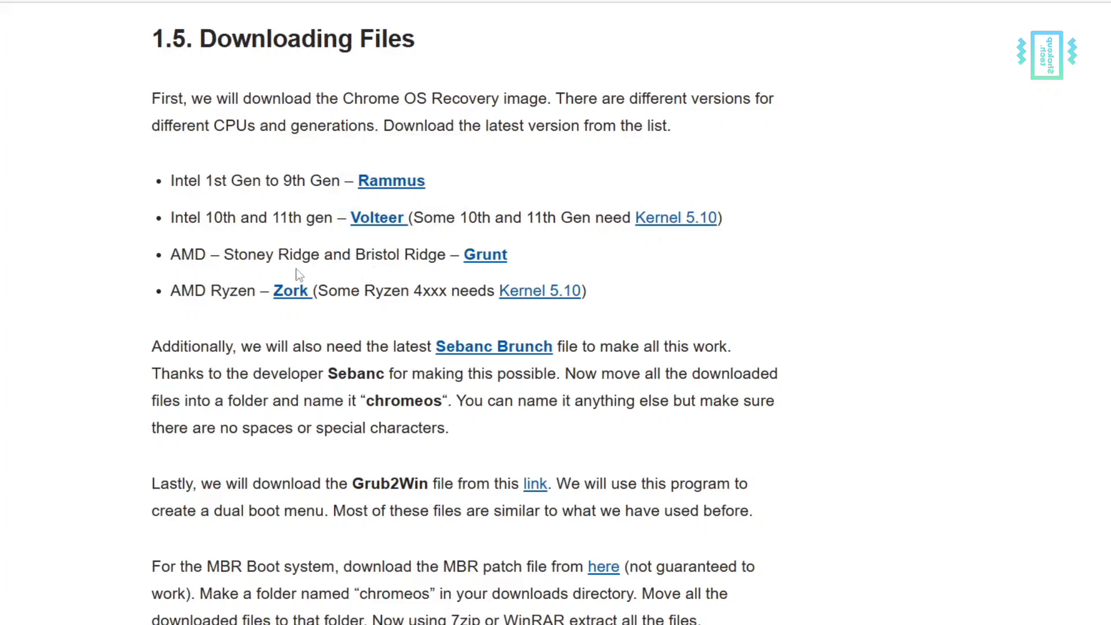
left_click_drag(156, 264, 223, 258)
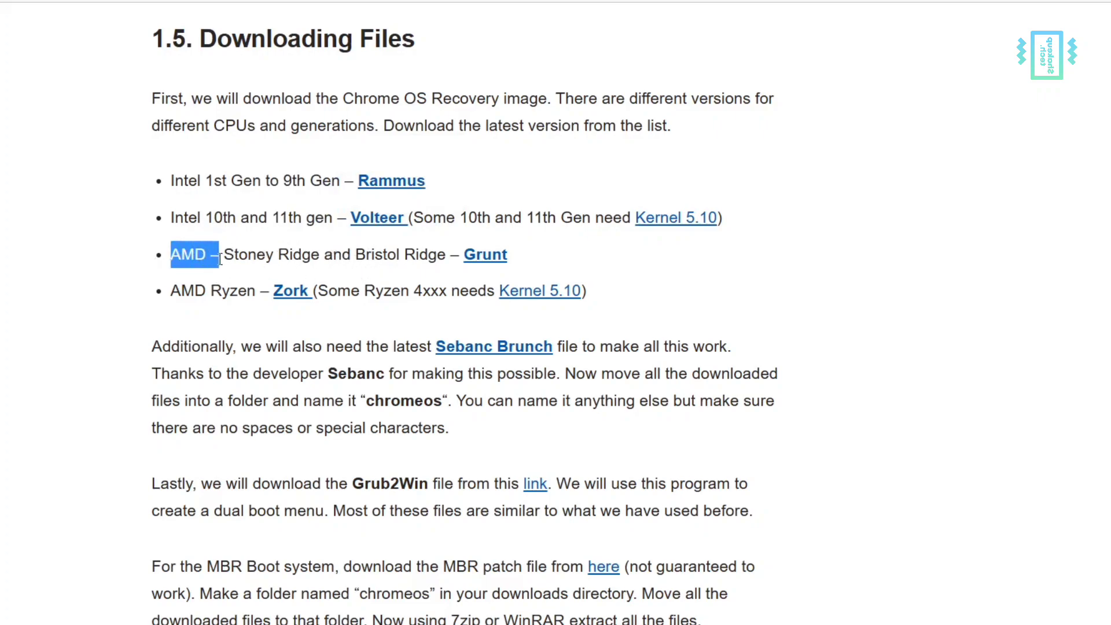
left_click(395, 265)
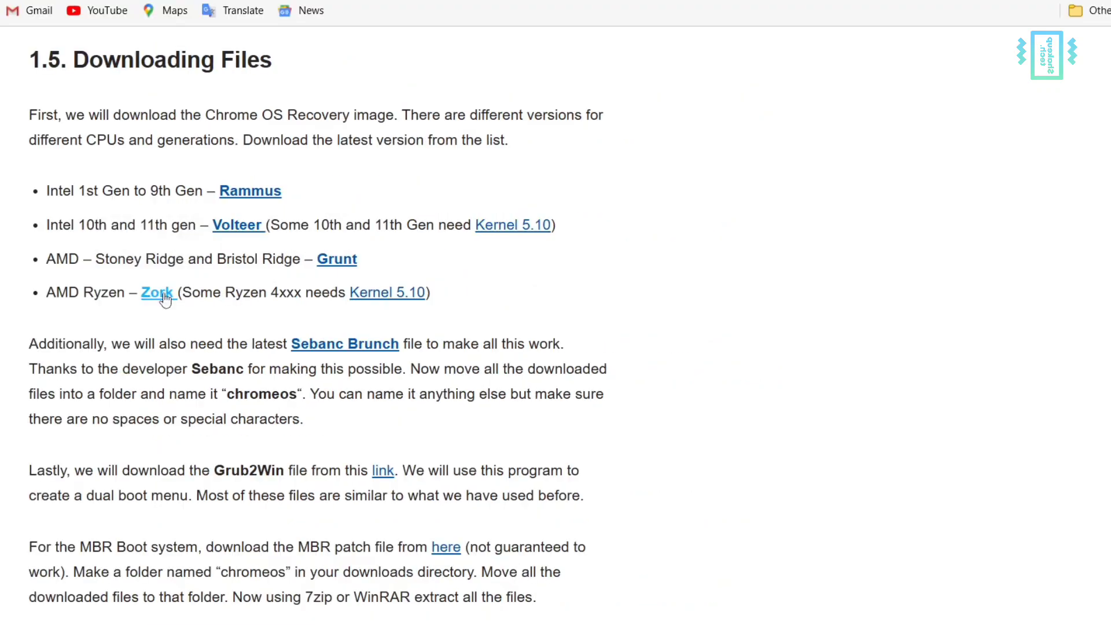
- Open the Zork board page for AMD Ryzen, expand its recovery images to view the versions, and return to the guide
left_click(164, 295)
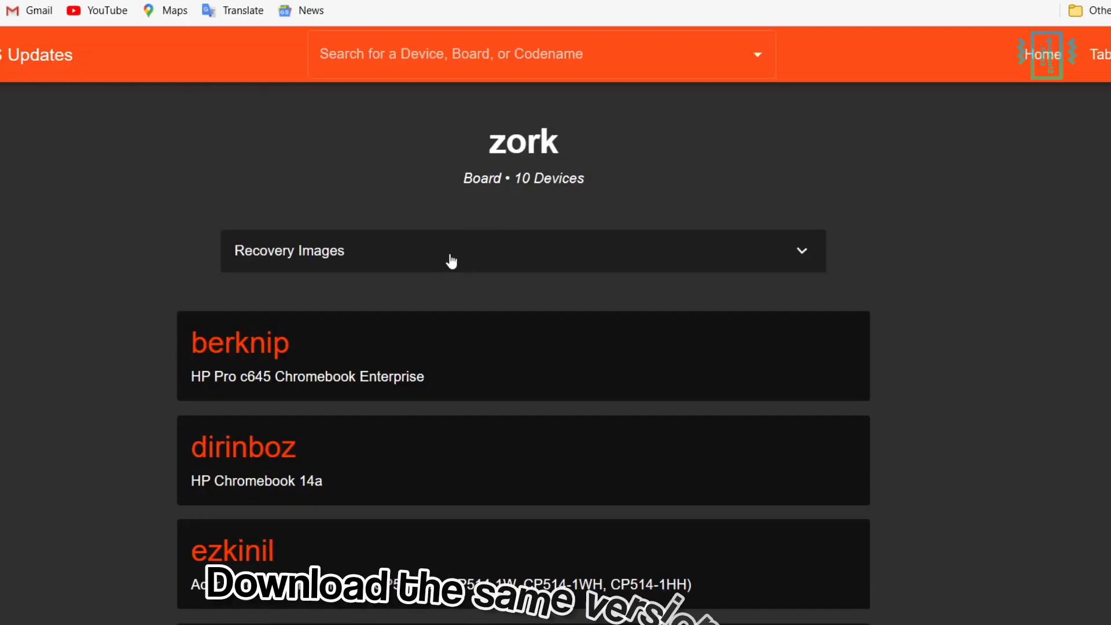
left_click(451, 261)
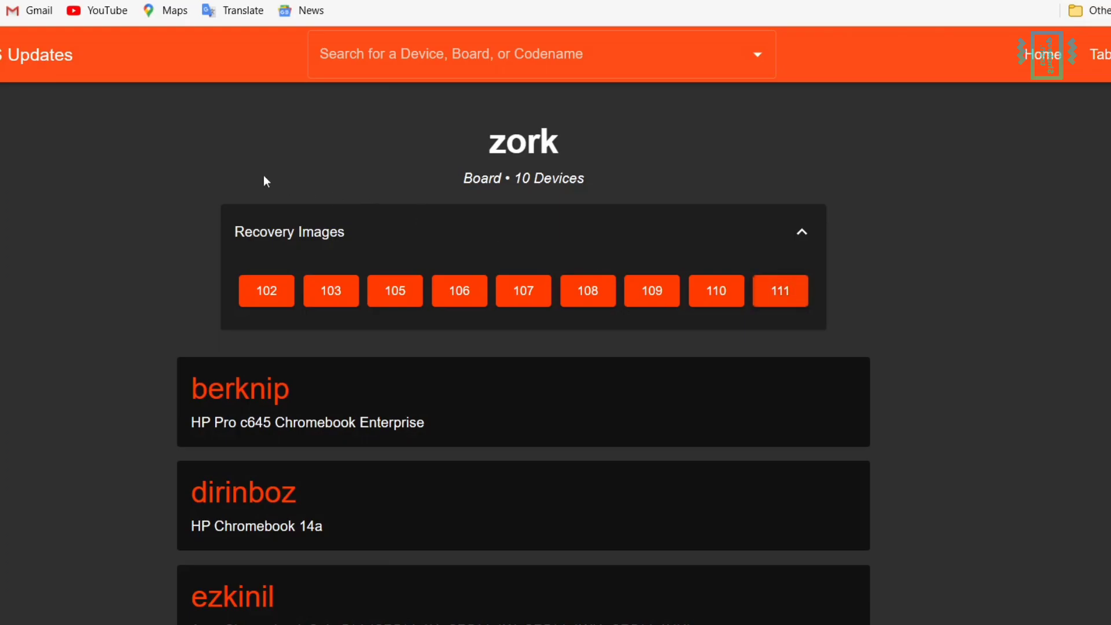
key("ctrl+w")
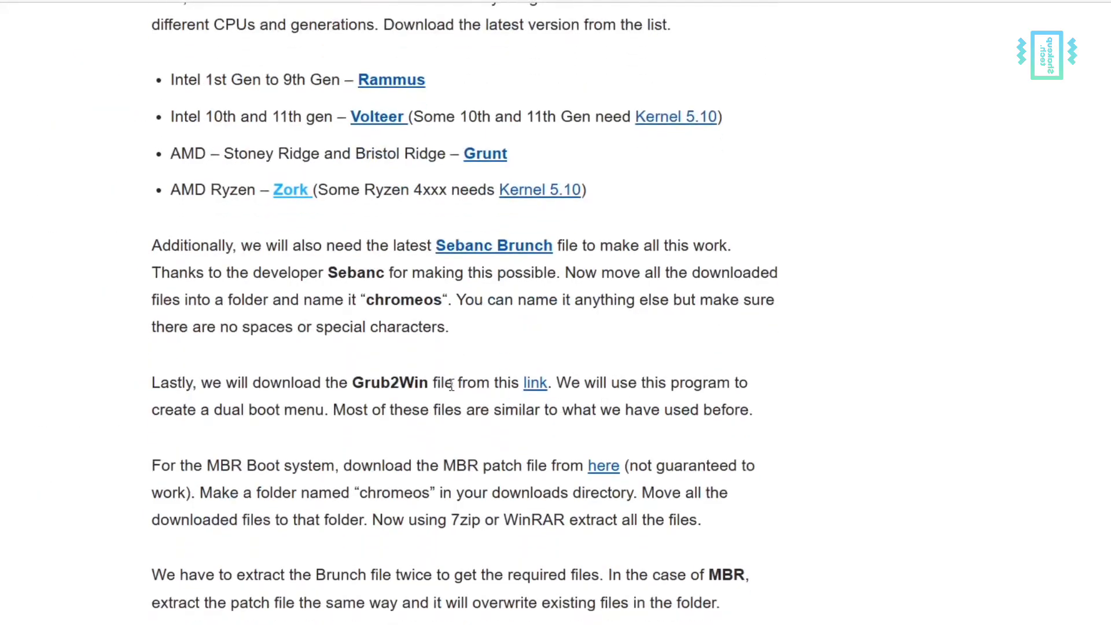
- Open the guide's Grub2Win download link and view the MBR patch file page, returning to the guide
left_click(536, 387)
scroll(377, 427, "down", 2)
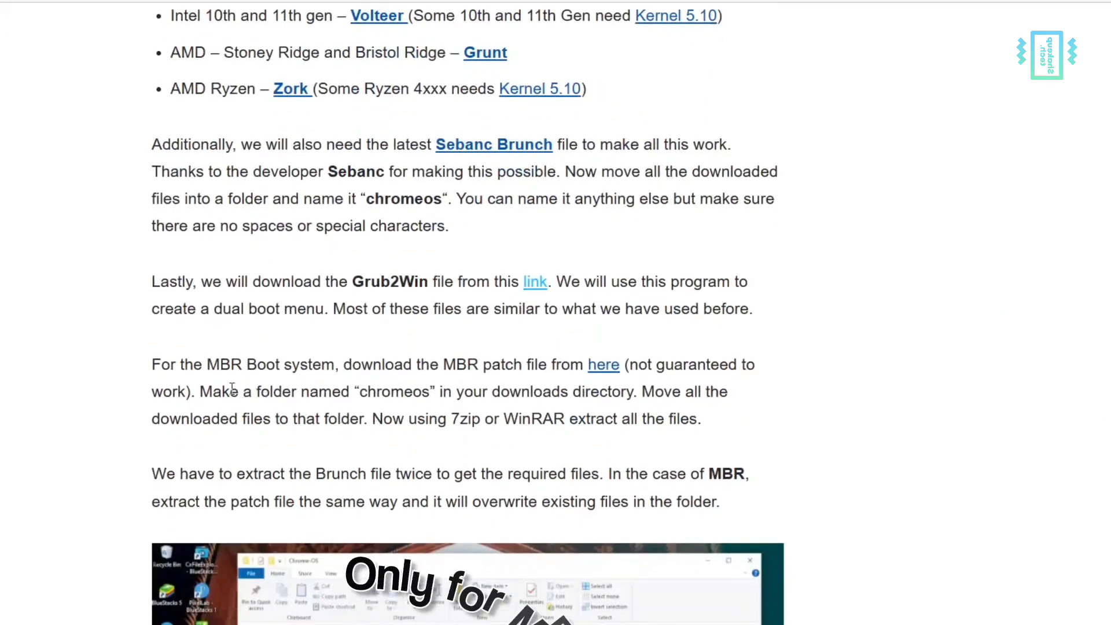
left_click(606, 365)
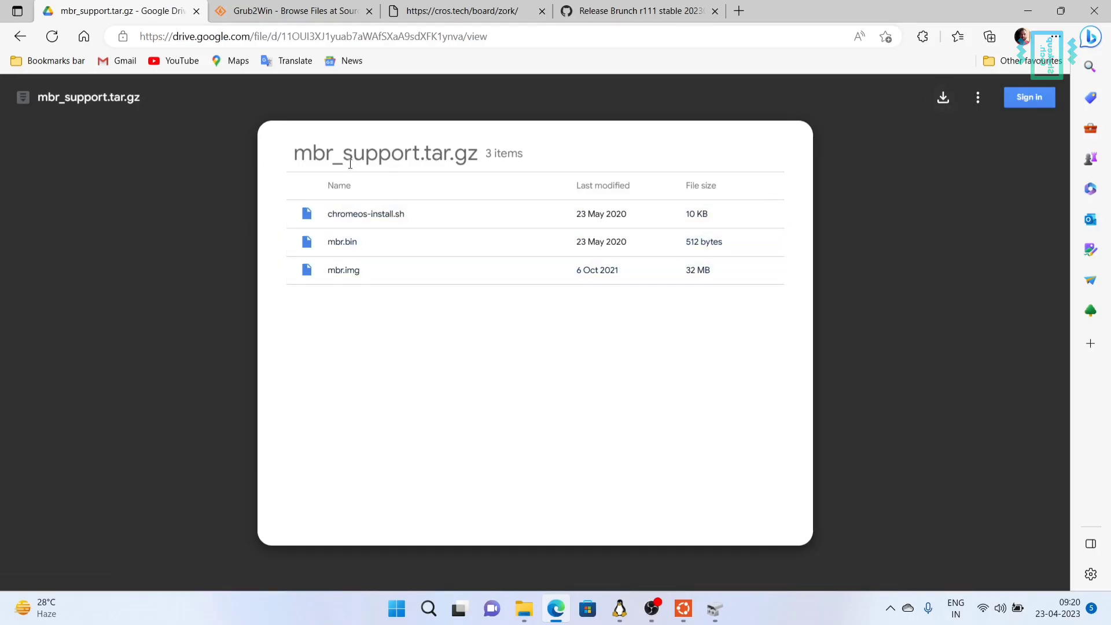
left_click(19, 36)
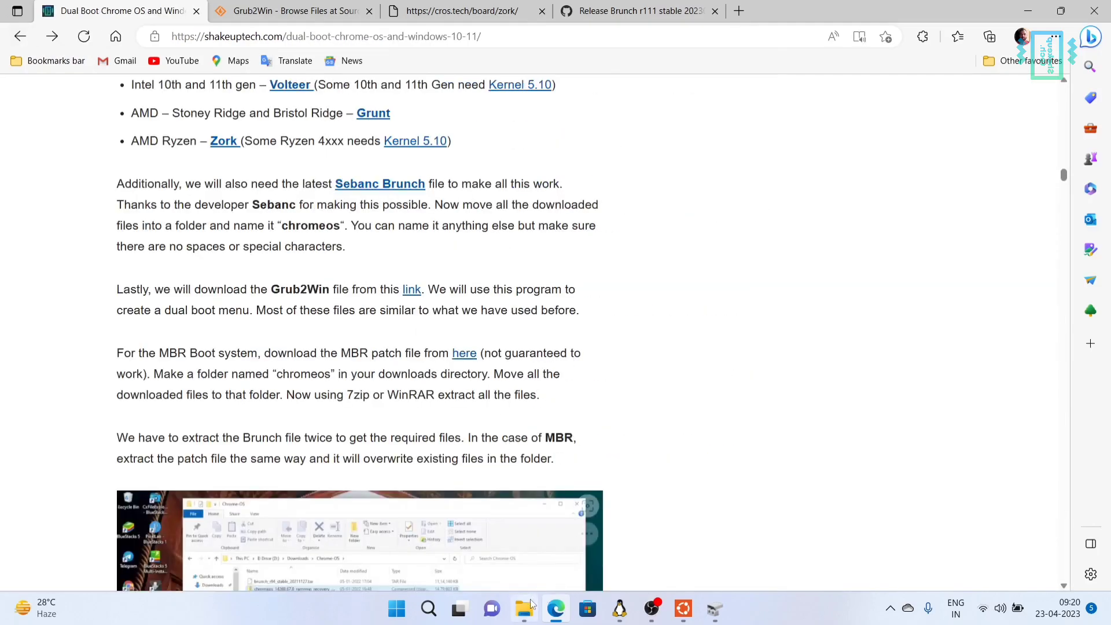
- Extract brunch_r111_stable_20230414.tar.gz with 7-Zip directly into the Chrome OS folder in Downloads
left_click(525, 610)
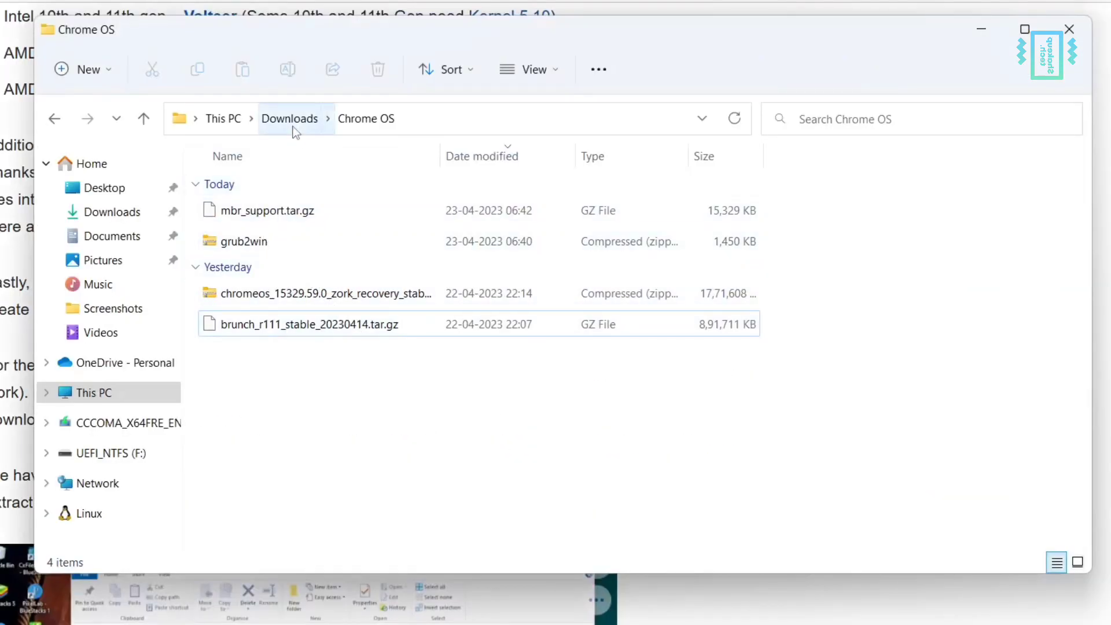
key("alt+Up")
double_click(258, 282)
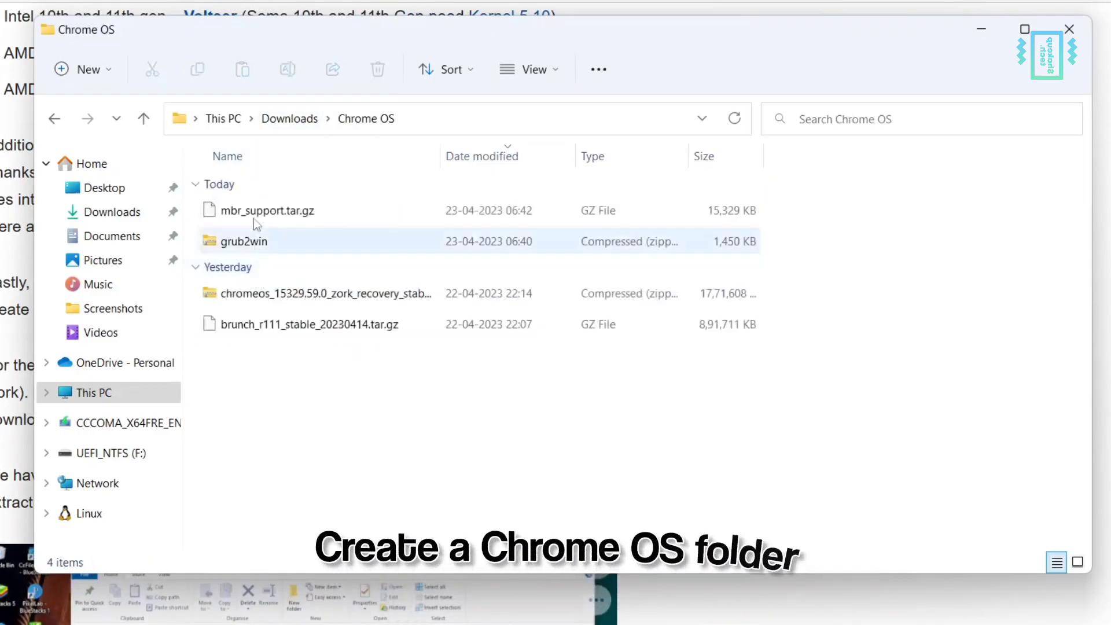
left_click(295, 327)
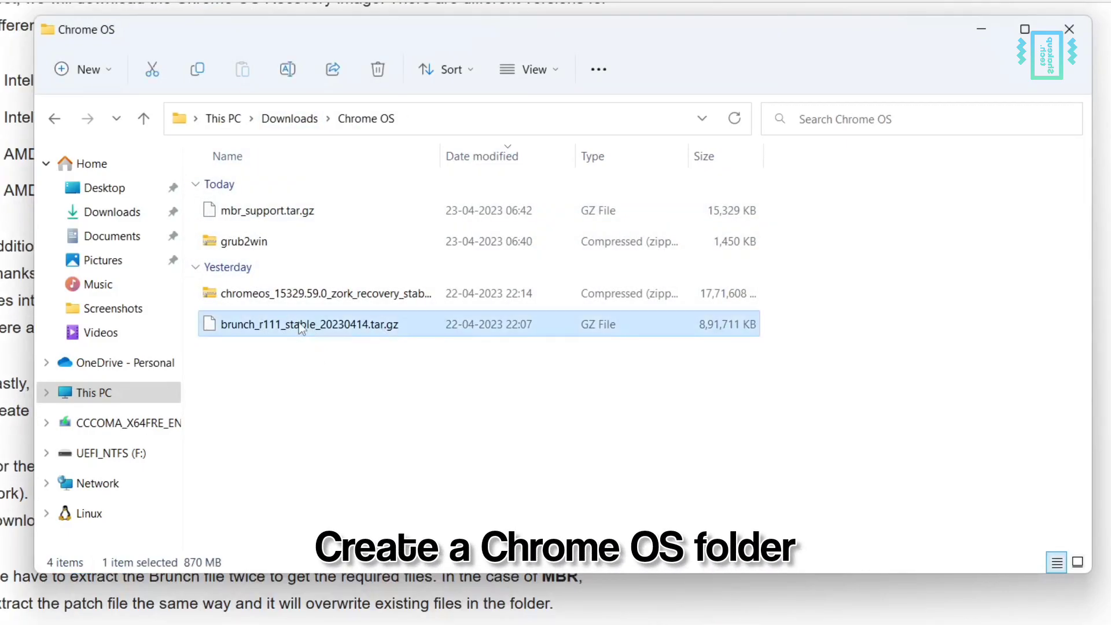
right_click(298, 322)
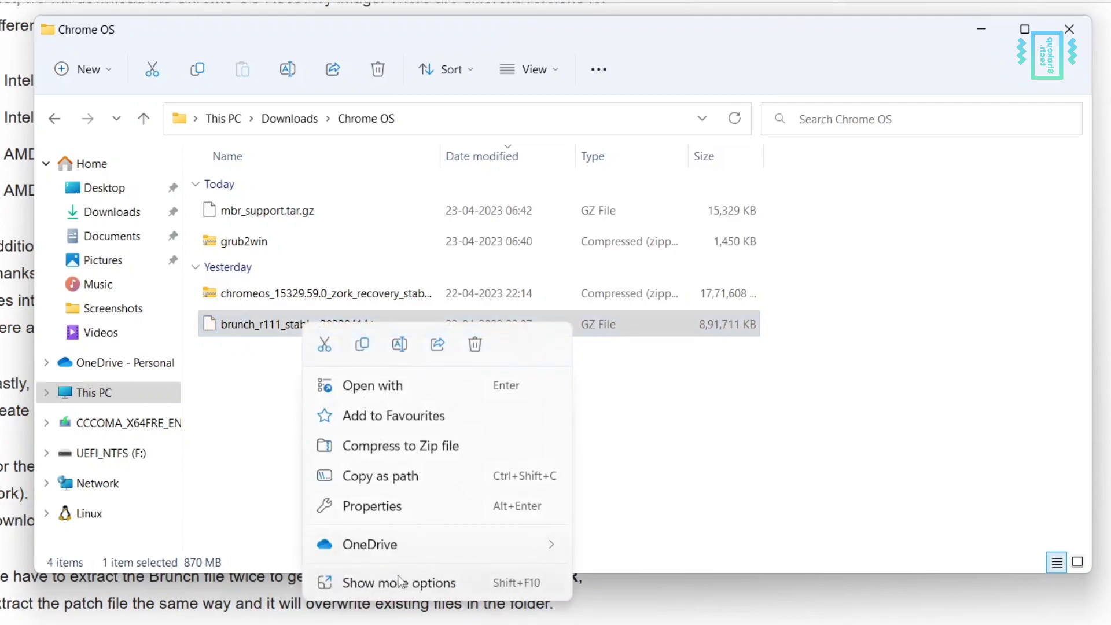
left_click(371, 582)
mouse_move(634, 271)
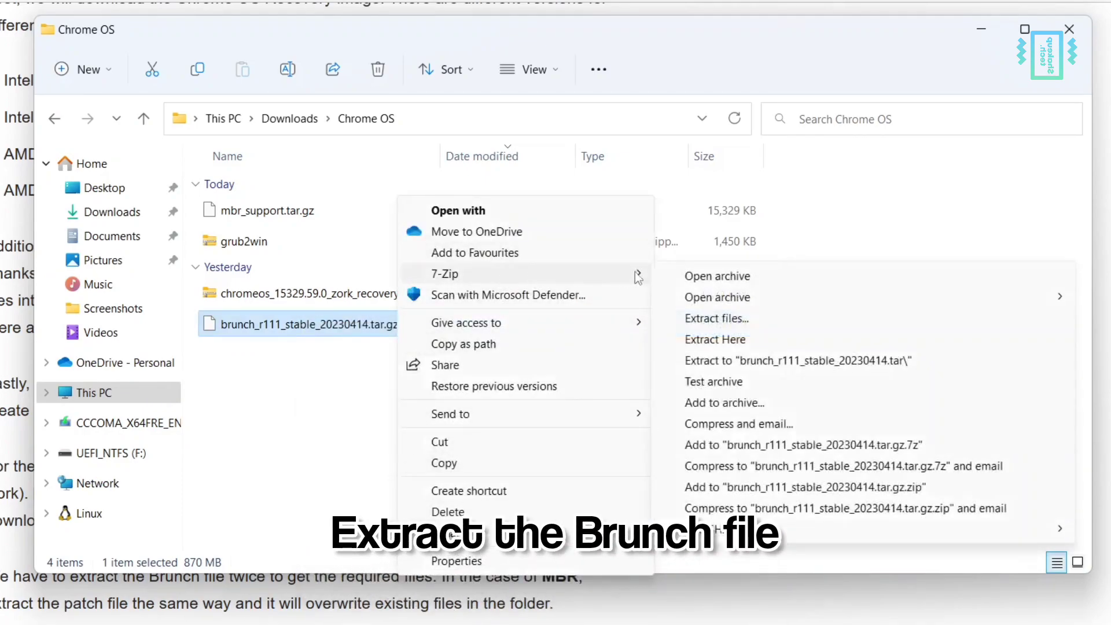
left_click(734, 340)
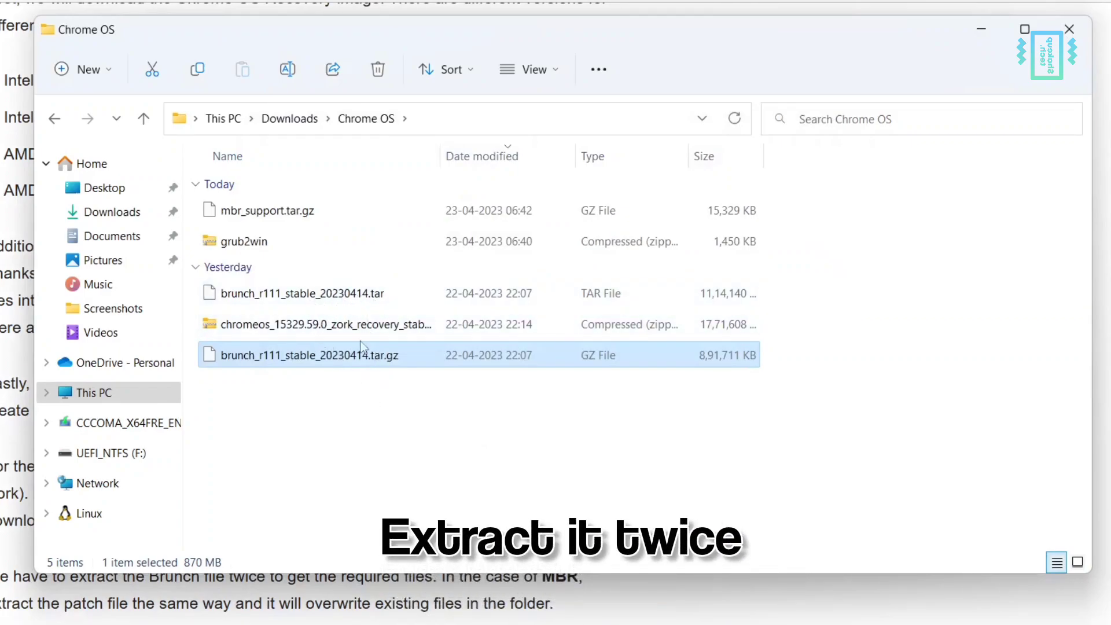
- Extract the resulting brunch_r111_stable_20230414.tar with 7-Zip into the same Chrome OS folder
left_click(354, 295)
right_click(355, 297)
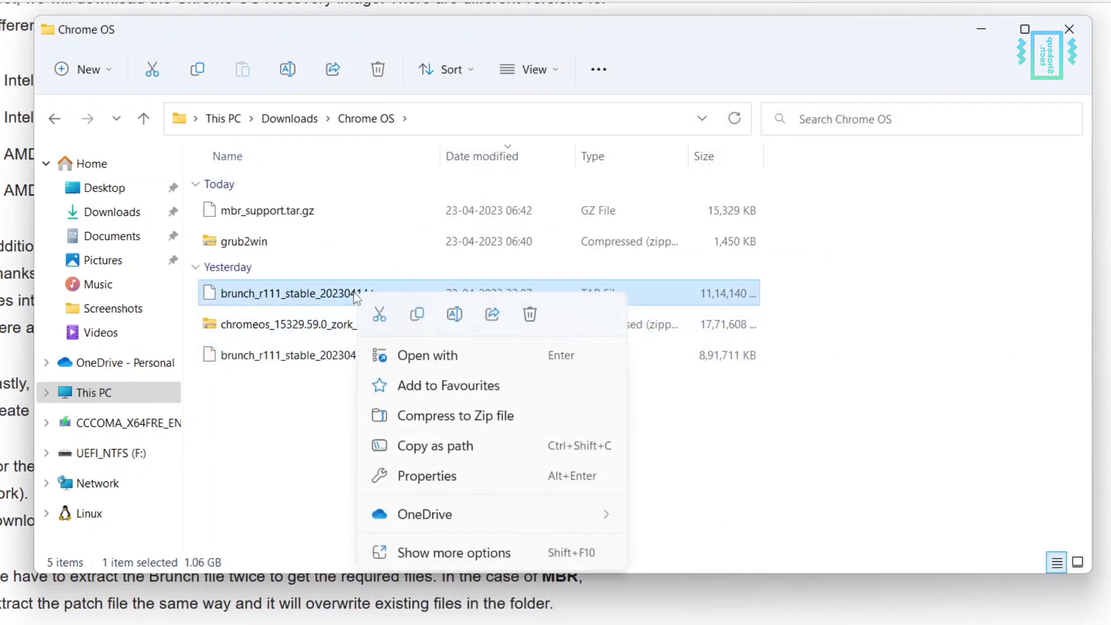
left_click(472, 553)
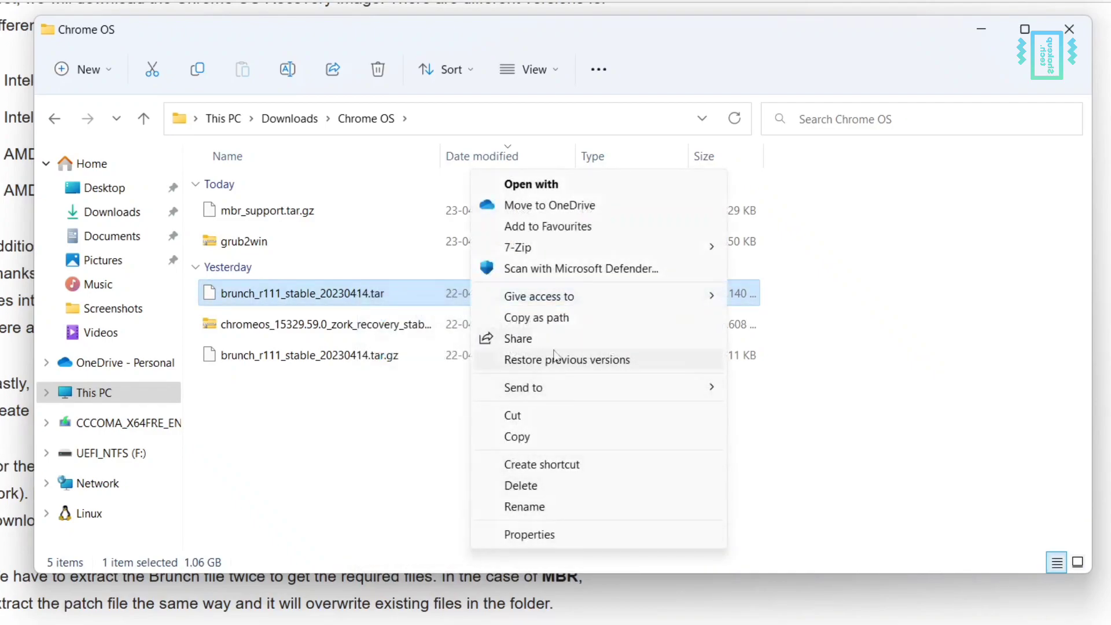
mouse_move(706, 245)
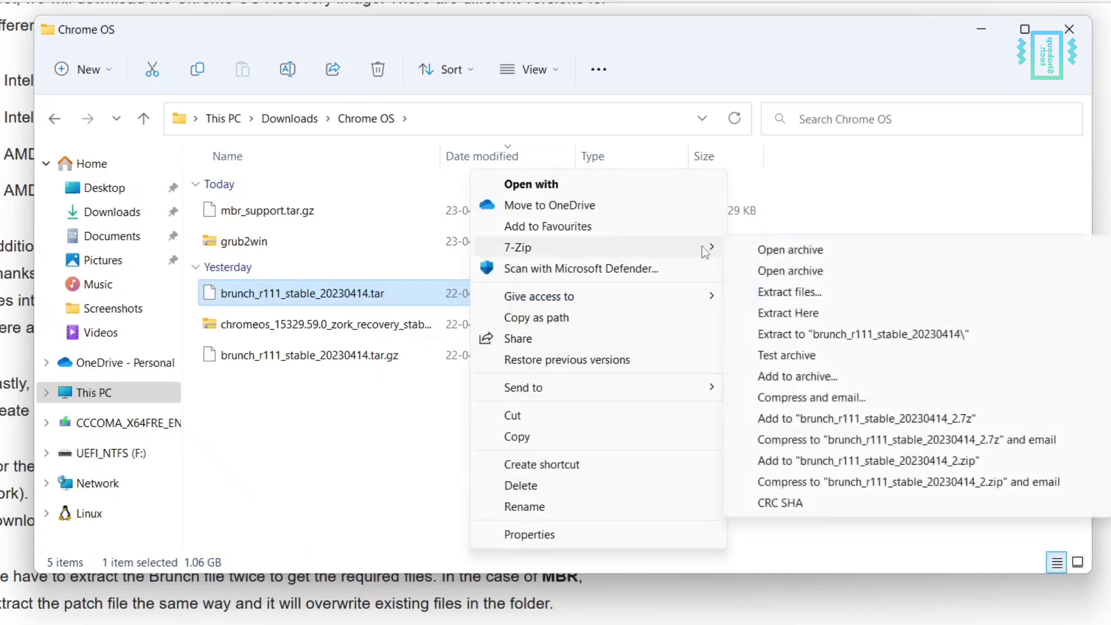
left_click(795, 313)
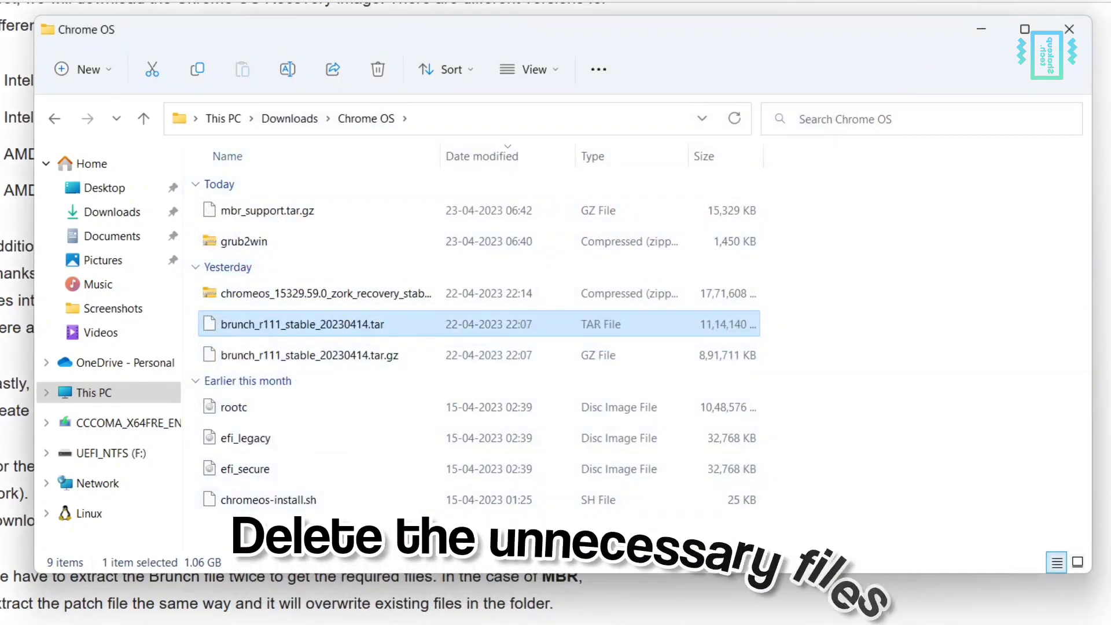
- Extract the zipped chromeos_15329.59.0 Zork recovery image with 7-Zip into the Chrome OS folder and check the extracted files
left_click(346, 298)
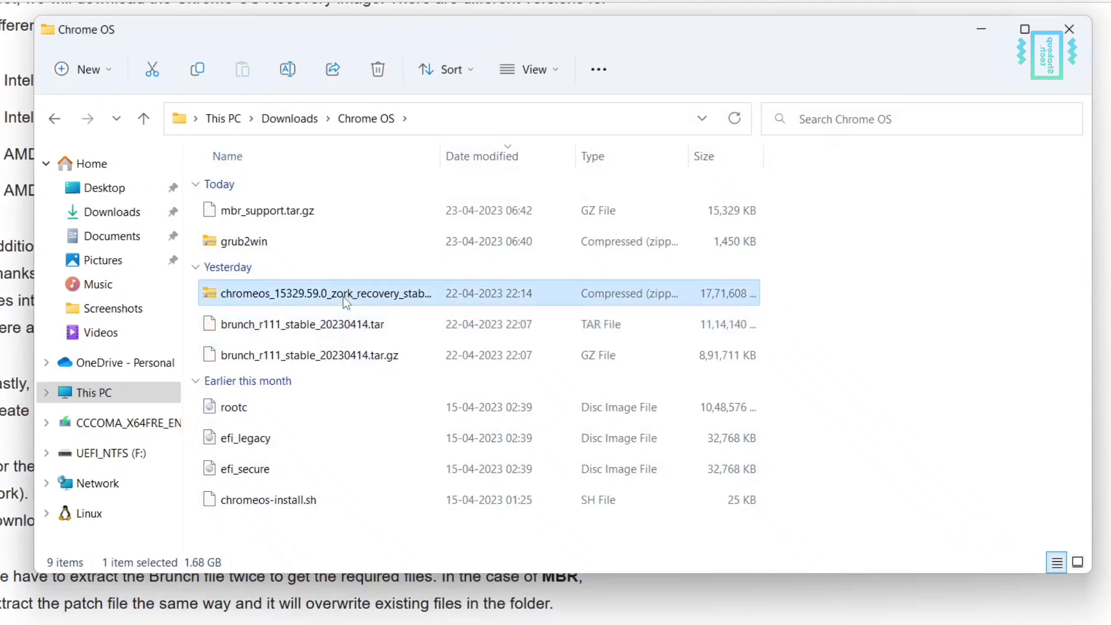
right_click(345, 300)
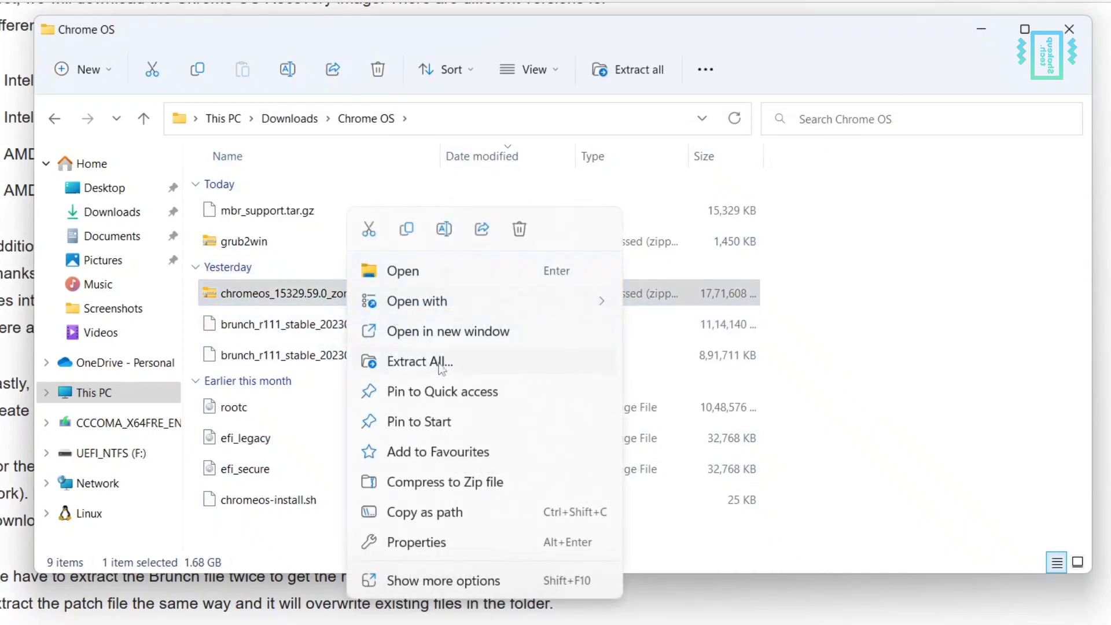
left_click(460, 579)
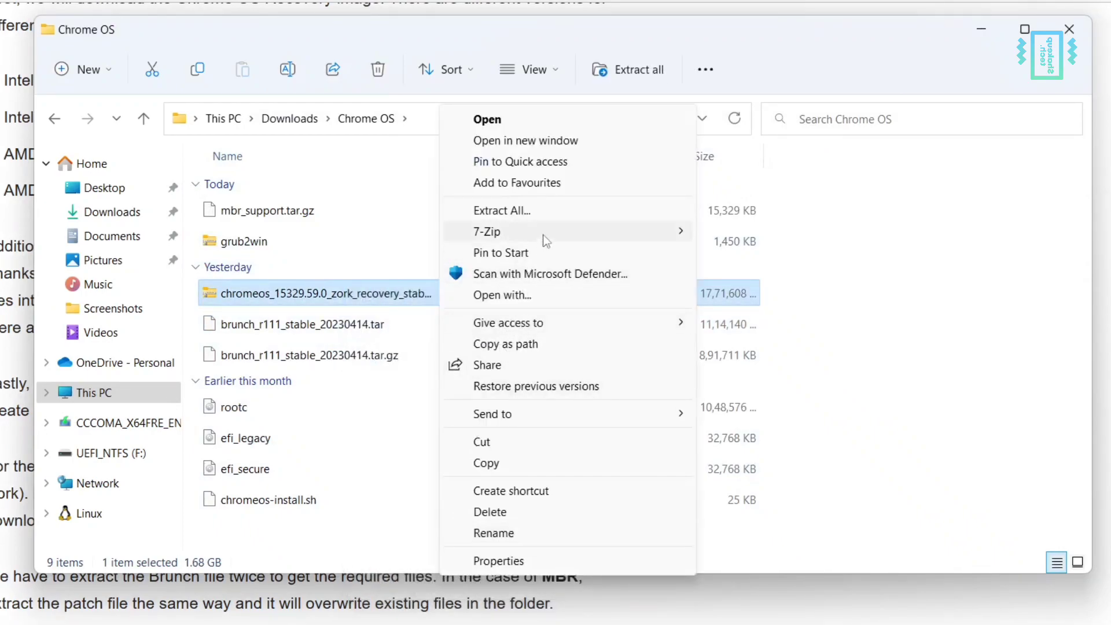
mouse_move(652, 237)
left_click(762, 293)
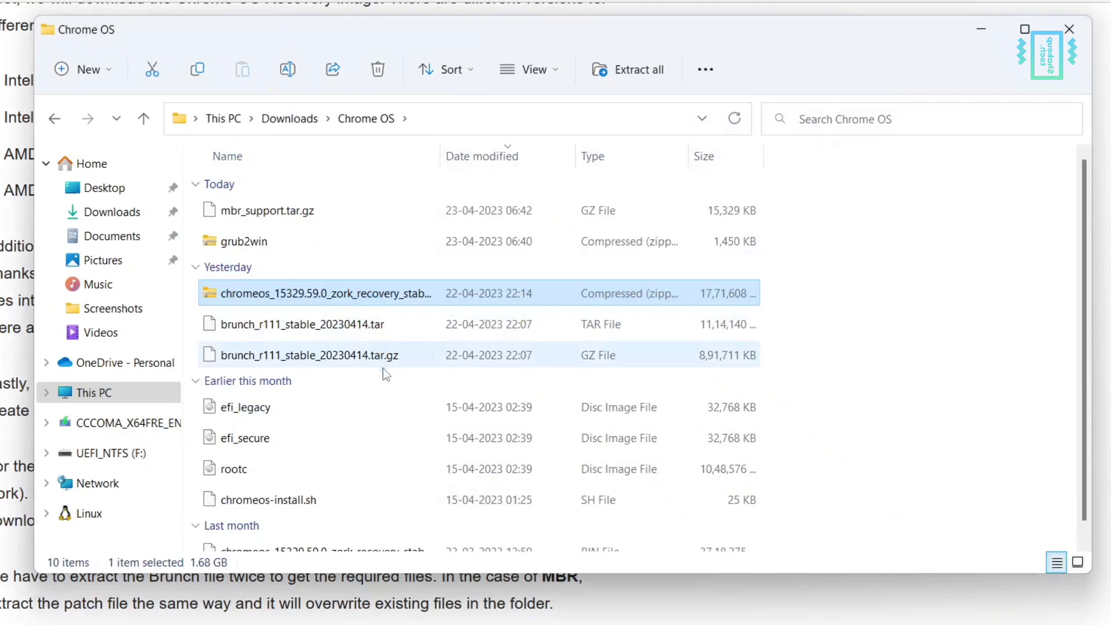
scroll(399, 457, "down", 1)
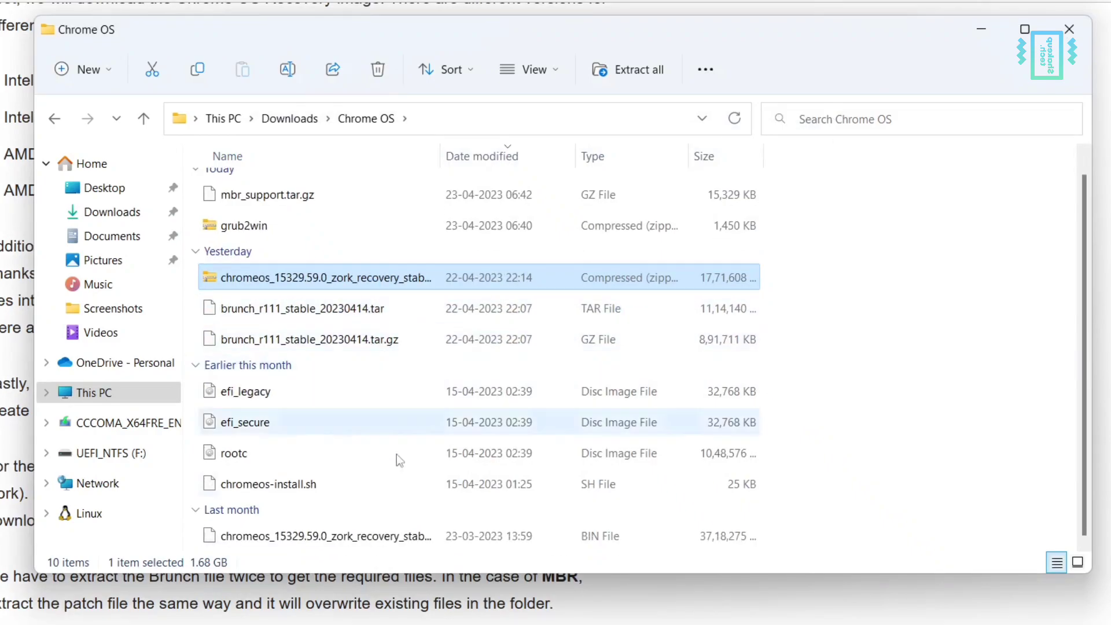
scroll(386, 526, "up", 1)
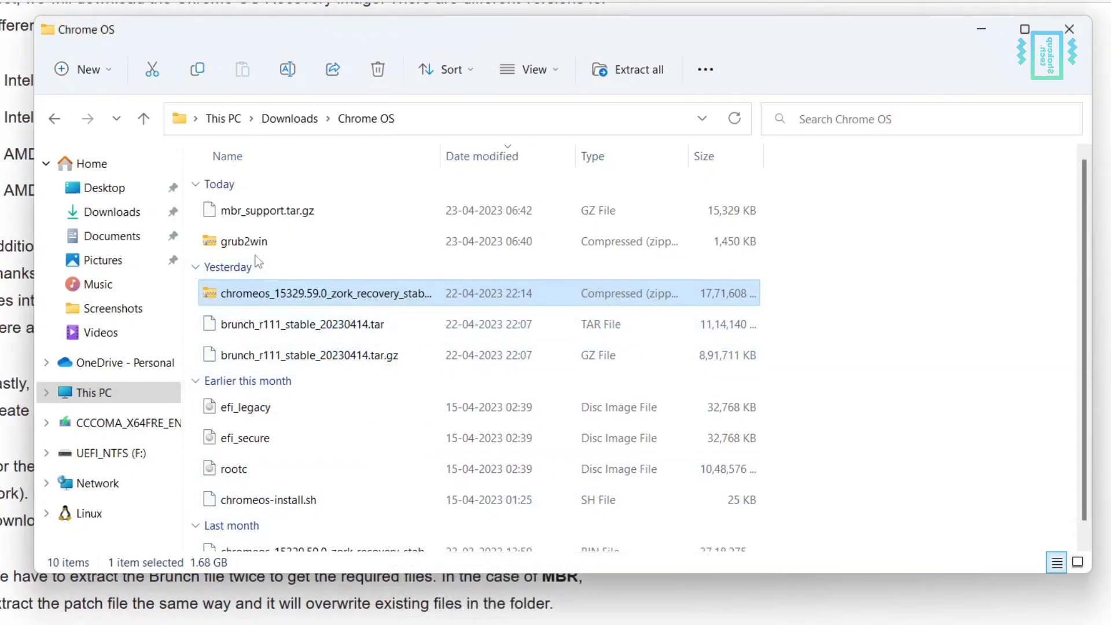
- Extract the grub2win zip into its own grub2win subfolder and close the window showing the extracted setup file
left_click(296, 244)
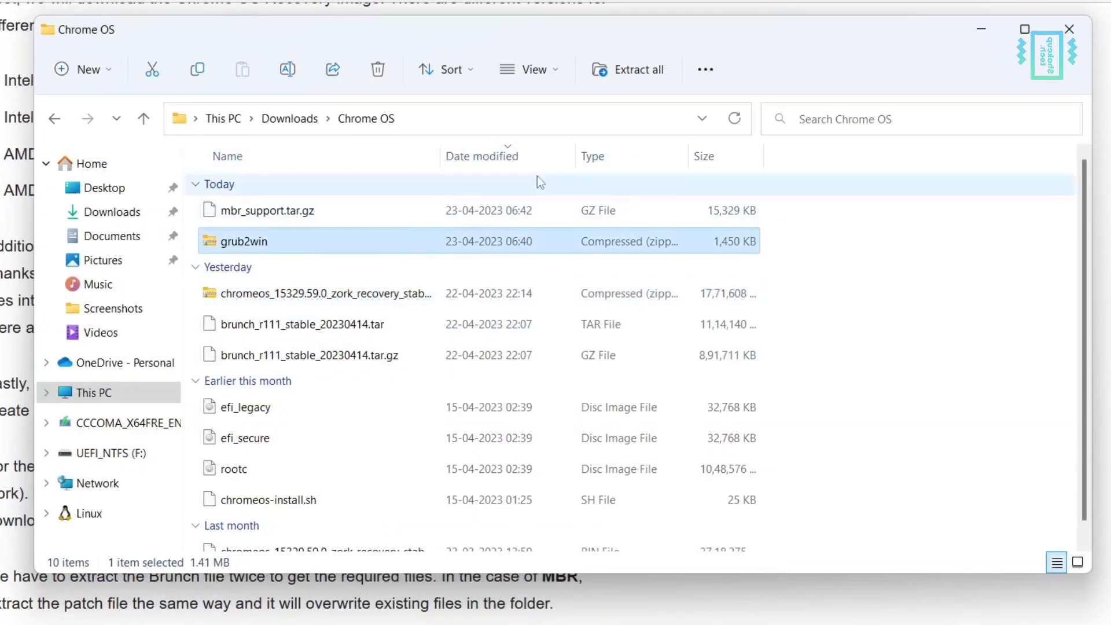
left_click(606, 74)
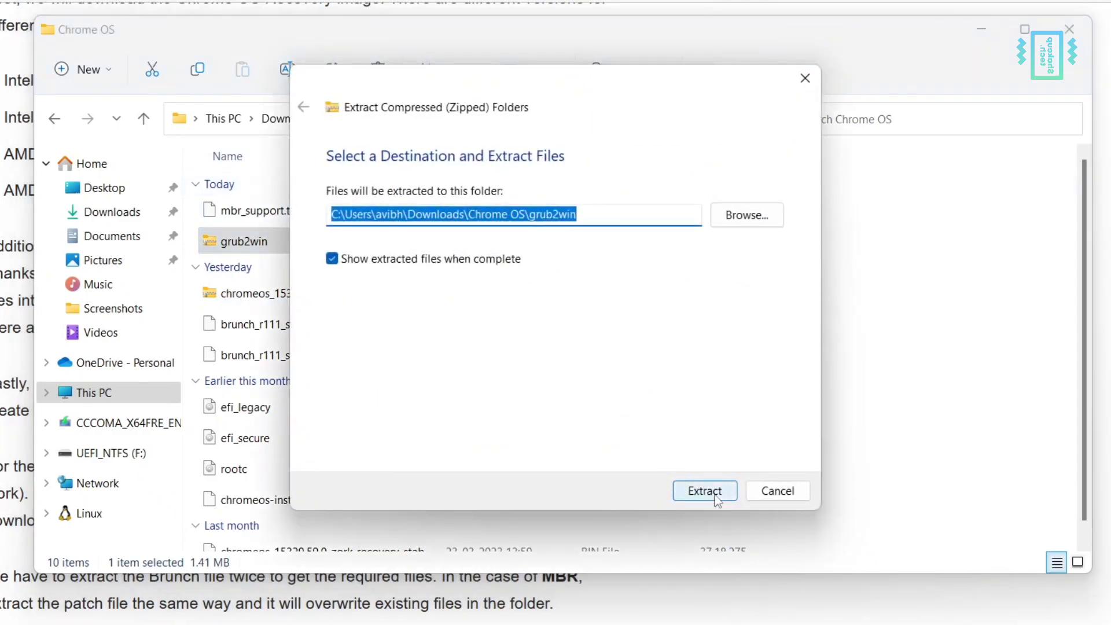
left_click(716, 496)
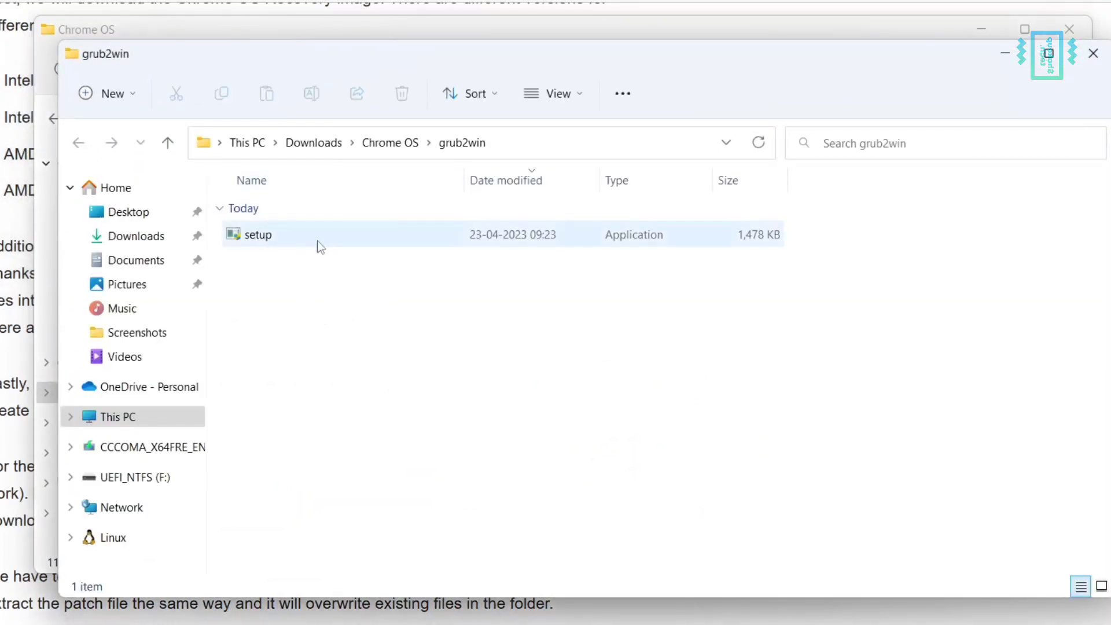
left_click(1081, 62)
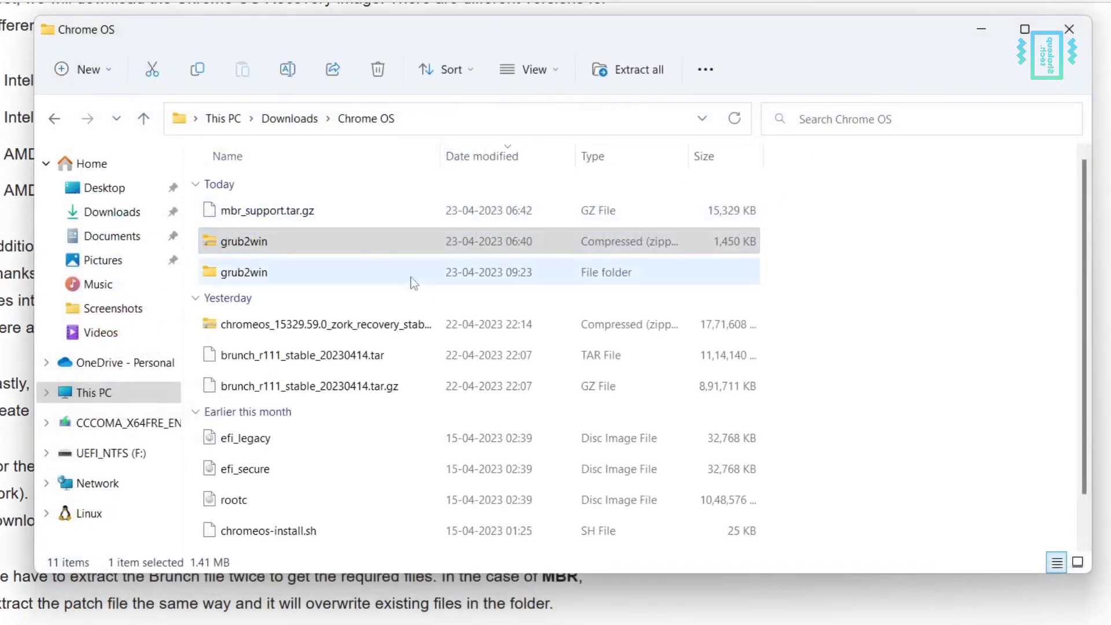
left_click(911, 293)
scroll(658, 293, "down", 1)
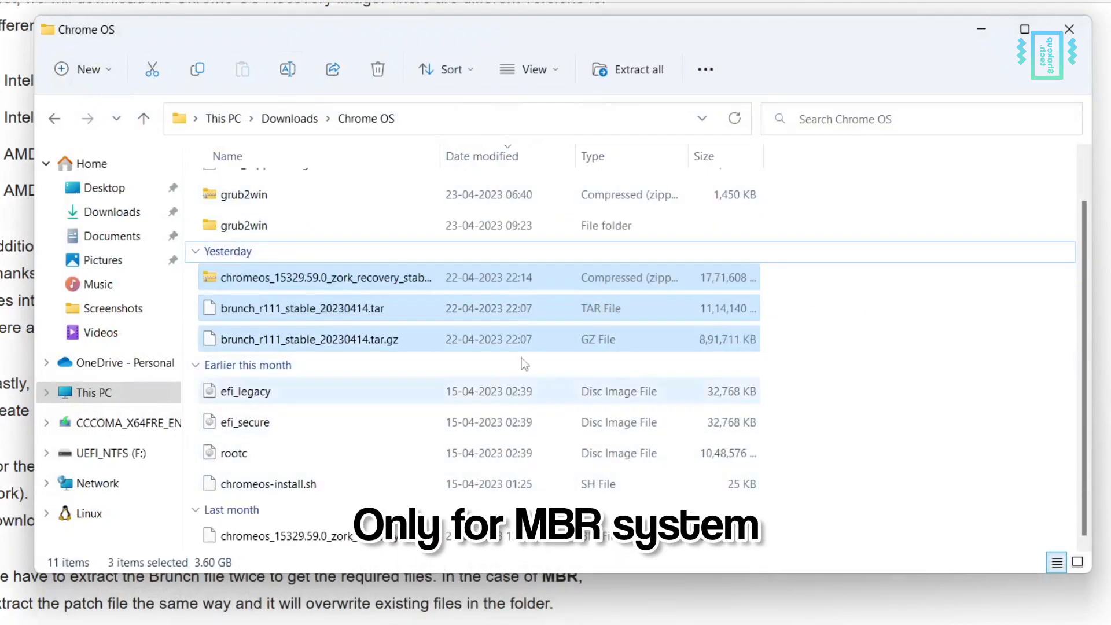
left_click(893, 308)
scroll(616, 363, "up", 1)
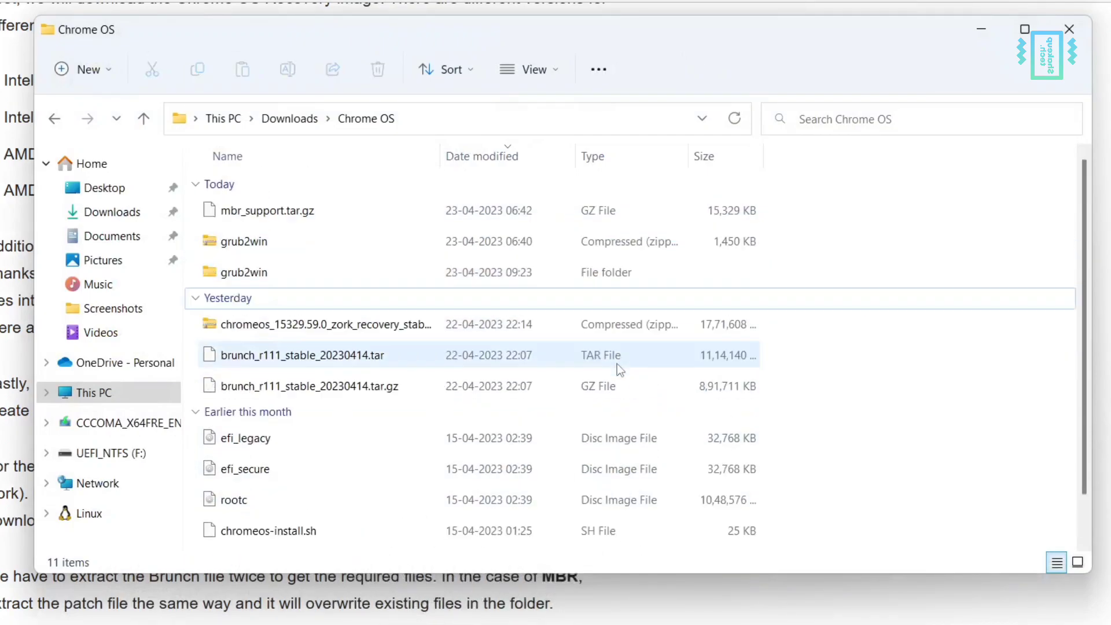
- Extract the MBR patch archive mbr_support.tar.gz with 7-Zip into the Chrome OS folder
left_click(380, 220)
right_click(380, 222)
key("Return")
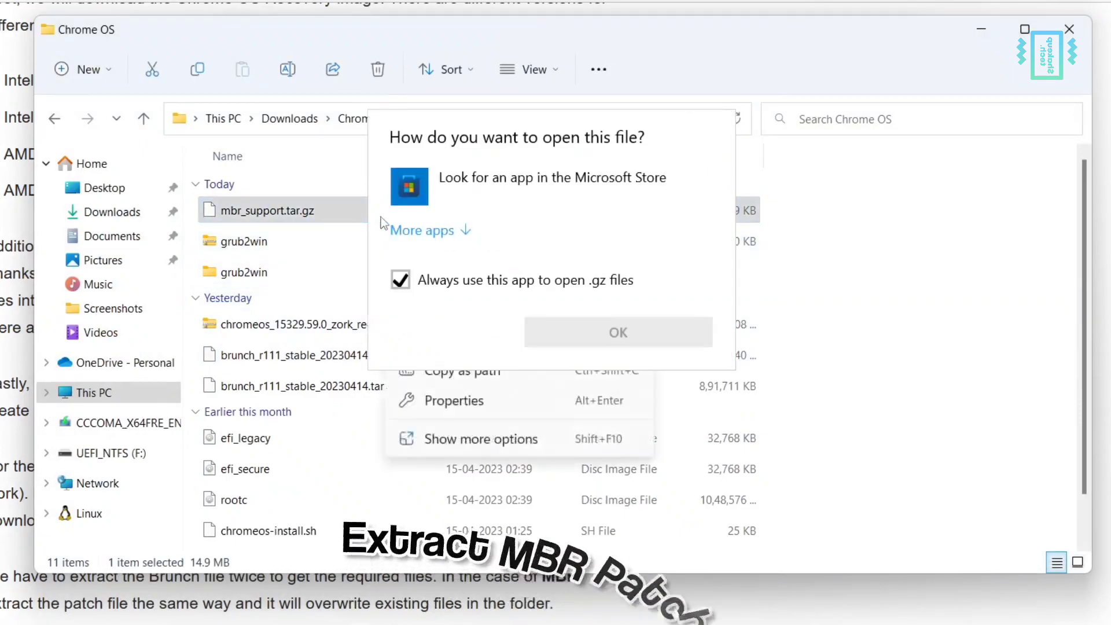
left_click(893, 245)
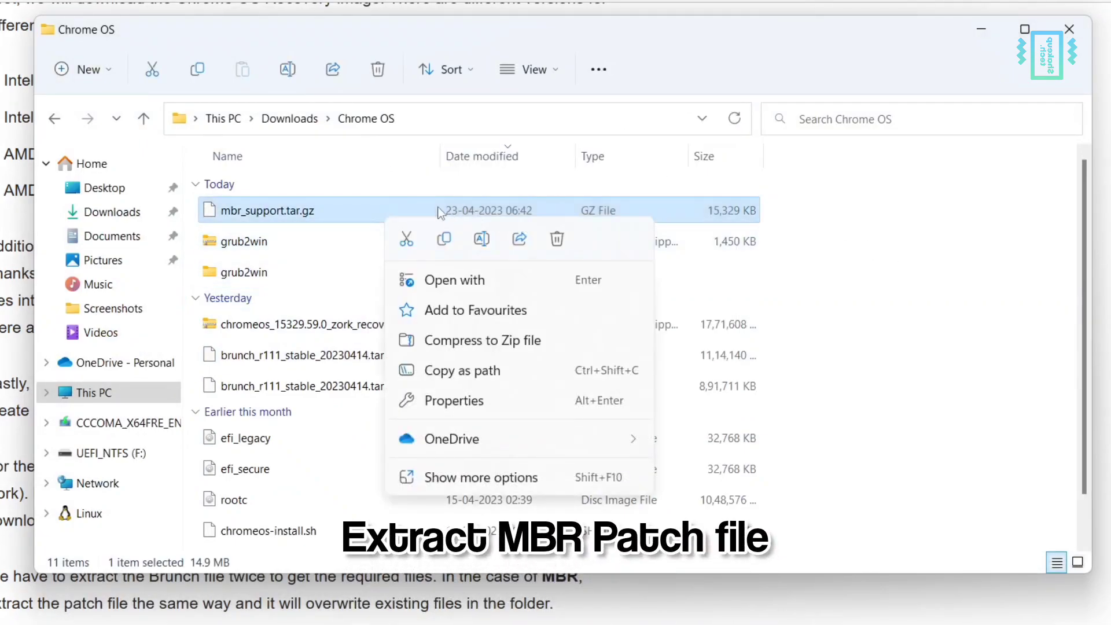
left_click(460, 479)
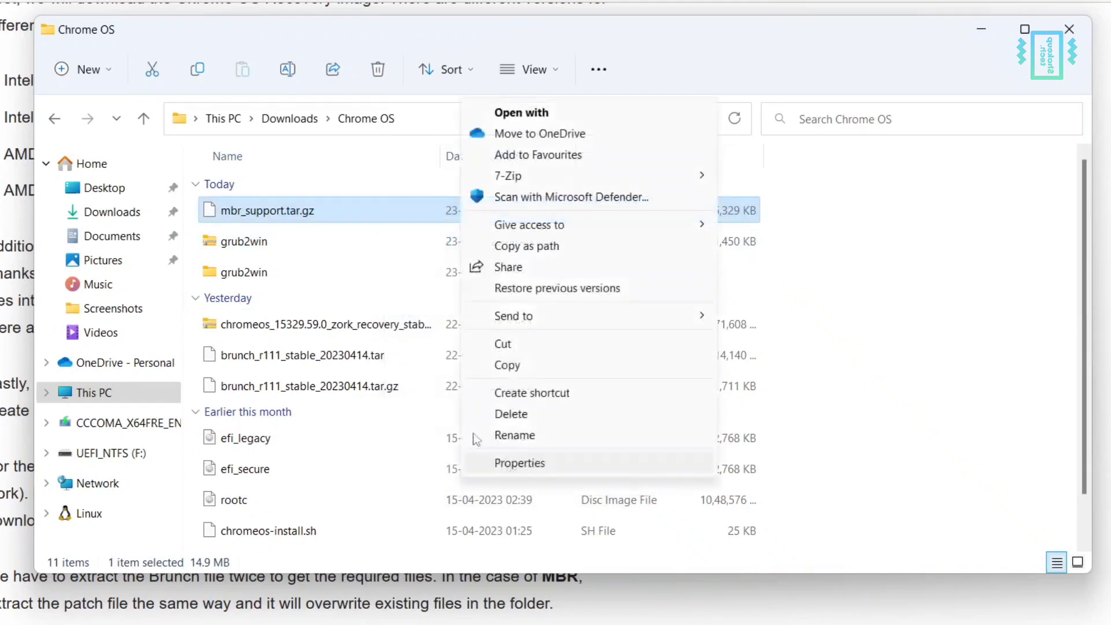
mouse_move(694, 177)
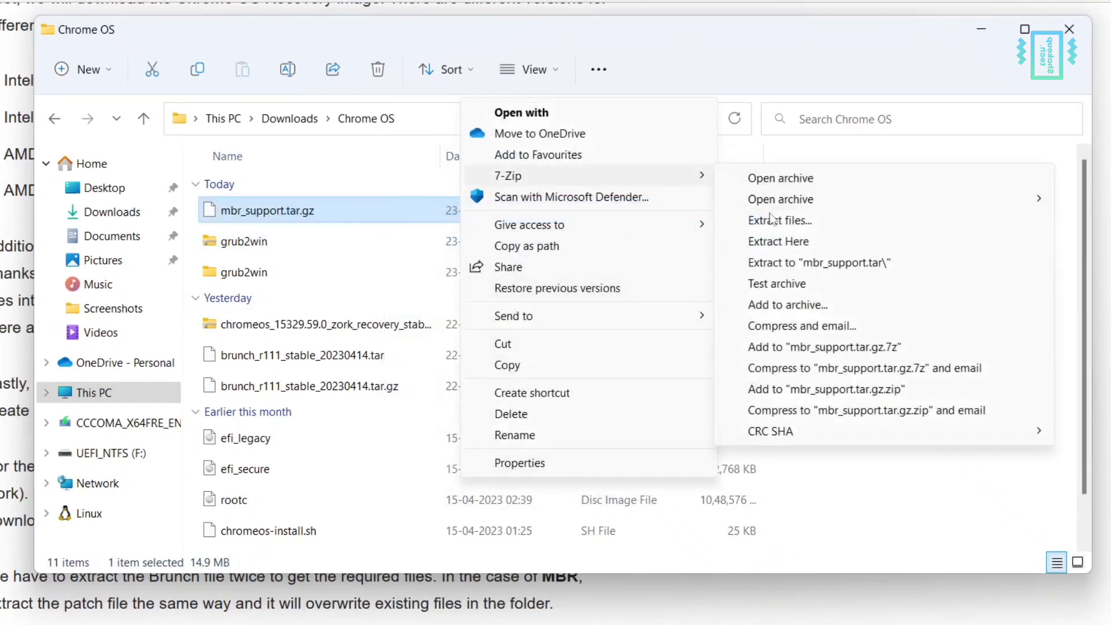
left_click(776, 243)
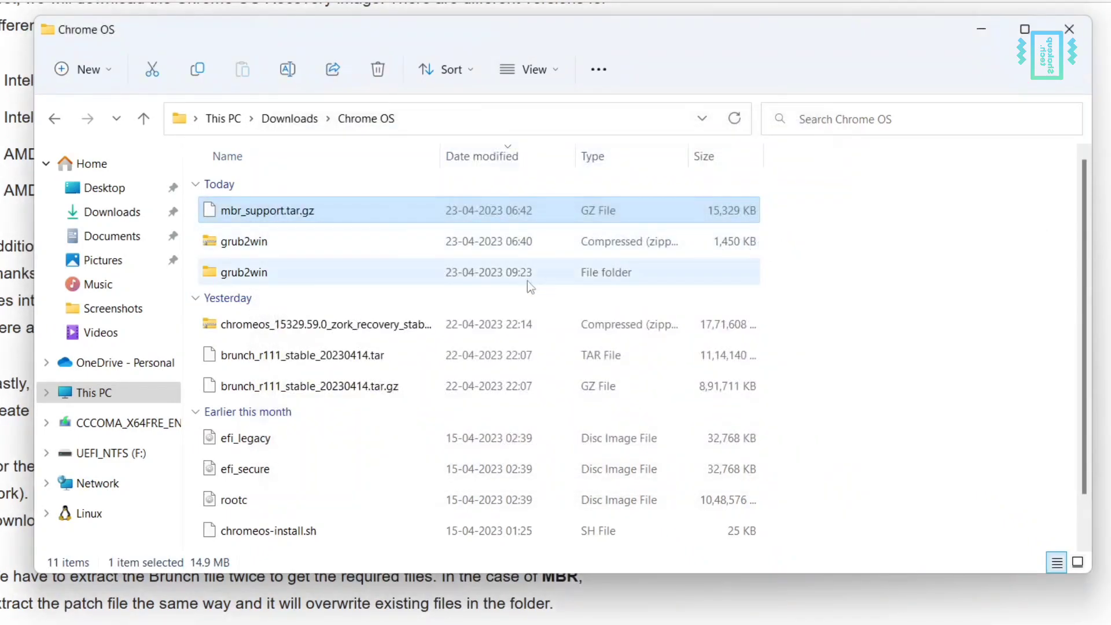
- Extract the unpacked mbr_support.tar with 7-Zip into the folder holding the Brunch files
left_click(356, 214)
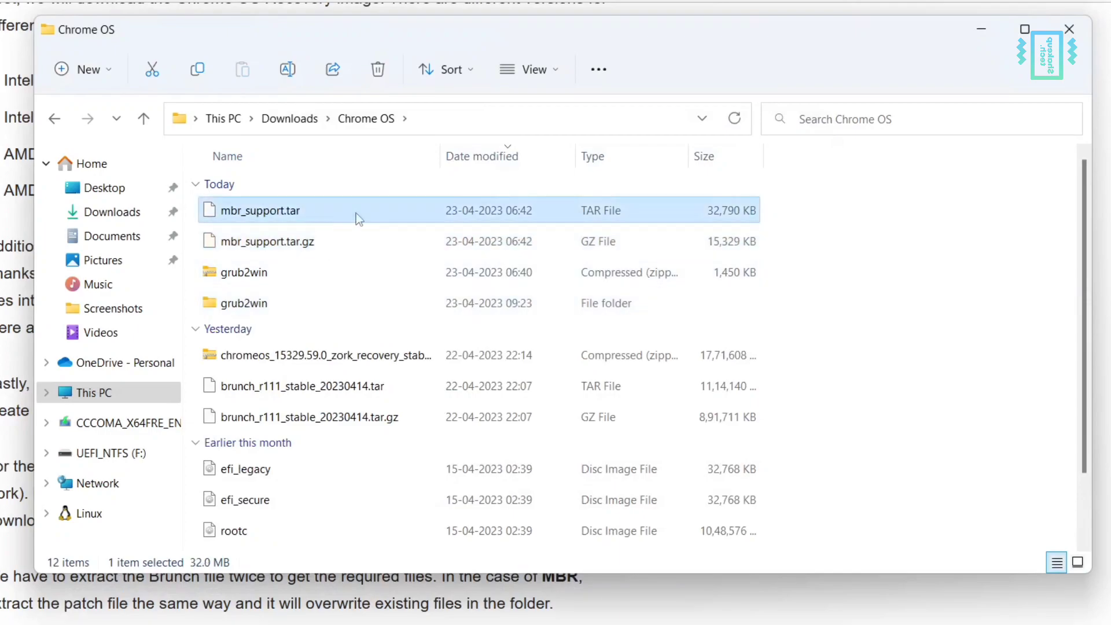
right_click(342, 212)
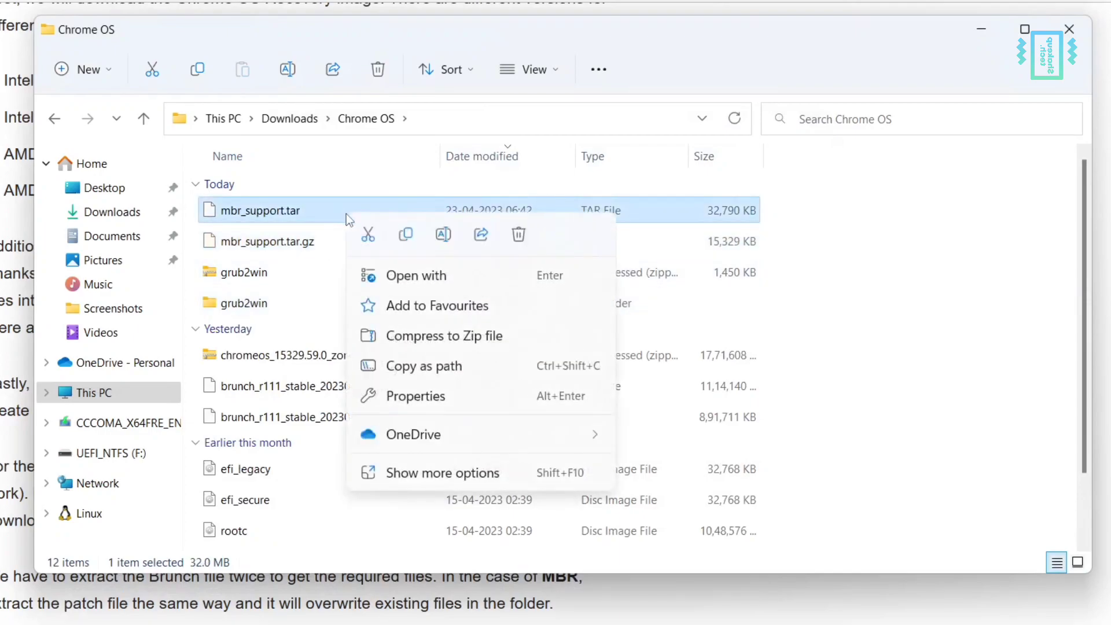
left_click(480, 478)
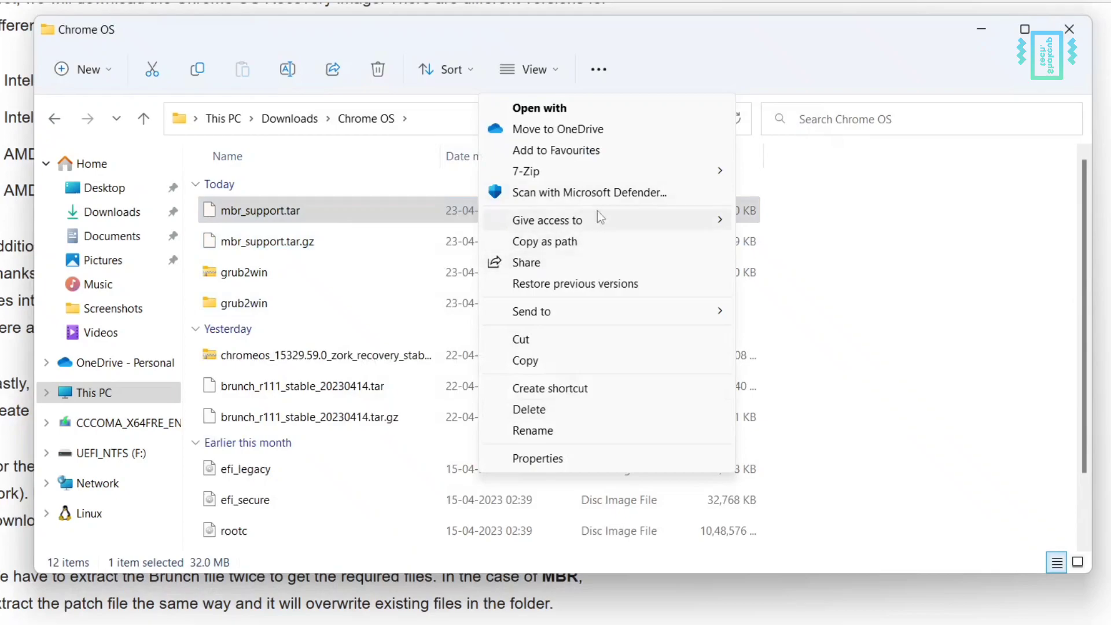
mouse_move(679, 173)
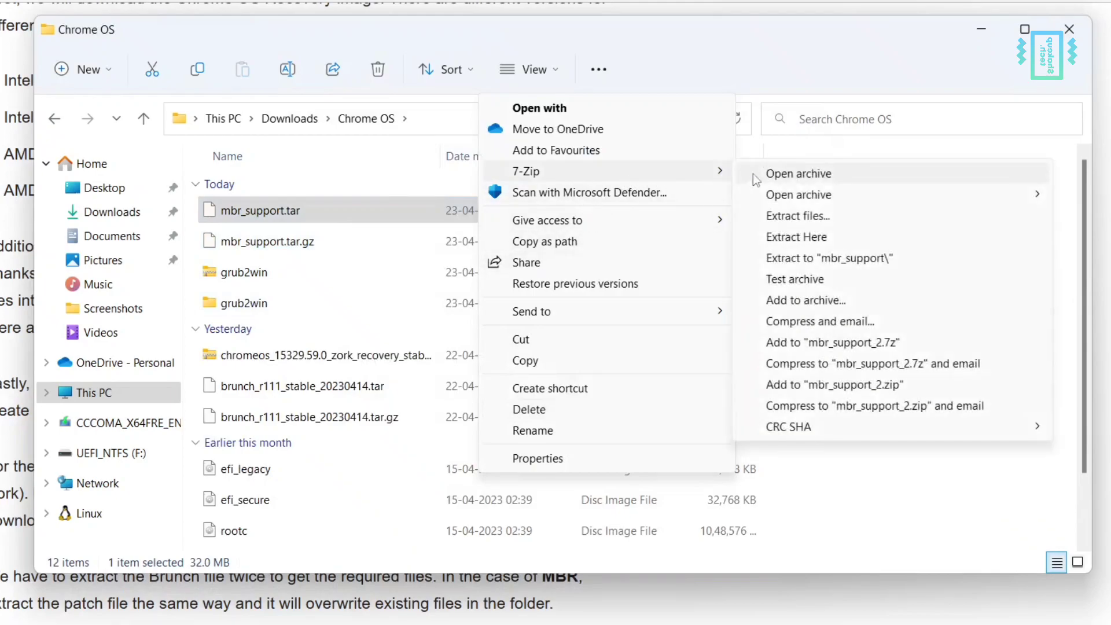
left_click(791, 236)
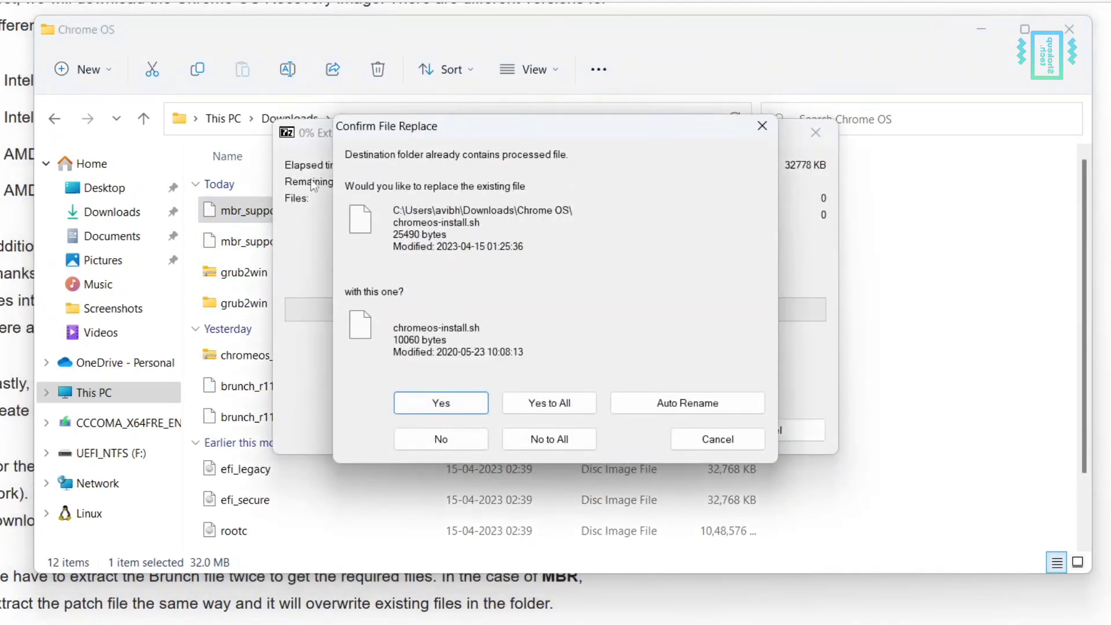
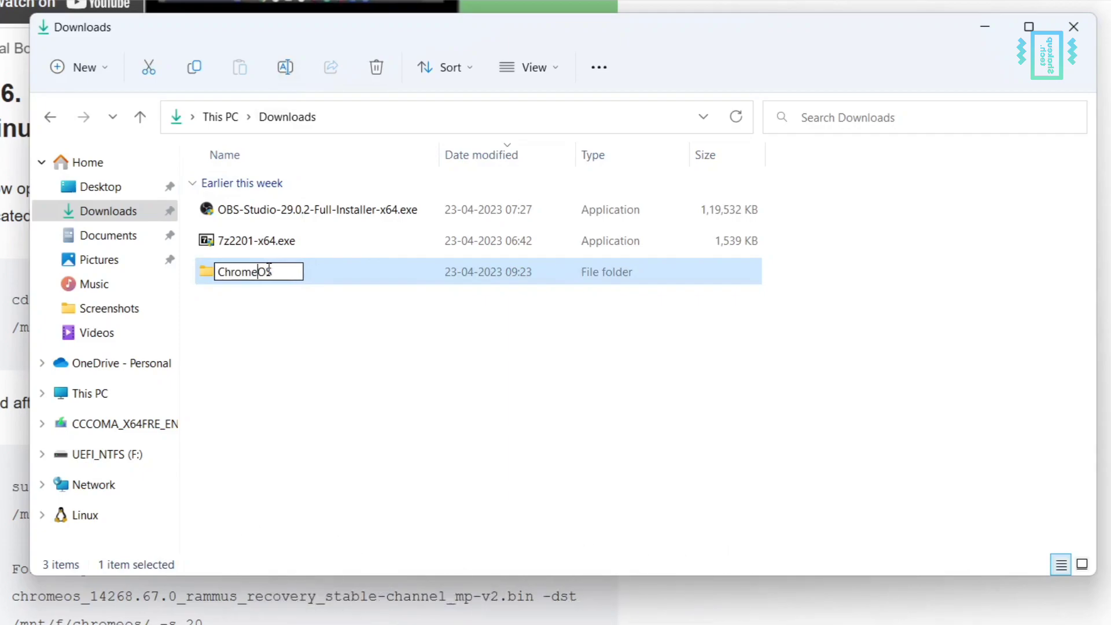
- Rename the Chrome OS folder in Downloads to ChromeOS, without a space, and open it
key("Return")
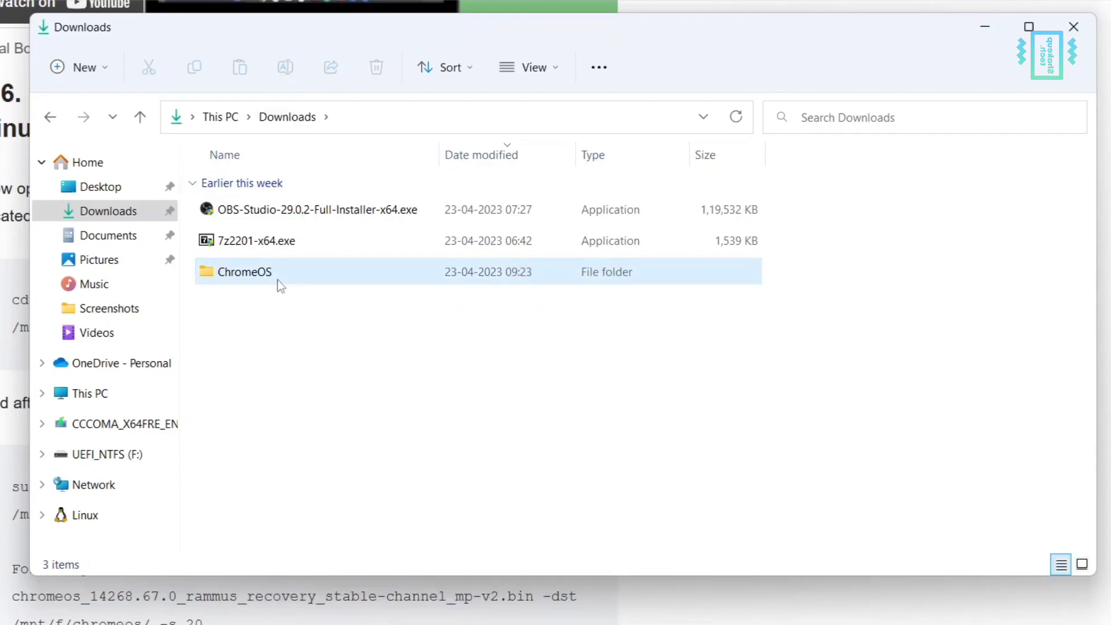
double_click(276, 280)
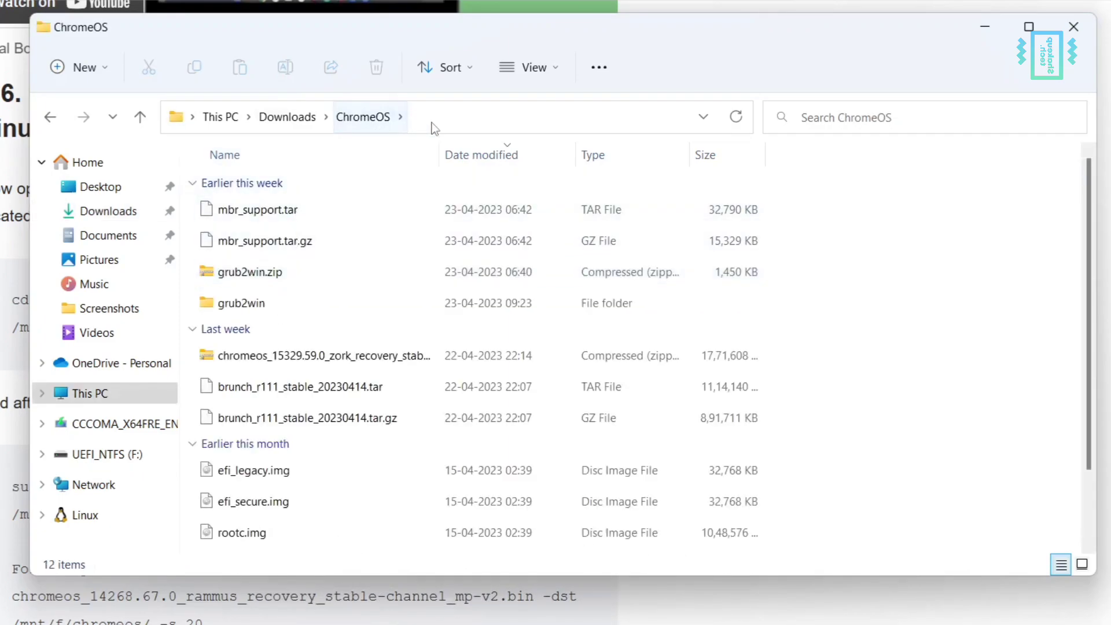
- Copy the full path of the ChromeOS folder in Downloads
left_click(460, 119)
key("super+c")
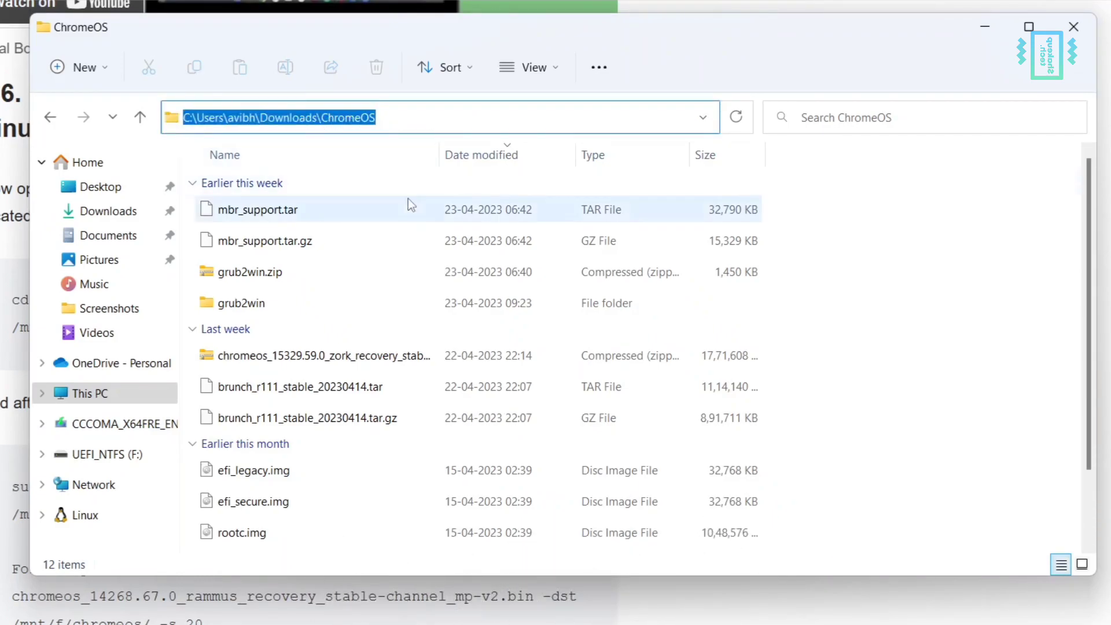
left_click(926, 274)
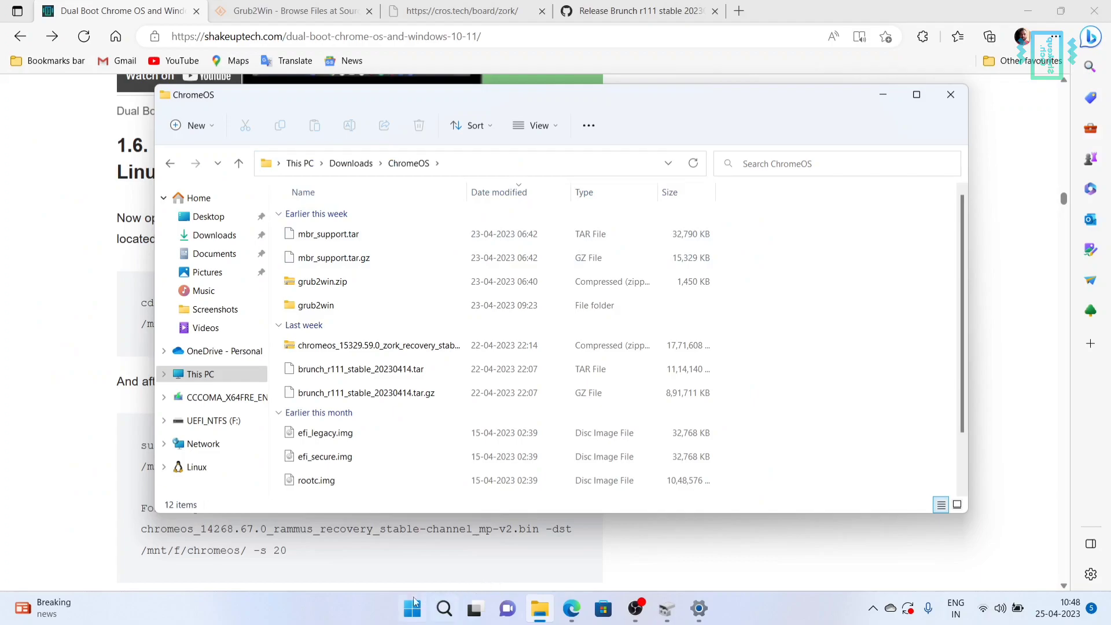
- Open the Ubuntu terminal, then paste the copied ChromeOS folder path at the prompt and try running it
left_click(412, 607)
left_click(435, 450)
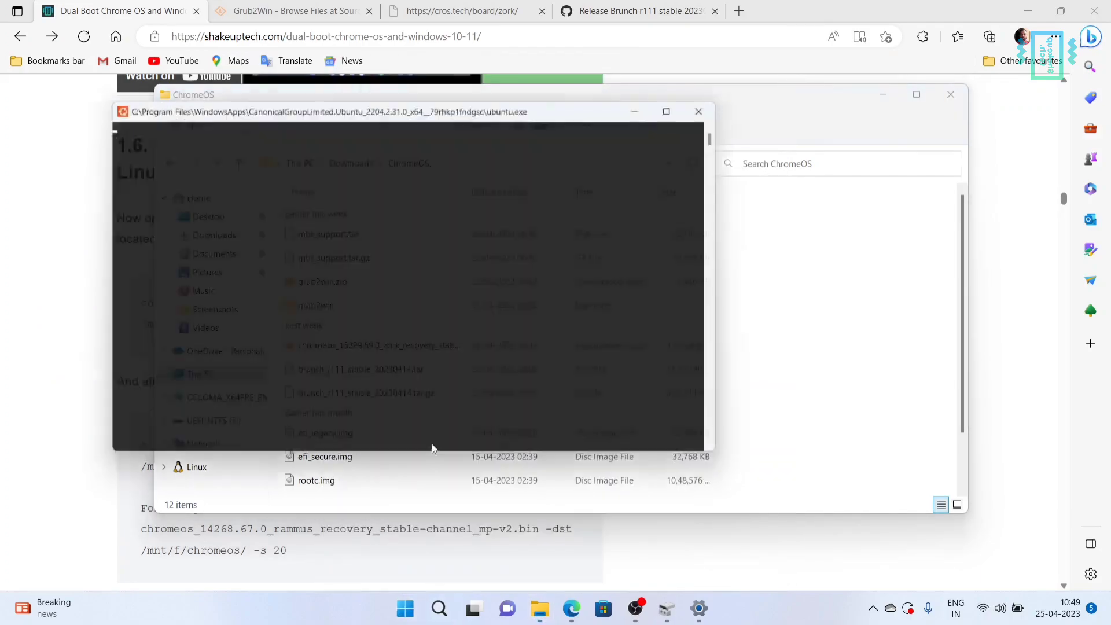
left_click_drag(442, 115, 618, 134)
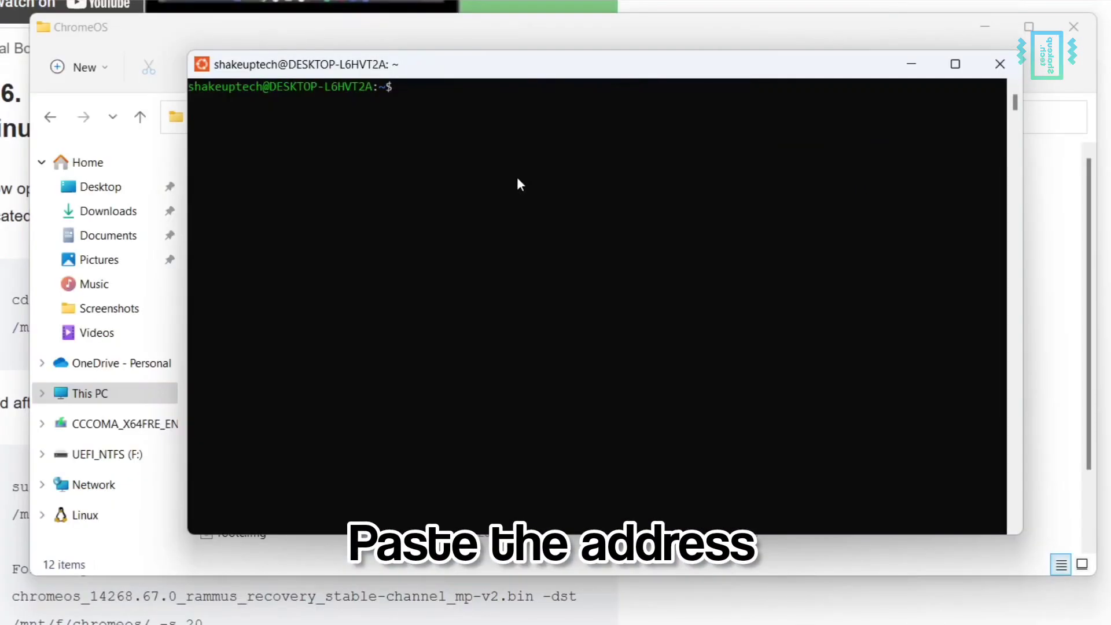
right_click(526, 214)
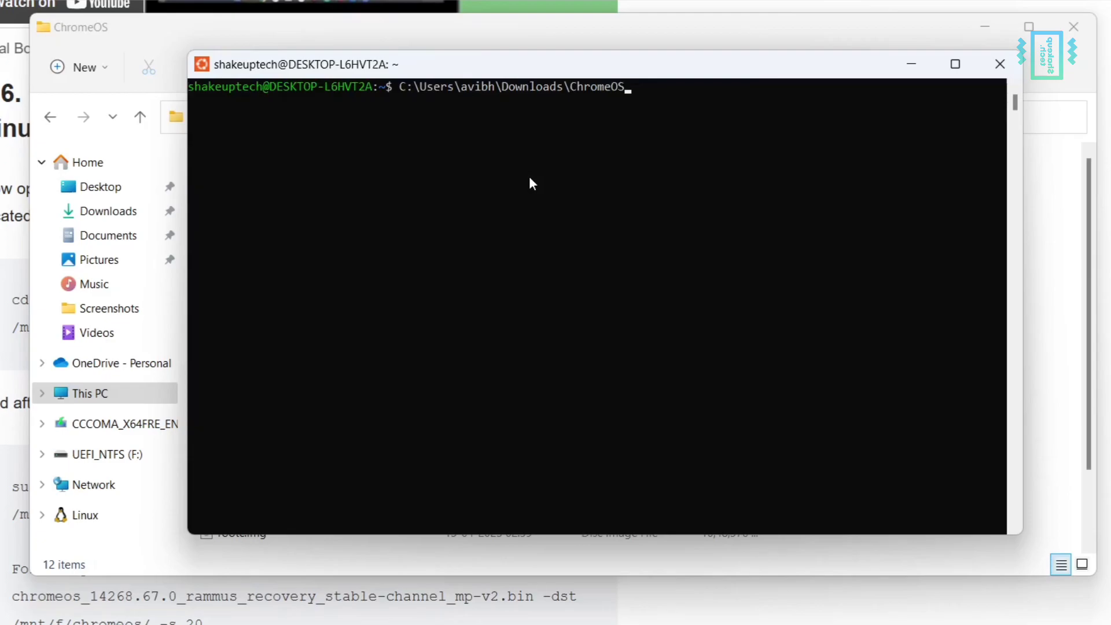
key("Return")
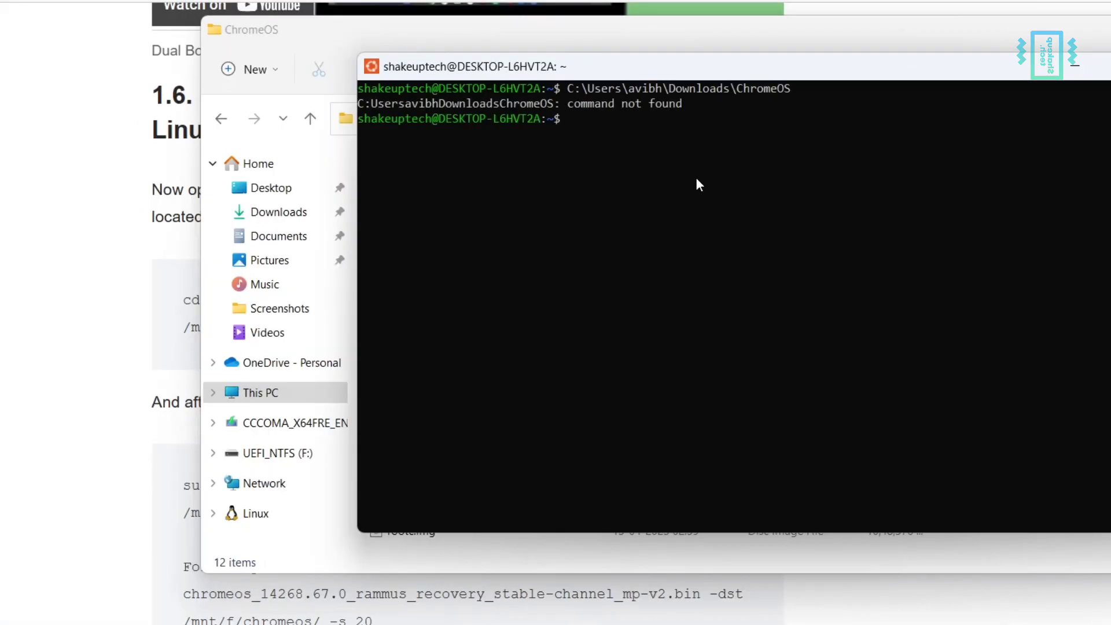
- Following the guide's cd /mnt/ example, change the Ubuntu directory to downloads/chromeos inside the user's own folder under /mnt/c/users
left_click(143, 404)
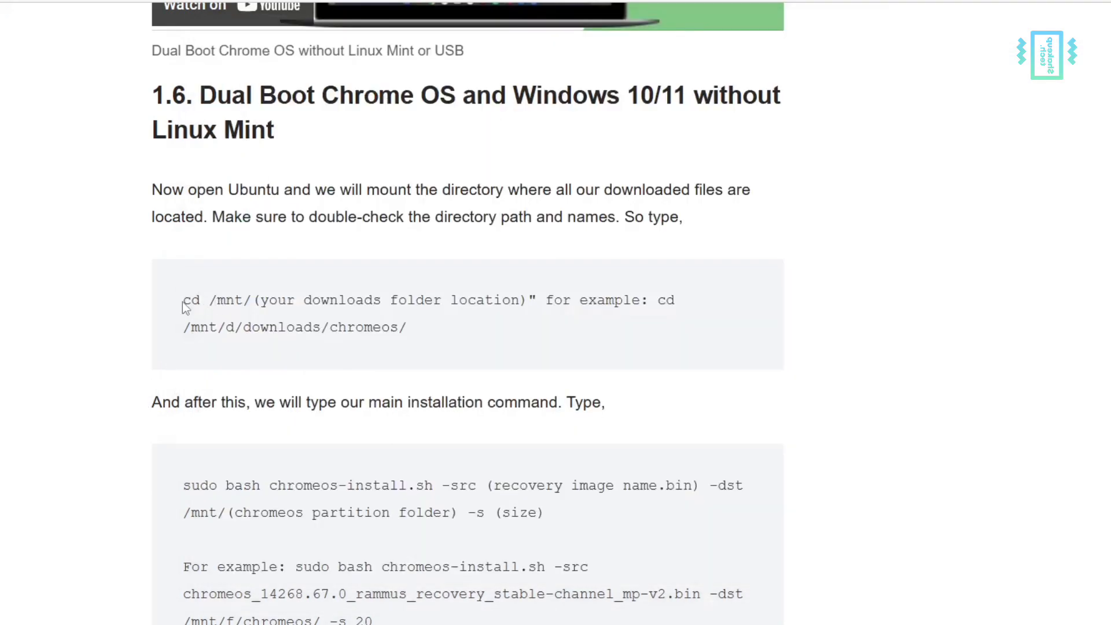
left_click_drag(182, 301, 438, 338)
key("ctrl+c")
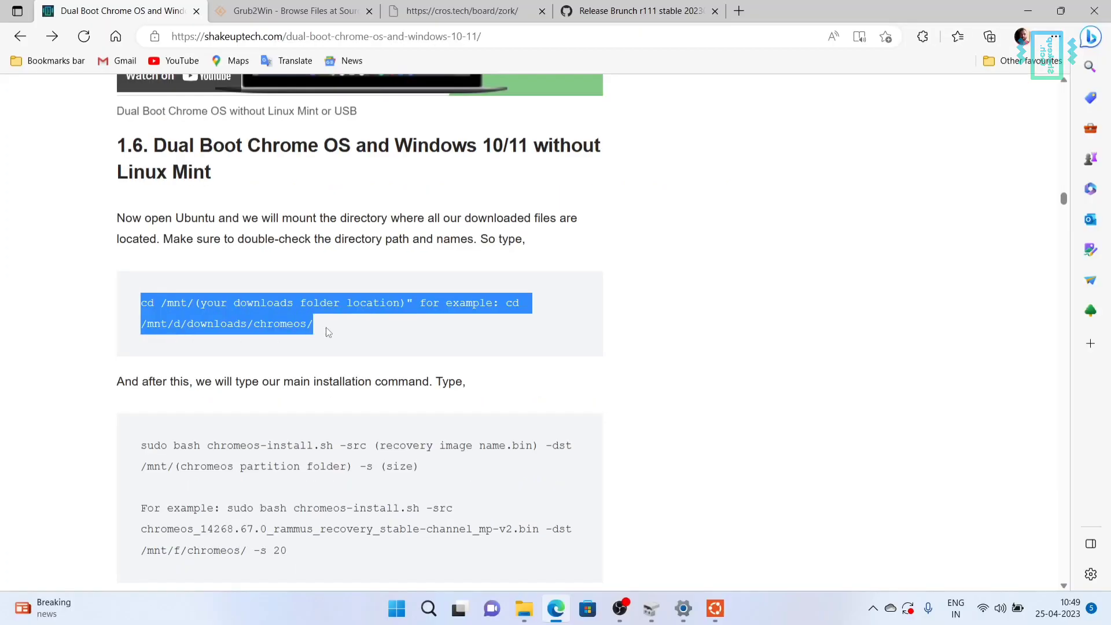
left_click(715, 608)
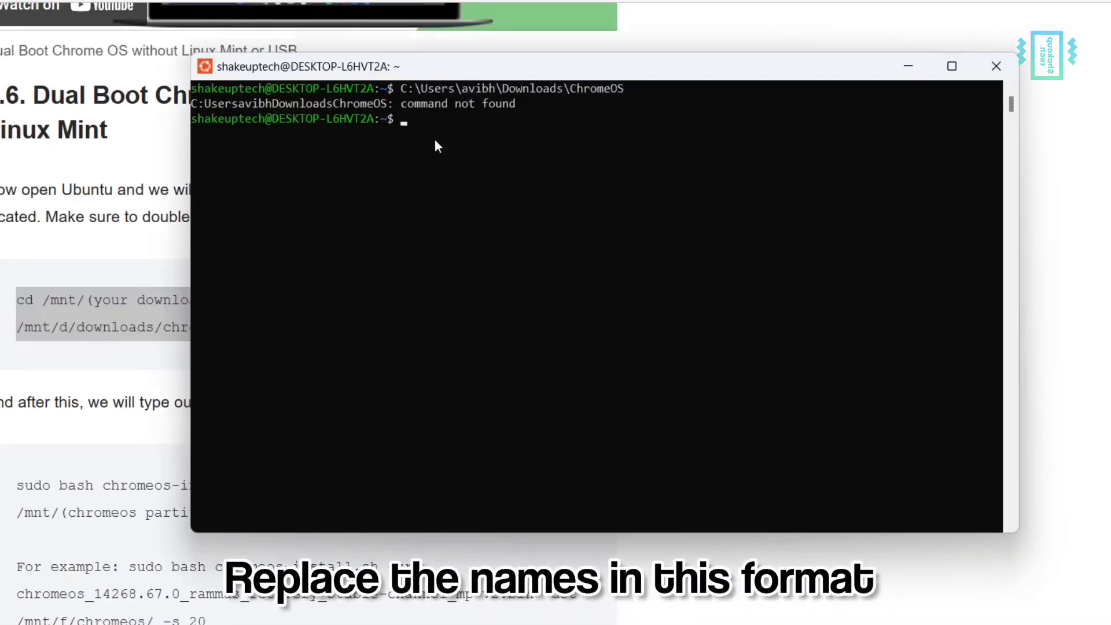
type("cd /mnt/")
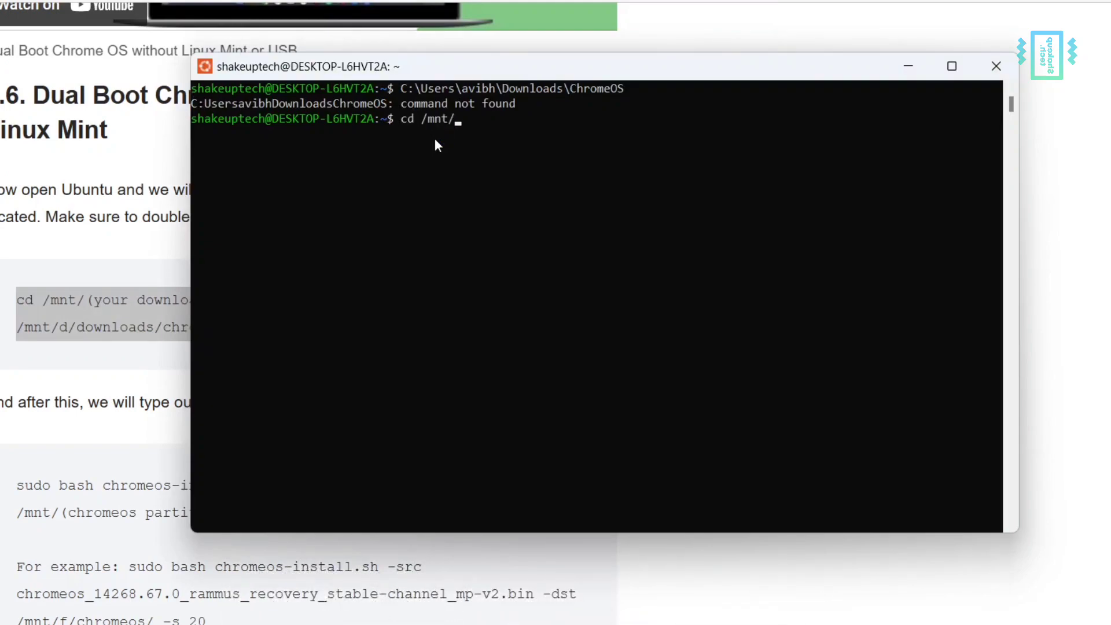
type("c/")
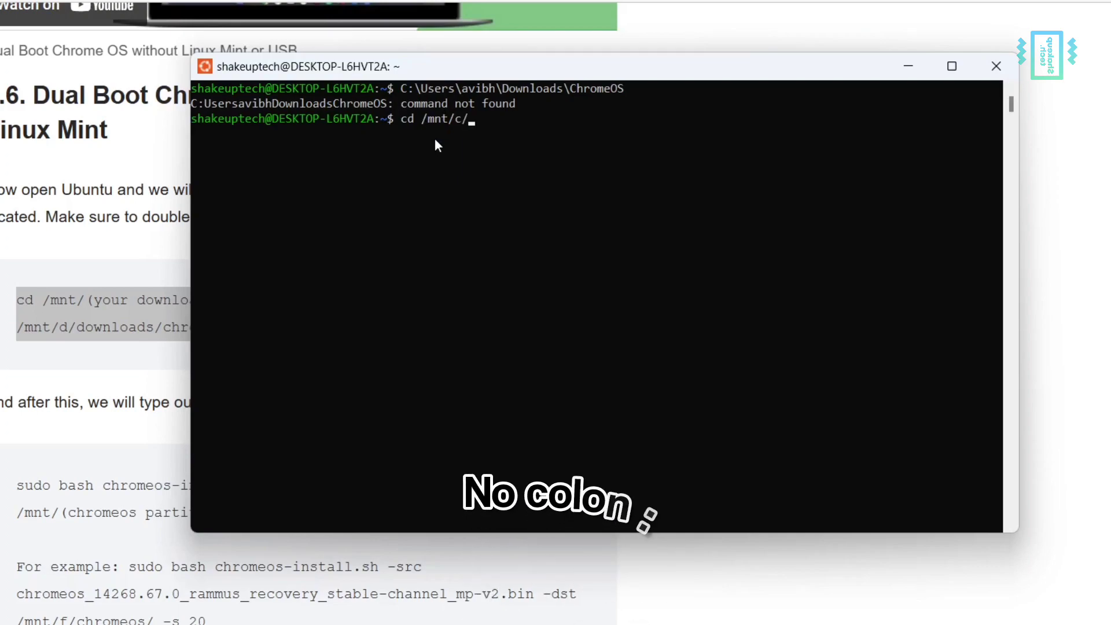
type("users")
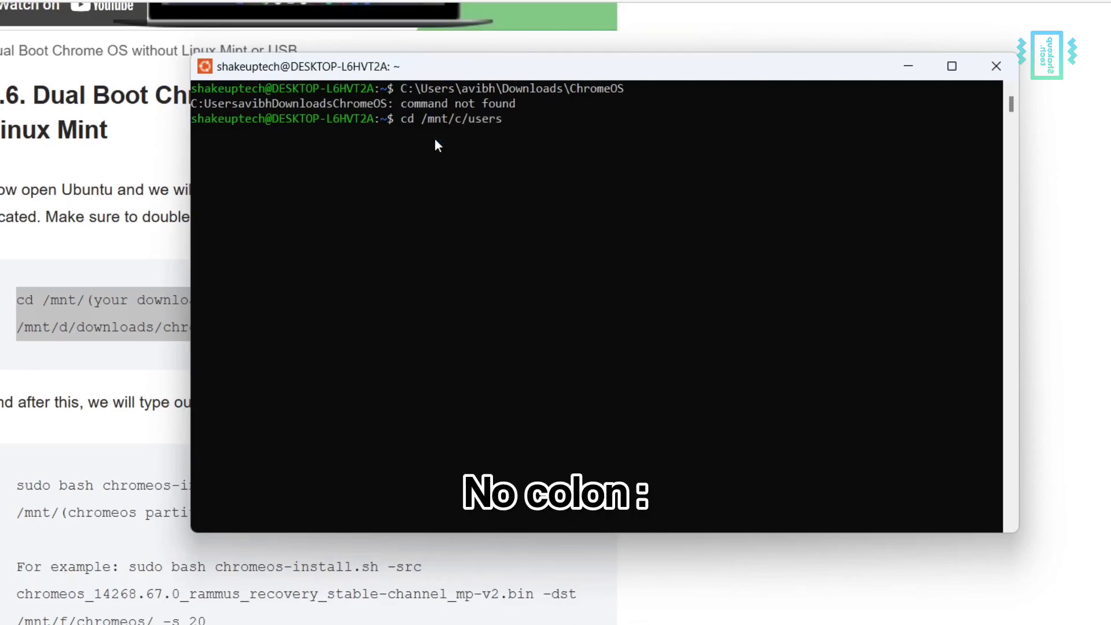
type("/avibh")
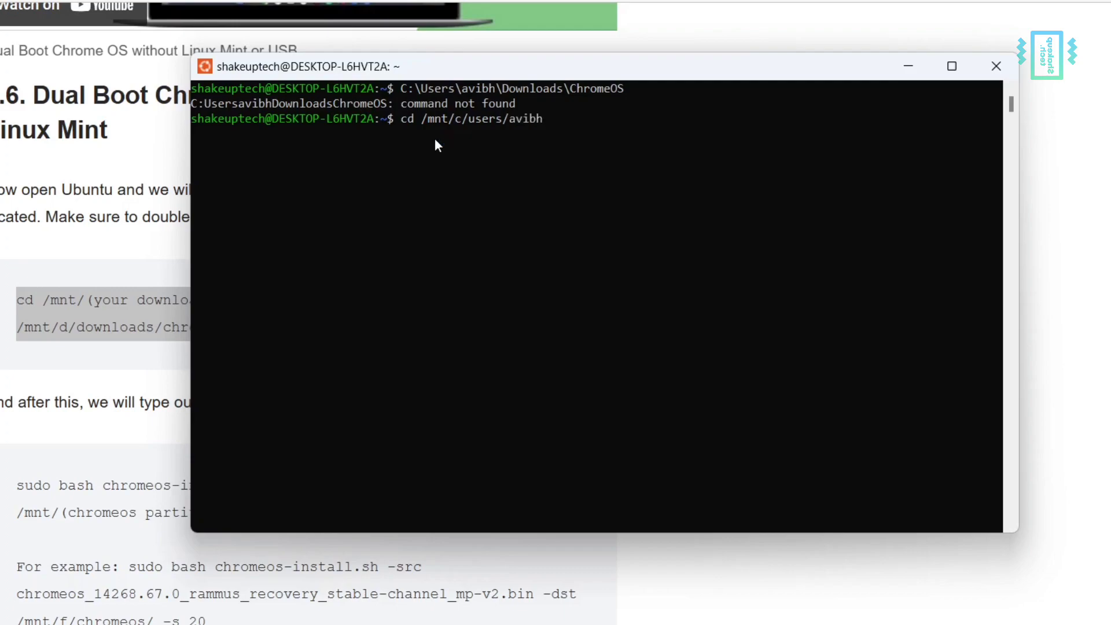
type("/downloads/chrome")
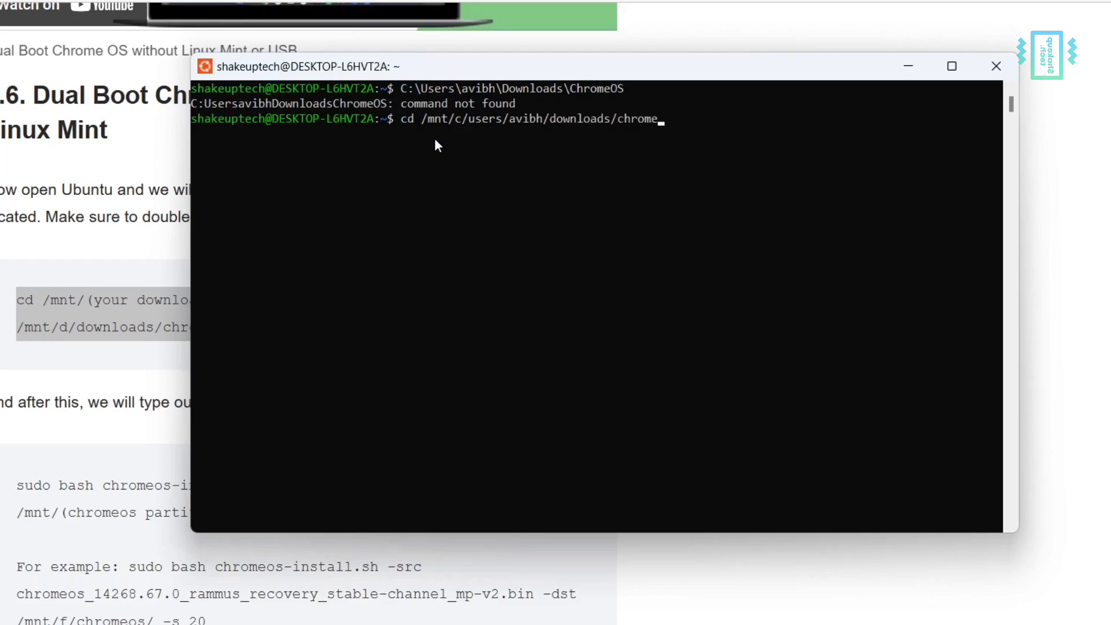
type("os")
key("Return")
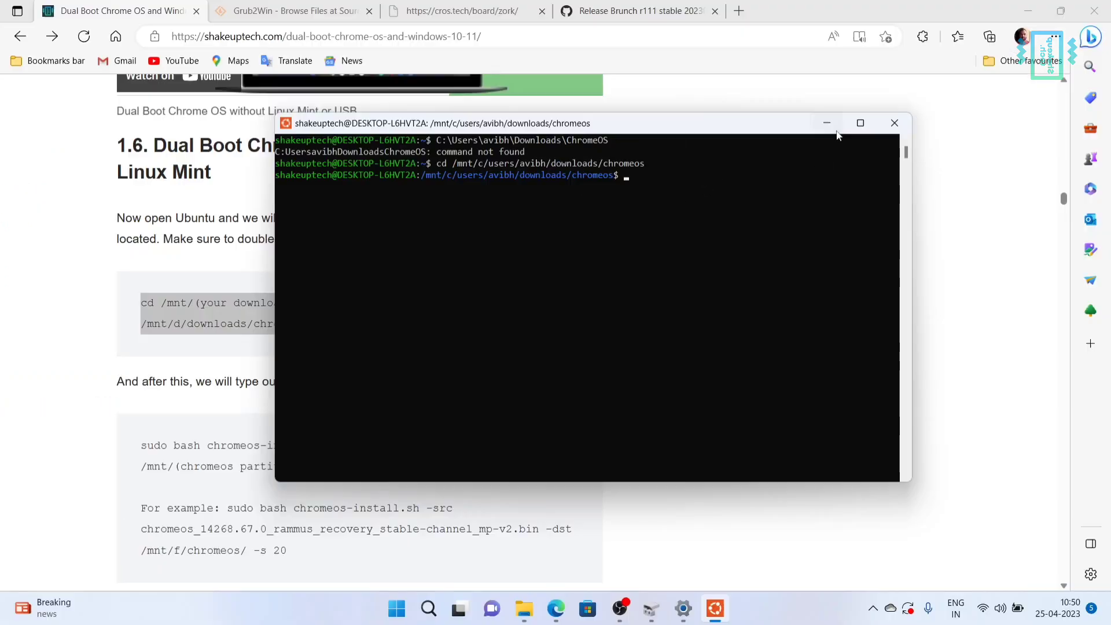
- Copy the sudo bash chromeos-install.sh command template from the guide and paste it at the Ubuntu prompt
left_click(826, 122)
scroll(273, 337, "down", 3)
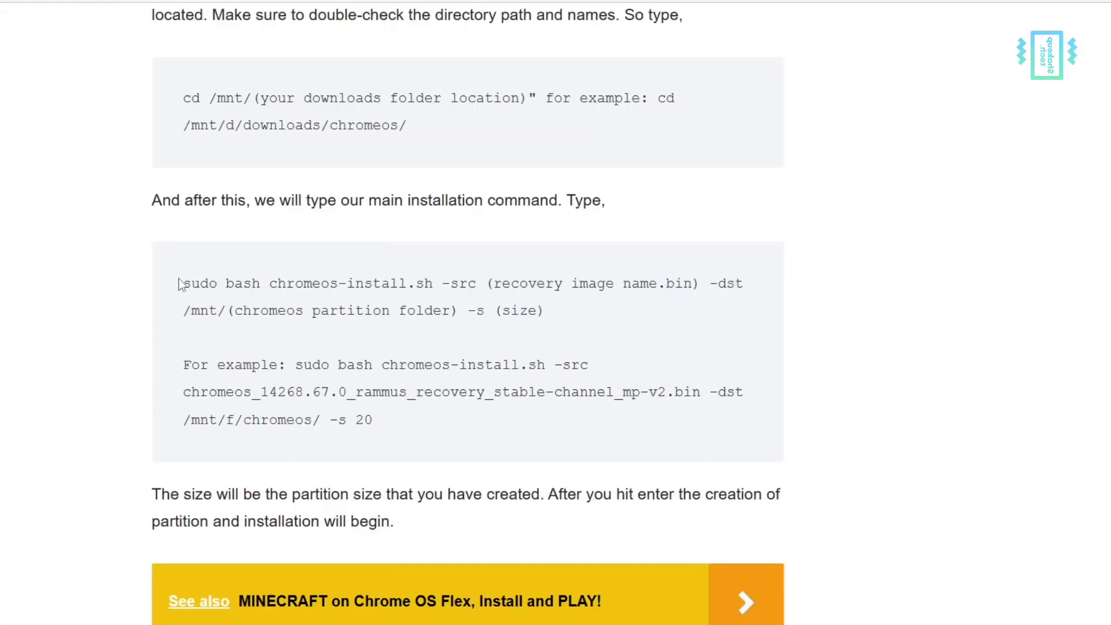
left_click_drag(179, 283, 574, 311)
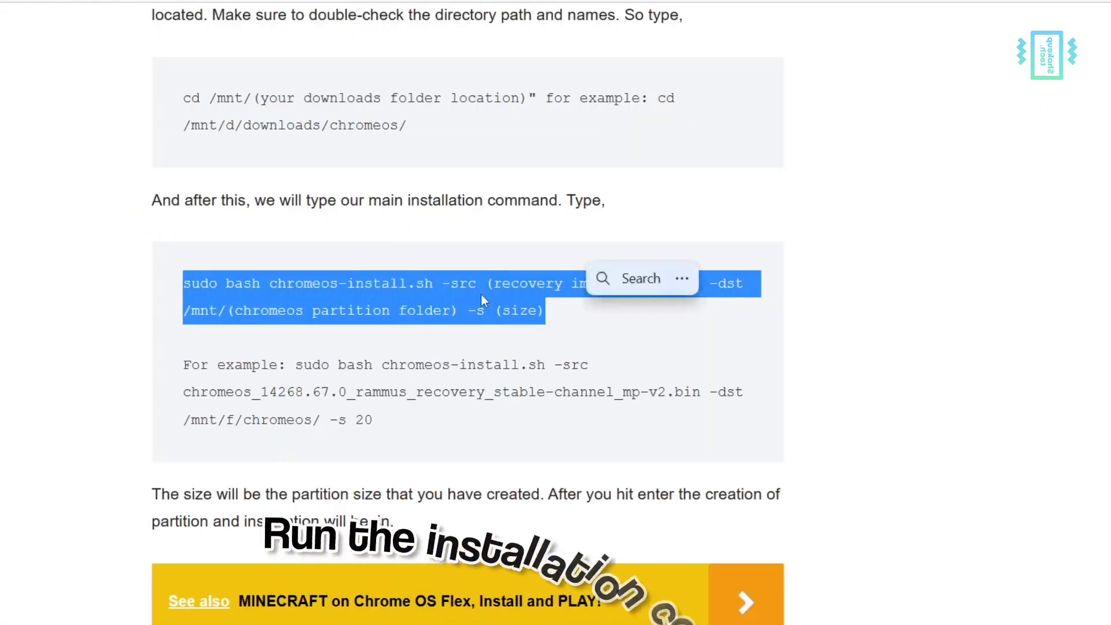
right_click(489, 263)
left_click(509, 283)
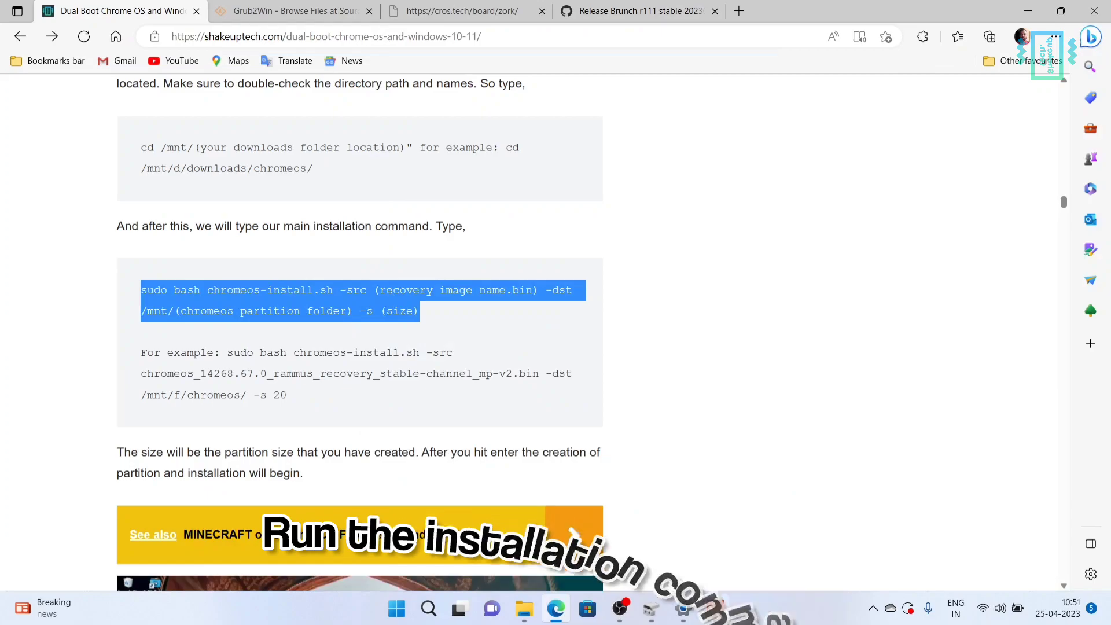
left_click(714, 608)
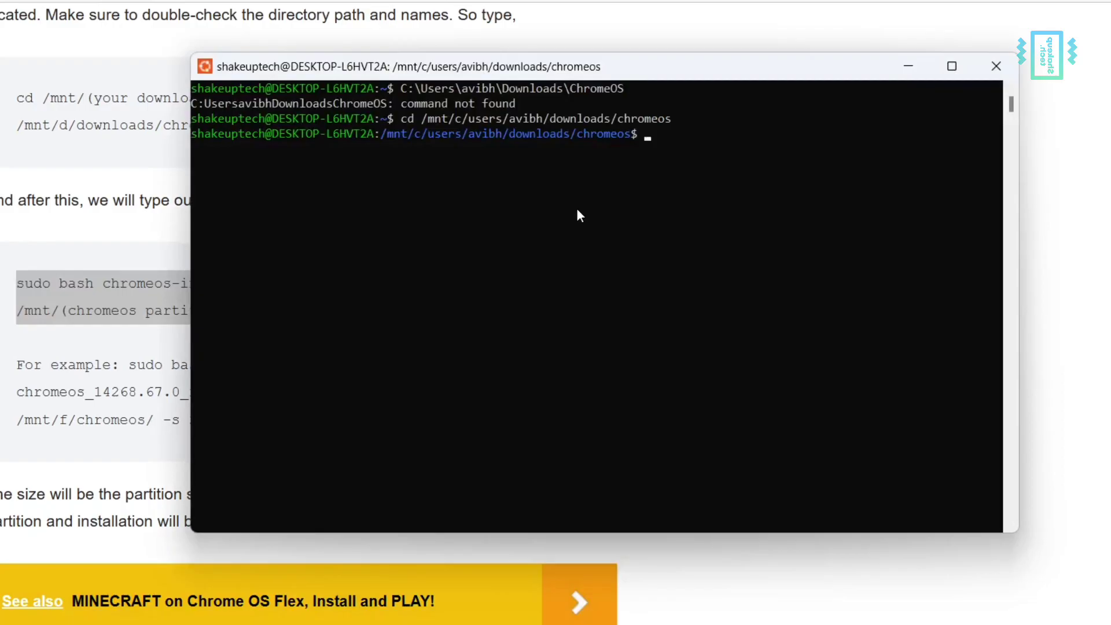
right_click(592, 250)
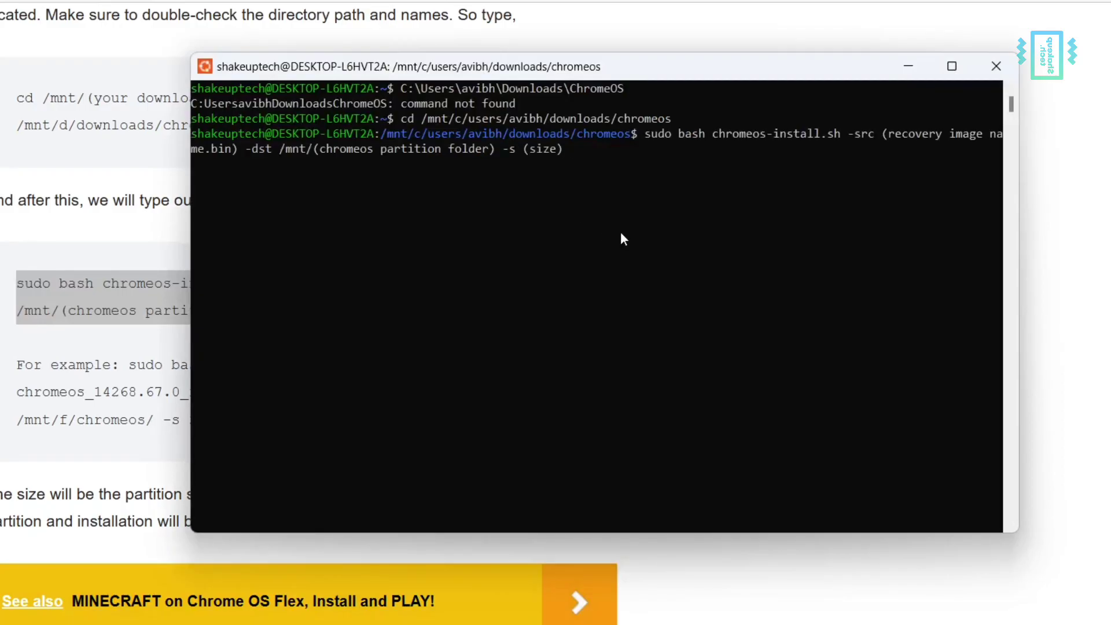
- Delete the placeholder "(recovery image name.bin)" after -src in the pasted install command
key("Left")
key("Left")
key("Left")
key("Left")
key("Left")
key("Left")
key("Left")
key("Left")
key("Left")
key("Left")
key("Left")
key("Left")
key("Left")
key("Left")
key("Left")
key("Left")
key("Left")
key("Left")
key("Left")
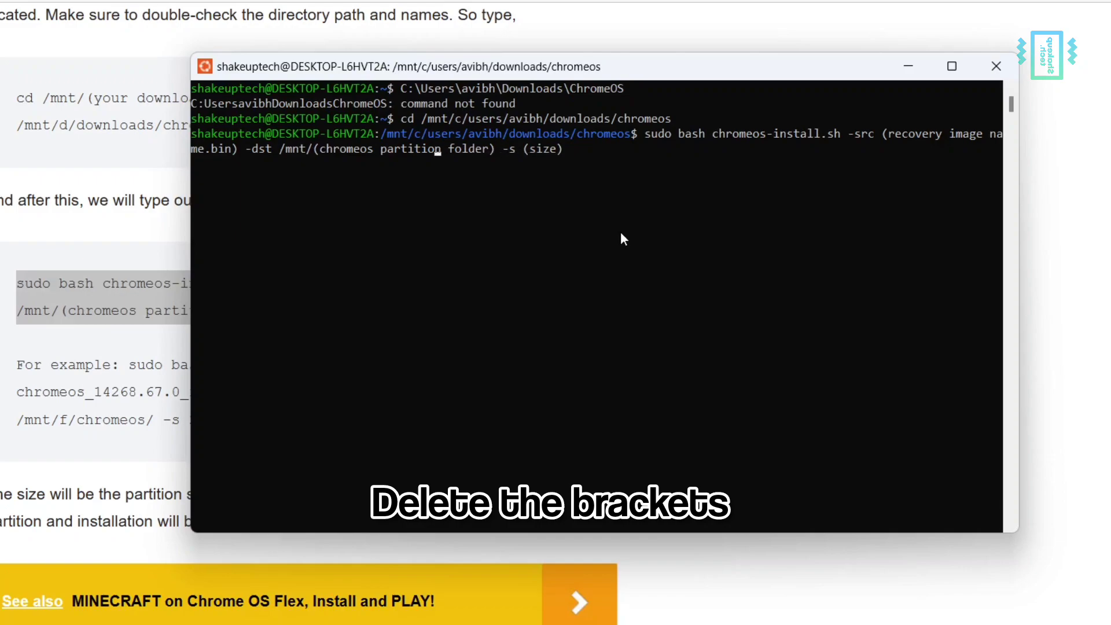
key("Left")
key("Left")
key("Left")
key("Left")
key("Left")
key("Left")
key("Left")
key("Left")
key("Left")
key("Left")
key("Left")
key("Left")
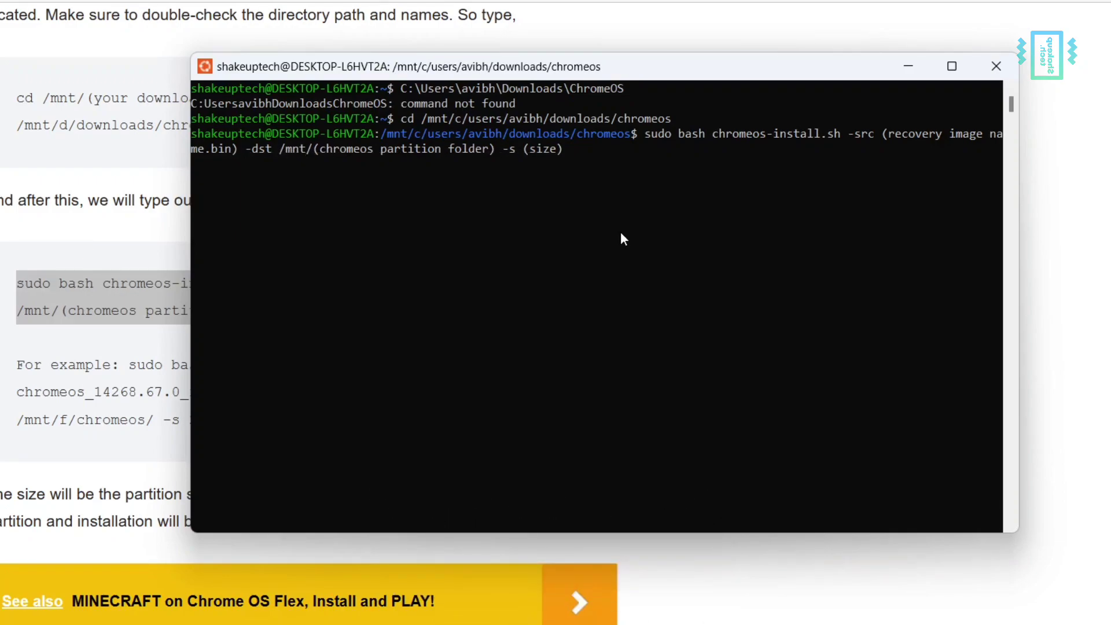
key("BackSpace")
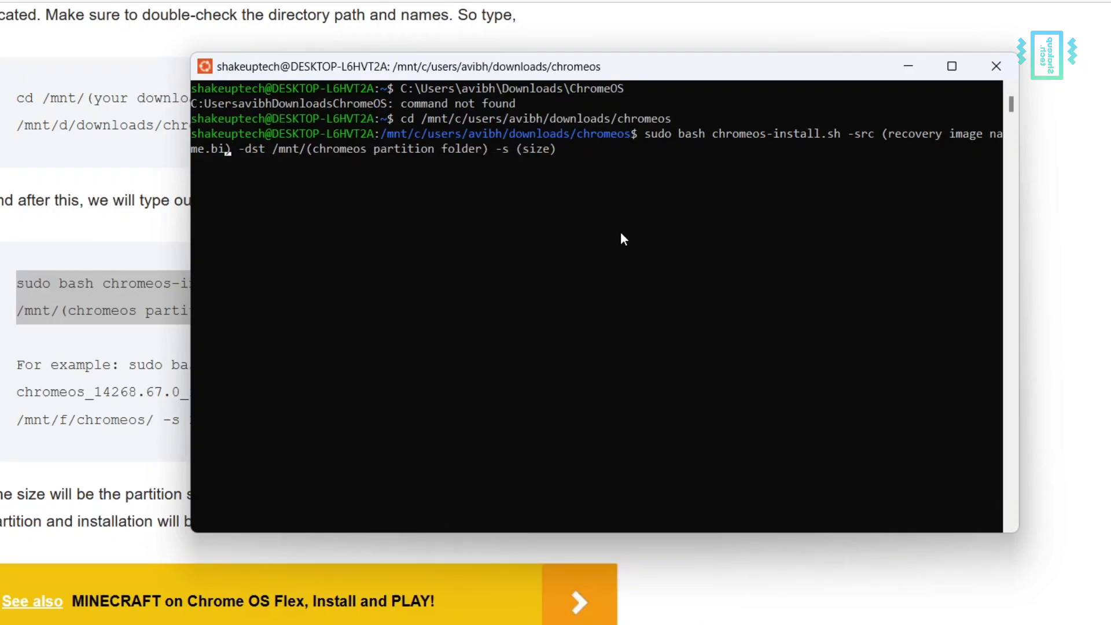
key("BackSpace")
key("BackSpace")
key("BackSpace")
key("BackSpace")
key("BackSpace")
key("BackSpace")
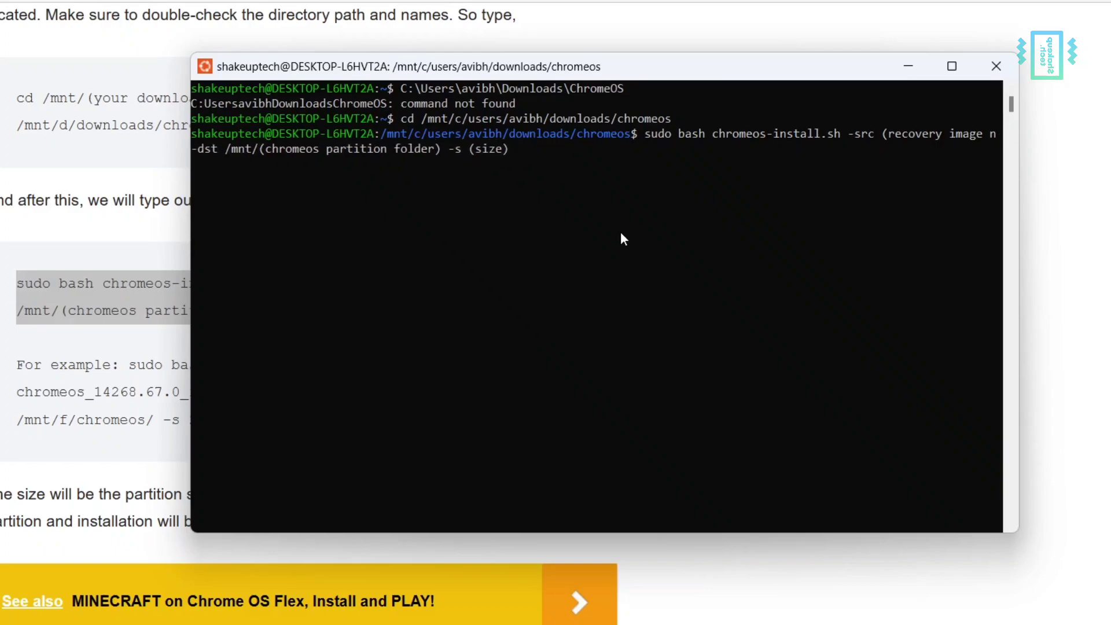
key("BackSpace")
key("BackSpace")
key("BackSpace")
key("BackSpace")
key("BackSpace")
key("BackSpace")
key("BackSpace")
key("BackSpace")
key("BackSpace")
key("BackSpace")
key("BackSpace")
key("BackSpace")
key("BackSpace")
key("BackSpace")
key("BackSpace")
key("BackSpace")
key("BackSpace")
key("BackSpace")
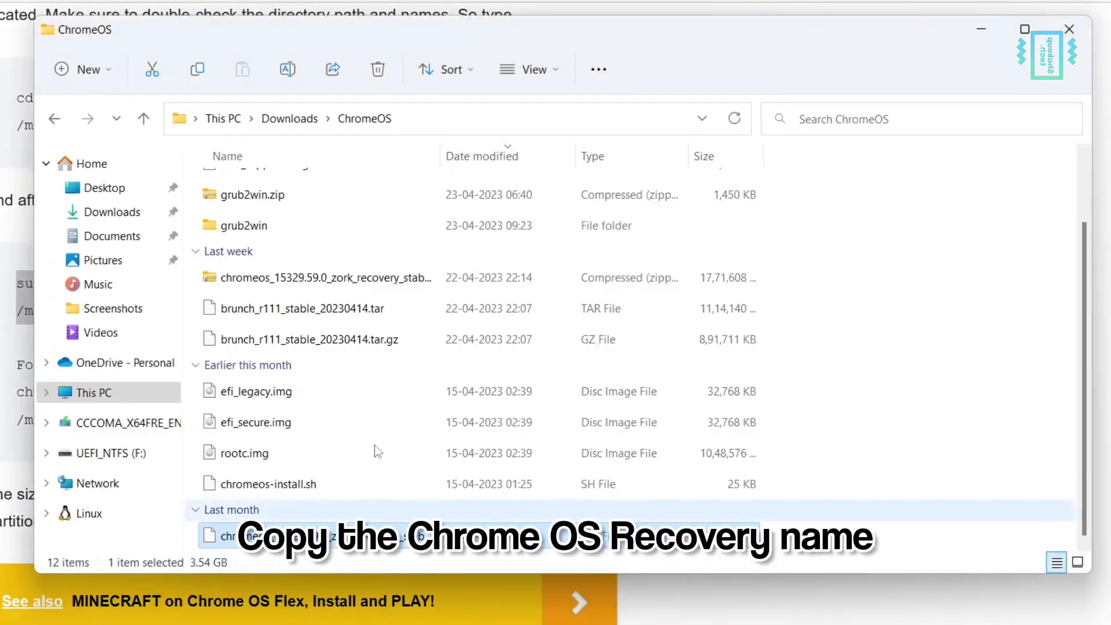
- Copy the recovery image's full name, chromeos_15329.59.0_zork_recovery_stable-channel_mp-v8.bin, check the file name extensions option, and paste the name after -src
left_click(287, 68)
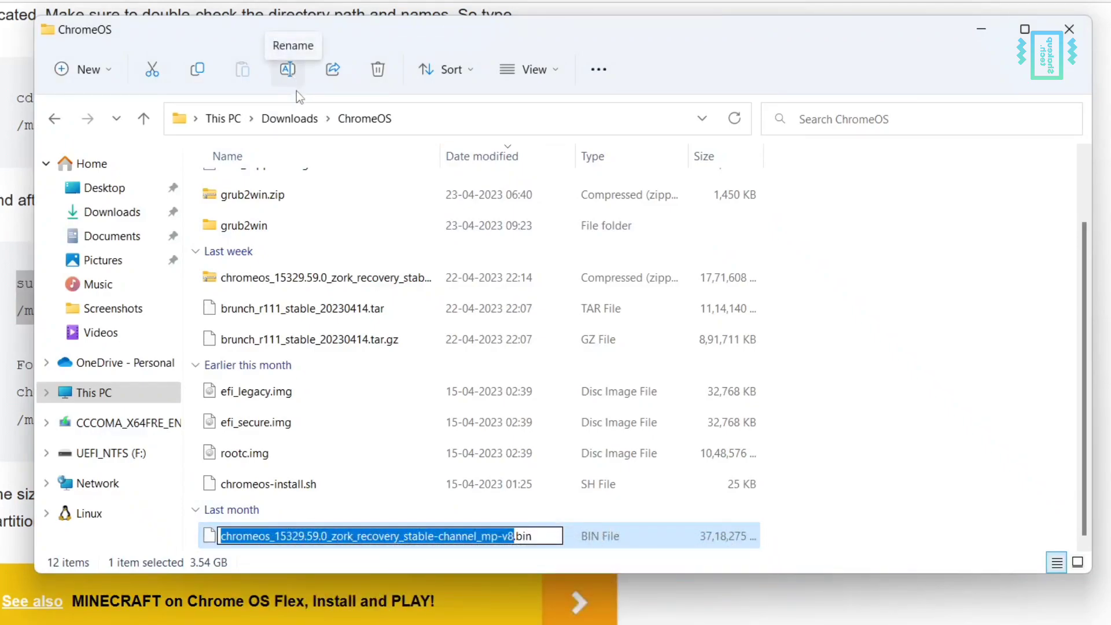
key("ctrl+a")
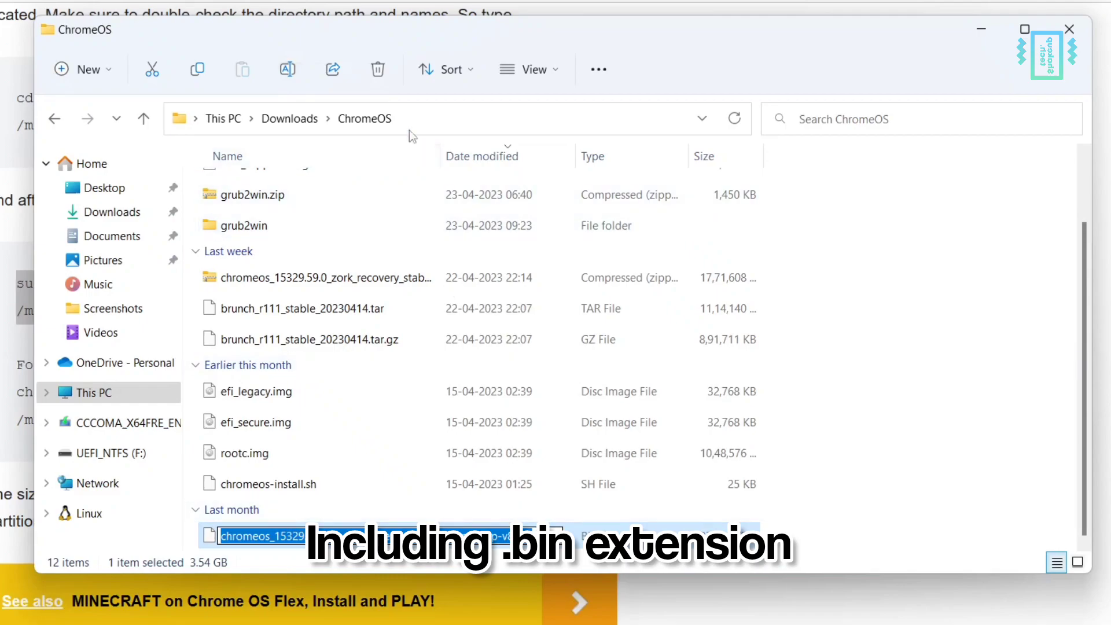
left_click(535, 69)
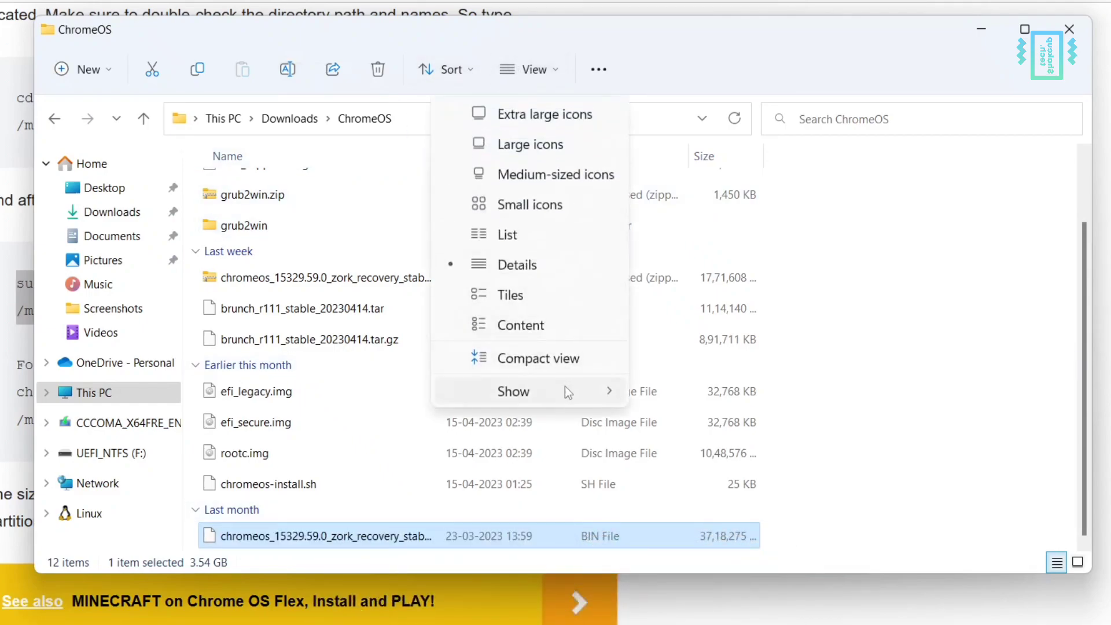
mouse_move(565, 386)
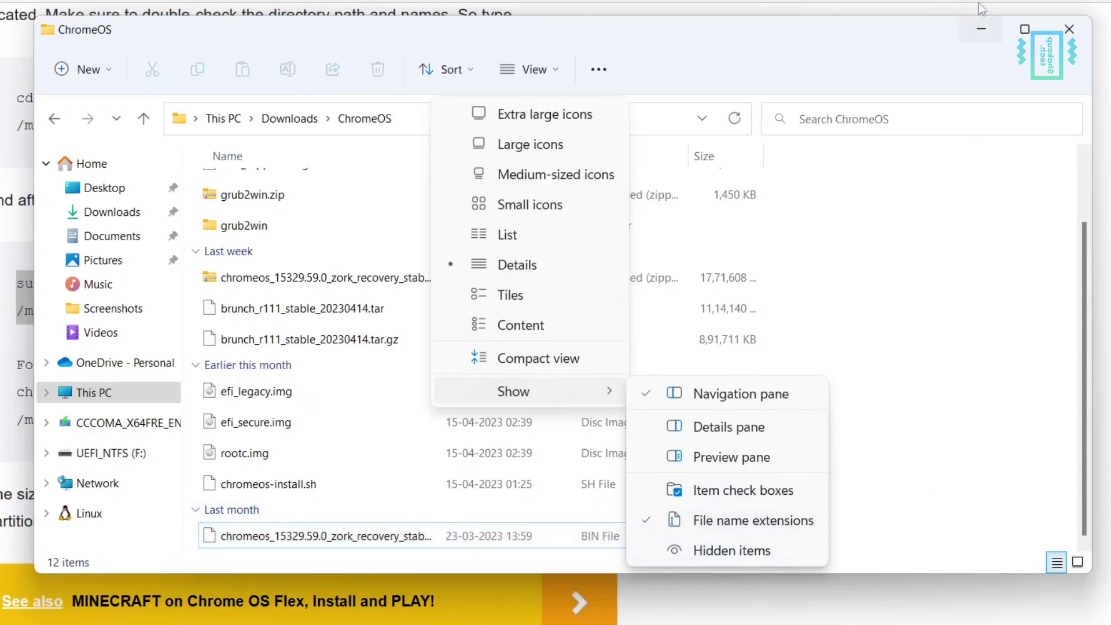
left_click(976, 30)
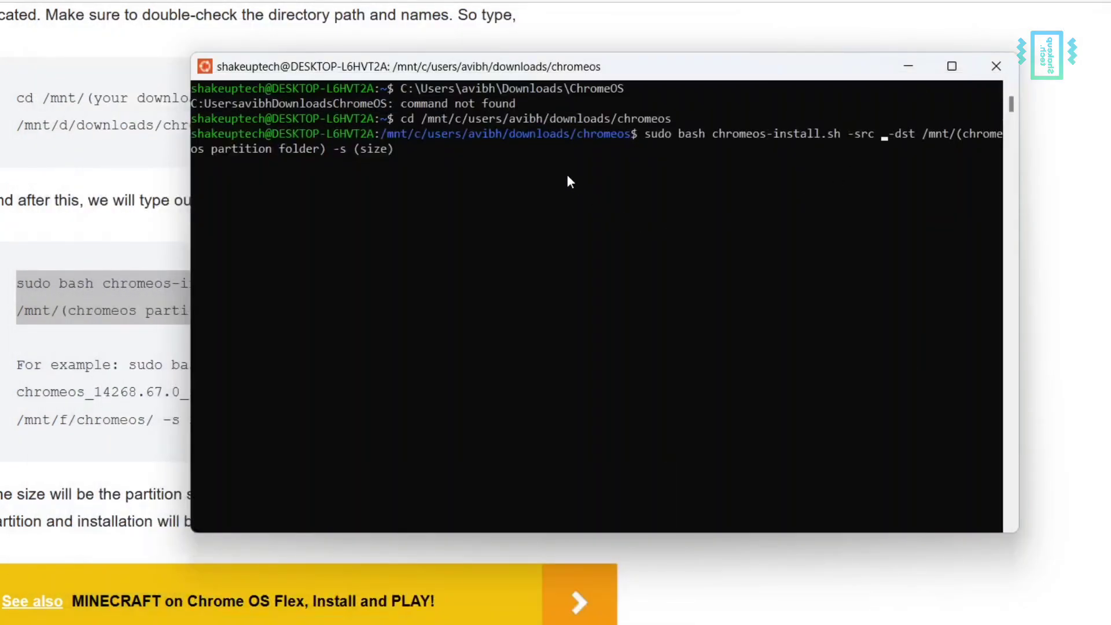
key("ctrl+v")
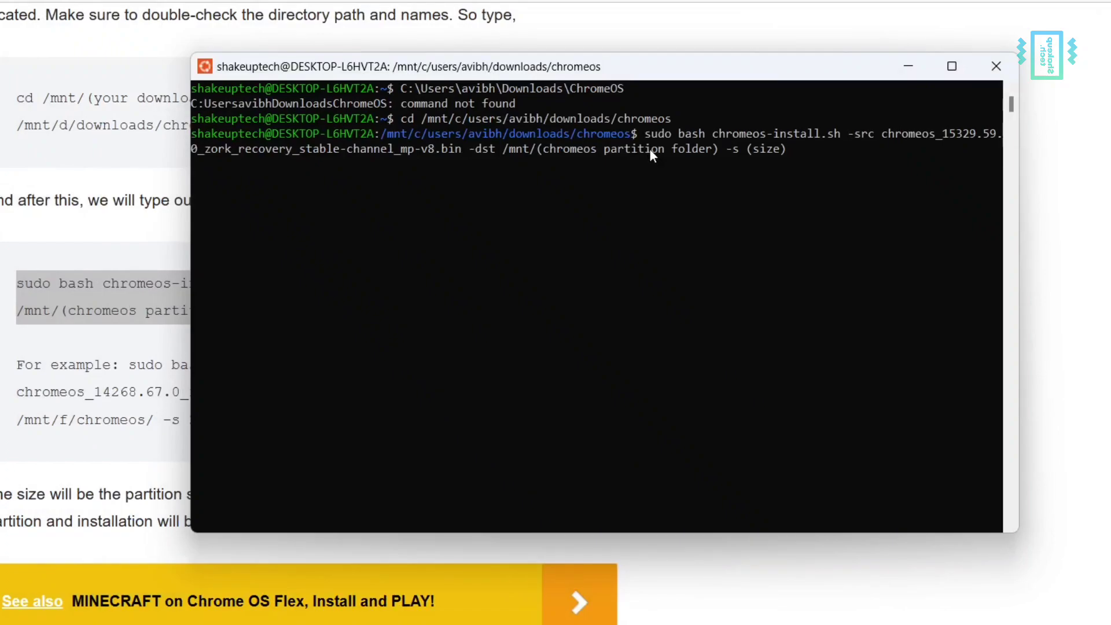
- Delete the placeholder "(chromeos partition folder)" after -dst /mnt/ in the install command
key("Right")
key("Right")
key("Right")
key("Right")
key("Right")
key("Right")
key("Right")
key("Right")
key("Right")
key("Right")
key("Right")
key("Right")
key("Right")
key("Right")
key("Right")
key("Right")
key("Right")
key("Right")
key("Right")
key("Right")
key("Right")
key("Right")
key("Right")
key("Right")
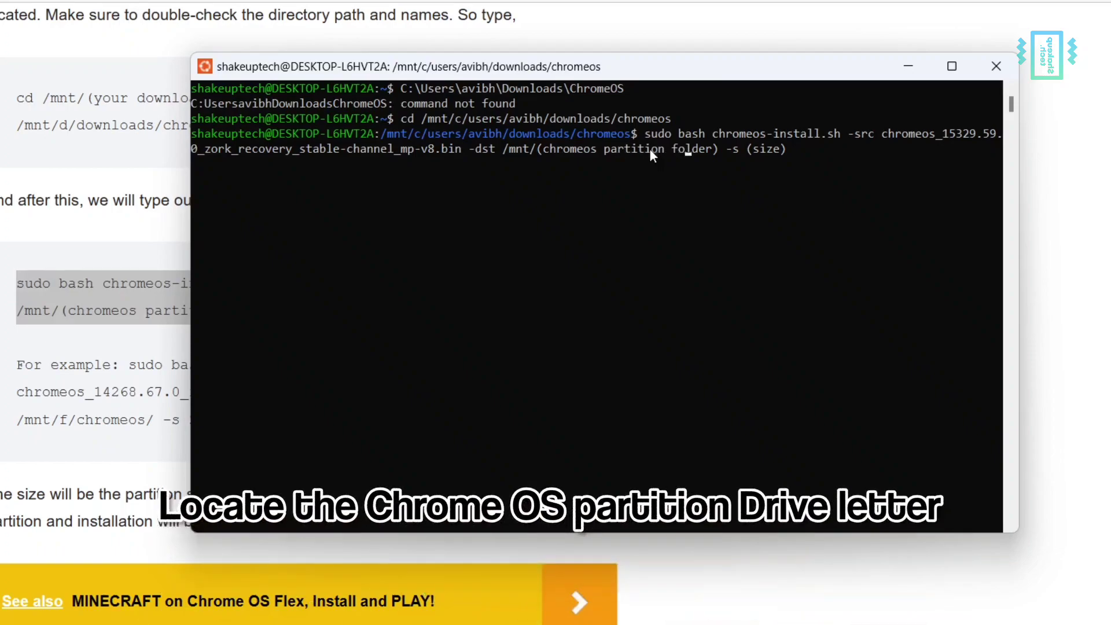
key("Right")
key("Right")
key("Right")
key("Right")
key("Right")
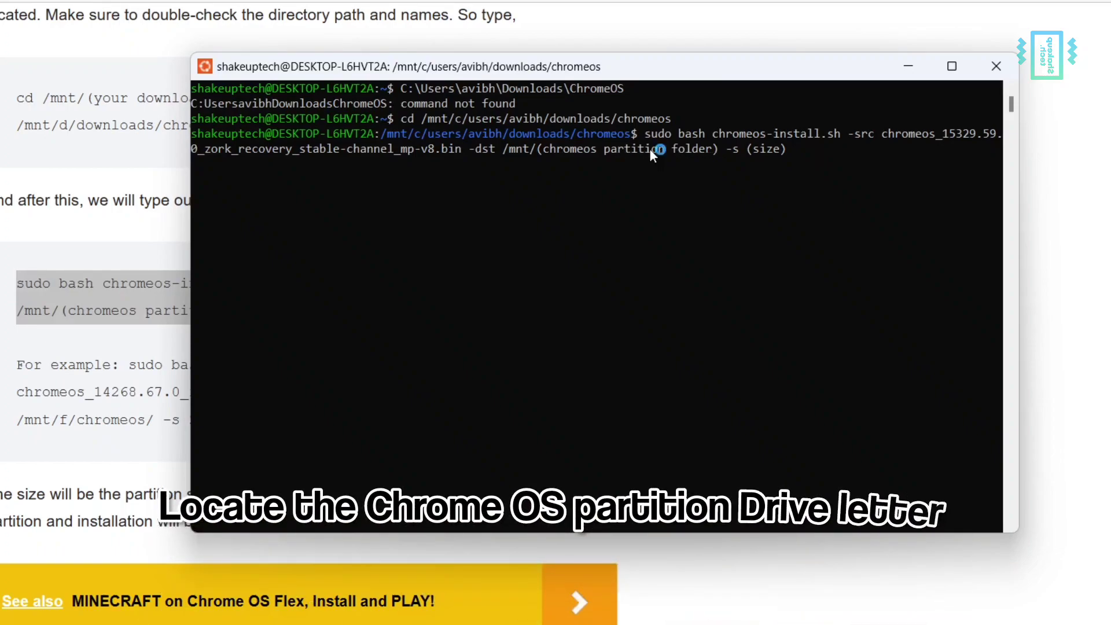
key("BackSpace")
key("BackSpace")
key("BackSpace")
key("BackSpace")
key("BackSpace")
key("BackSpace")
key("BackSpace")
key("BackSpace")
key("BackSpace")
key("BackSpace")
key("BackSpace")
key("BackSpace")
key("BackSpace")
key("BackSpace")
key("BackSpace")
key("BackSpace")
key("BackSpace")
key("BackSpace")
key("BackSpace")
key("BackSpace")
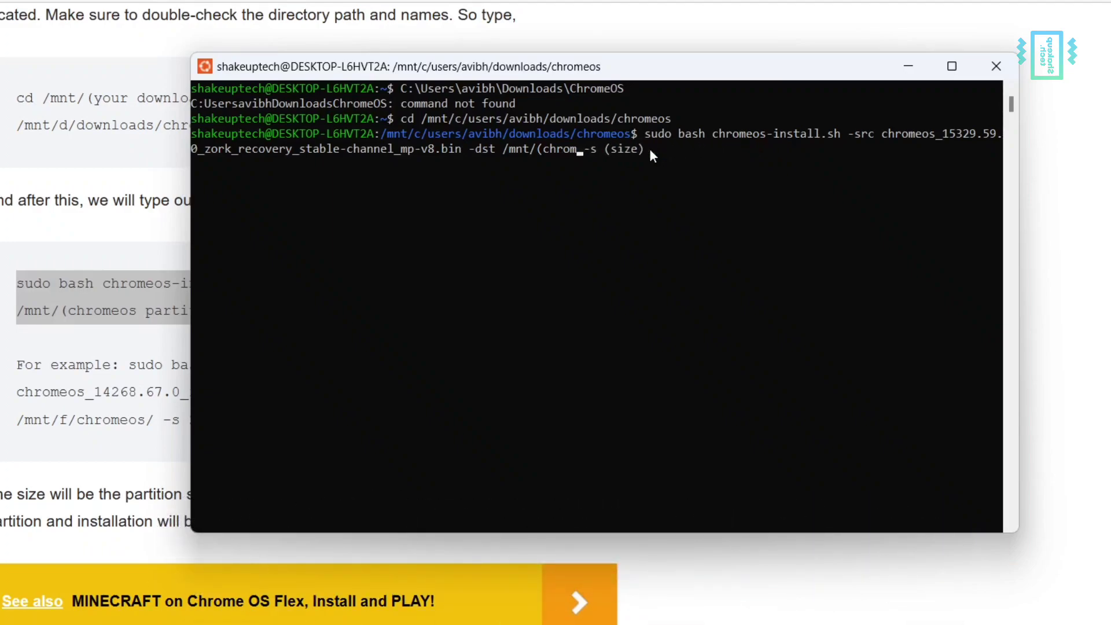
key("BackSpace")
key("BackSpace")
key("BackSpace")
key("BackSpace")
key("BackSpace")
key("BackSpace")
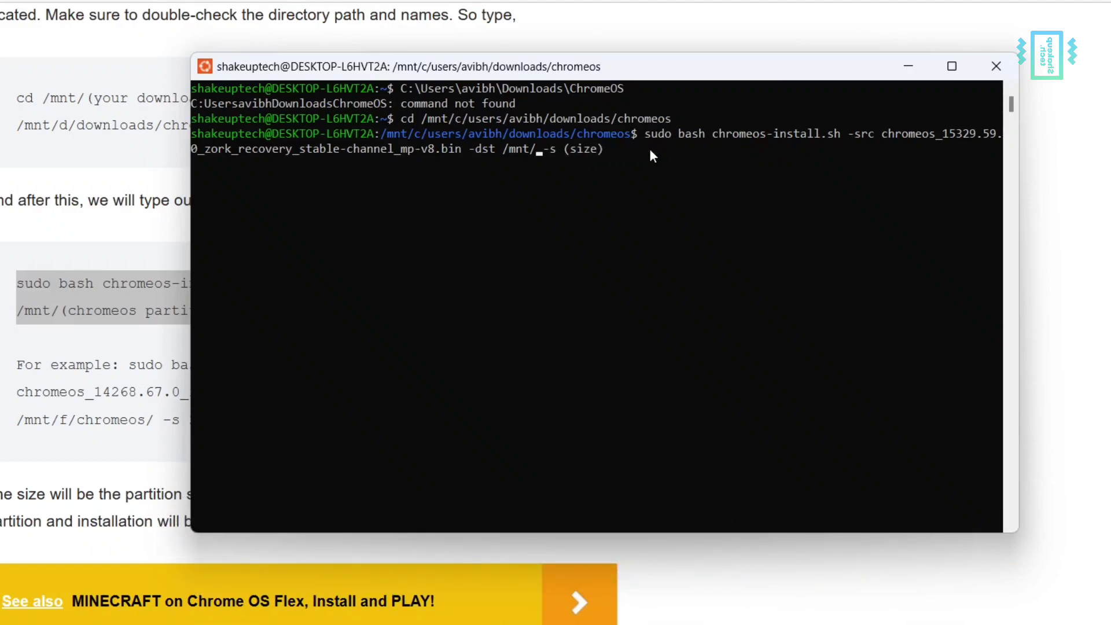
- Create a folder named brunch on the ChromeOS (H:) drive and return to the Ubuntu terminal
key("alt+Tab")
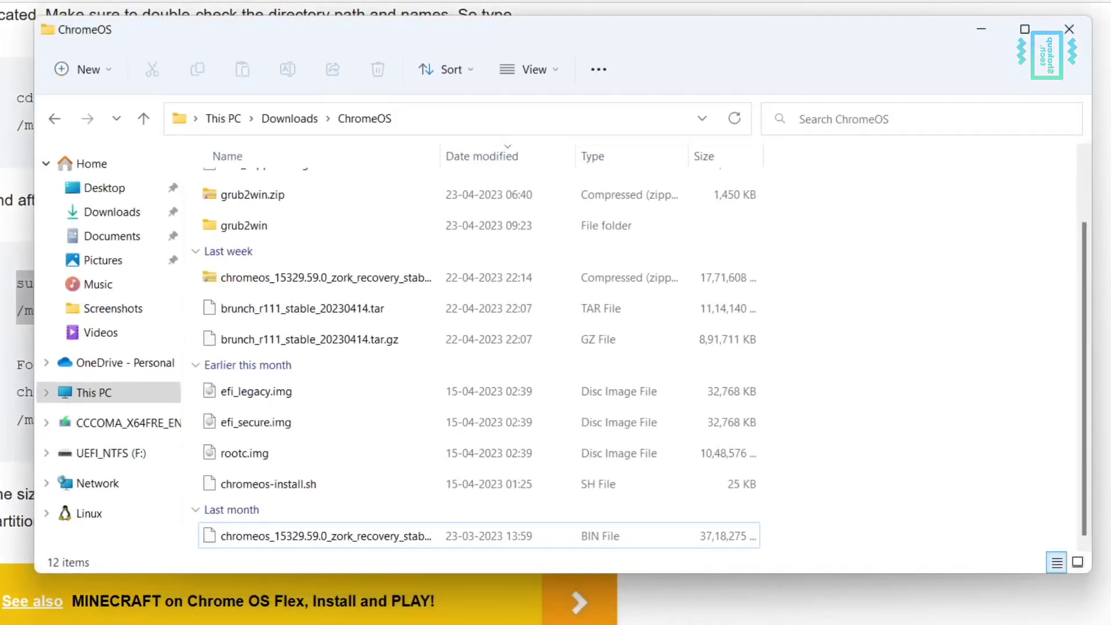
left_click(137, 398)
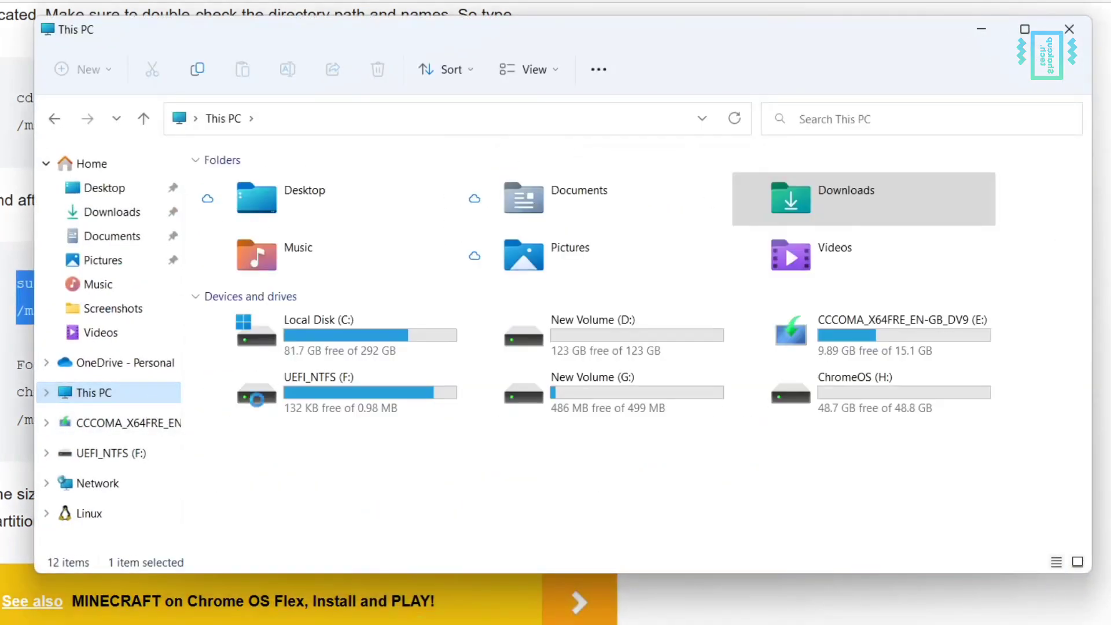
left_click(593, 478)
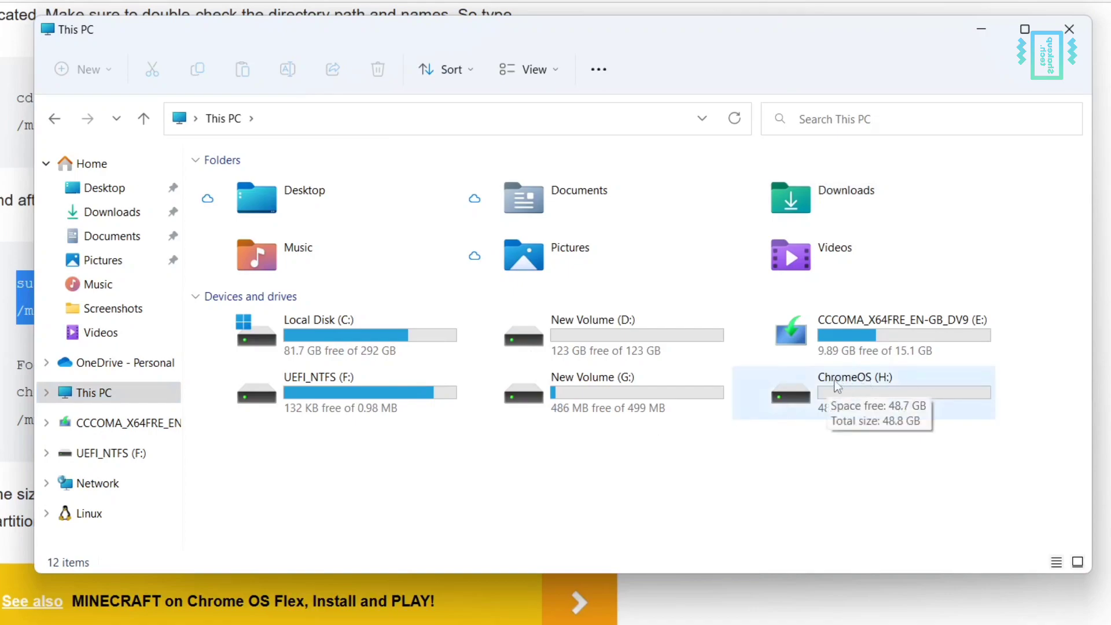
double_click(871, 396)
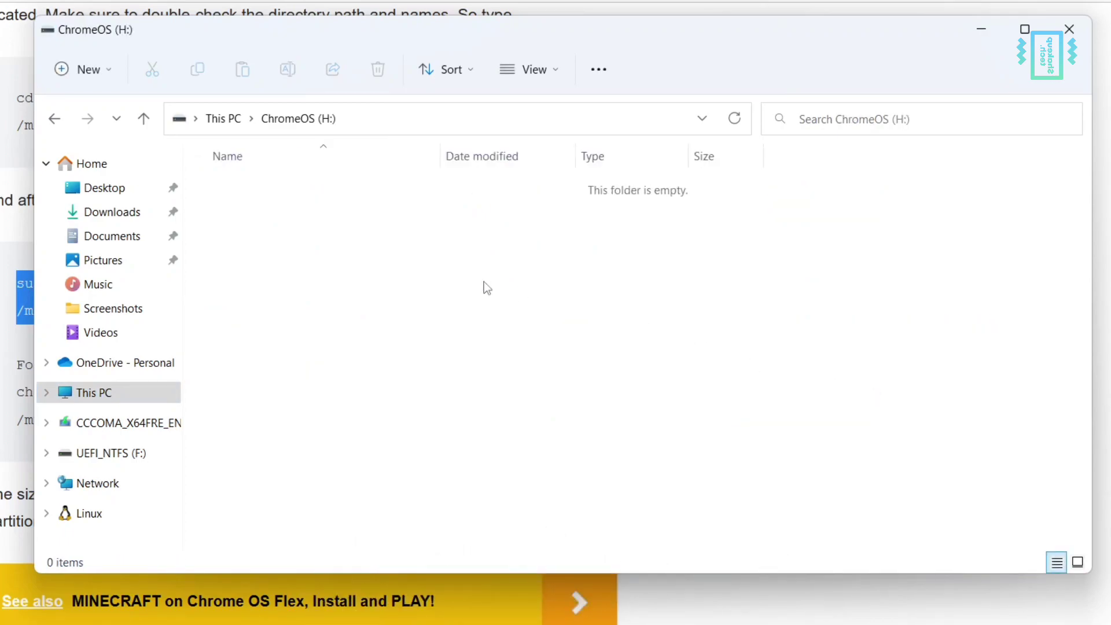
key("ctrl+shift+n")
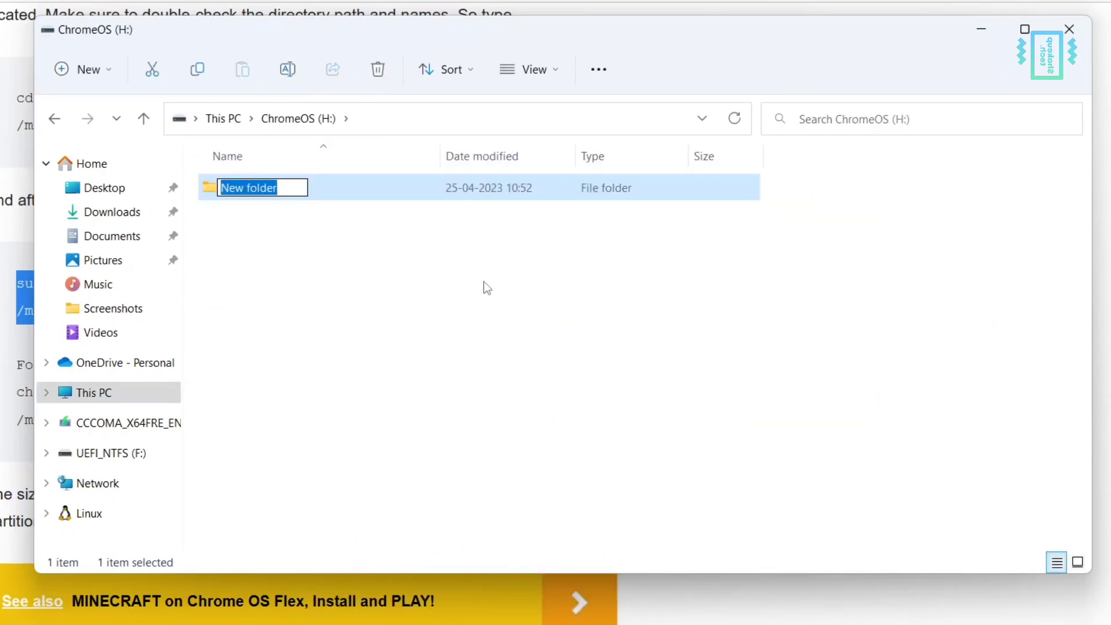
type("brunch")
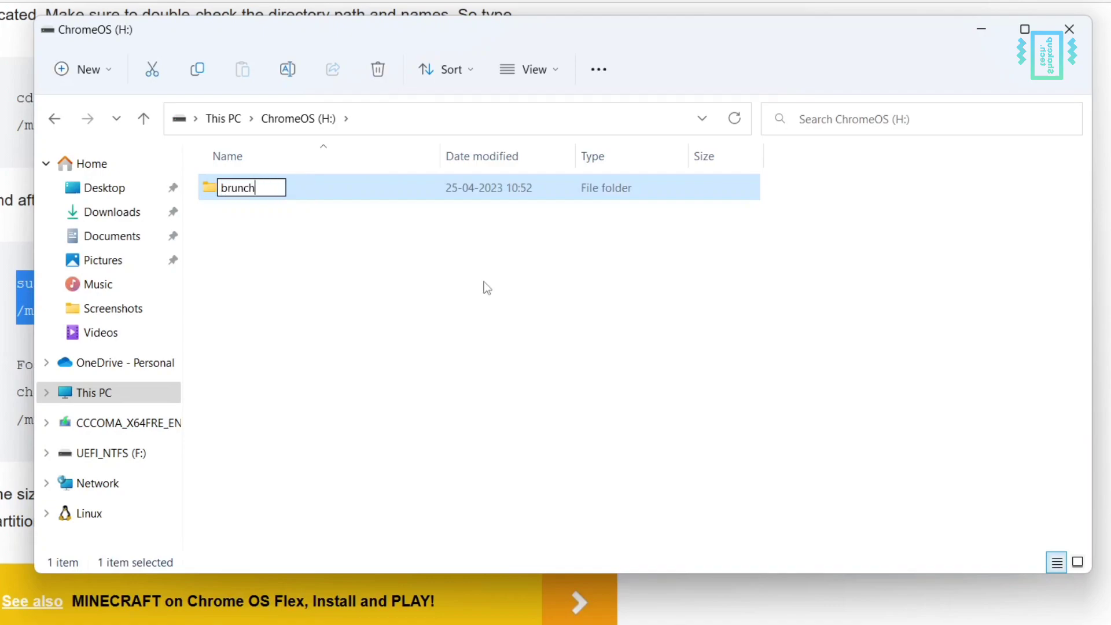
key("Return")
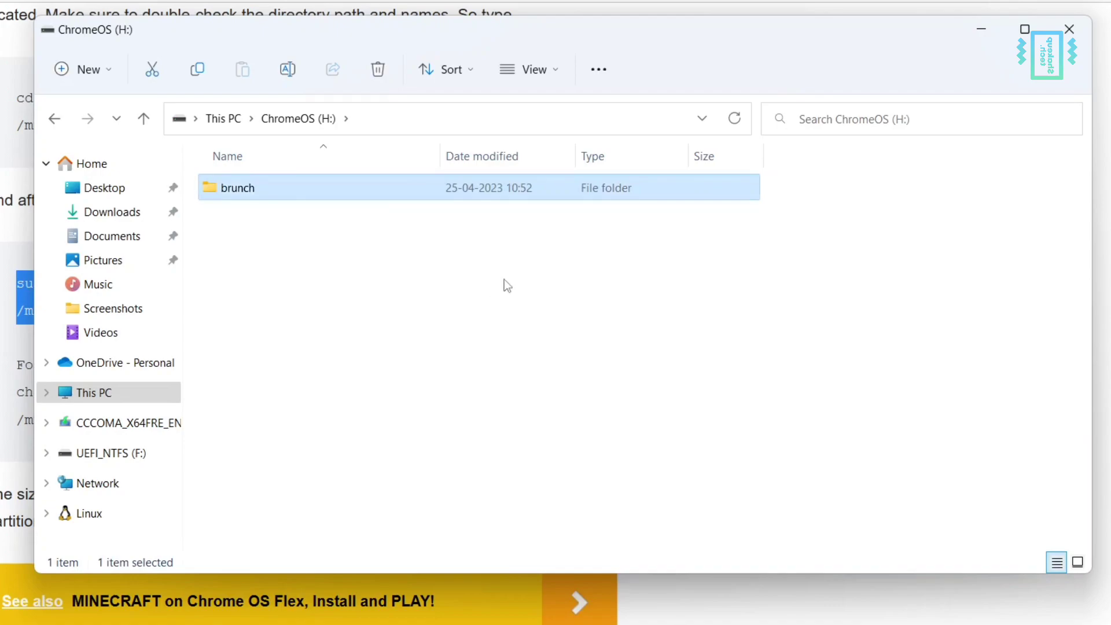
left_click(967, 31)
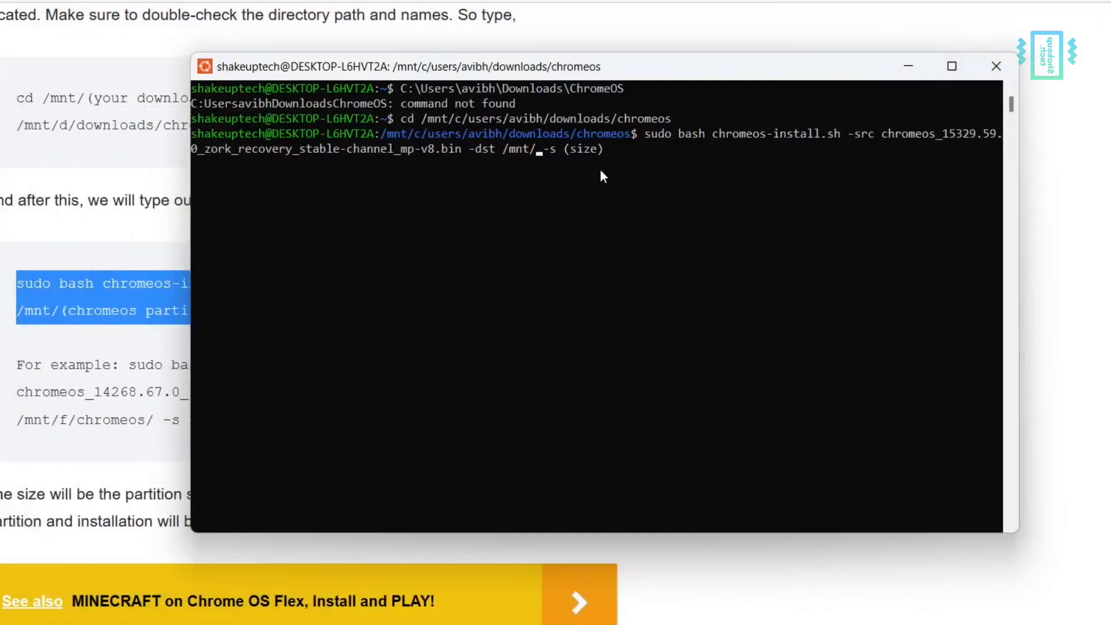
- Complete the install command's destination path as /mnt/h/brunch/chromeos.img
type("h/brun")
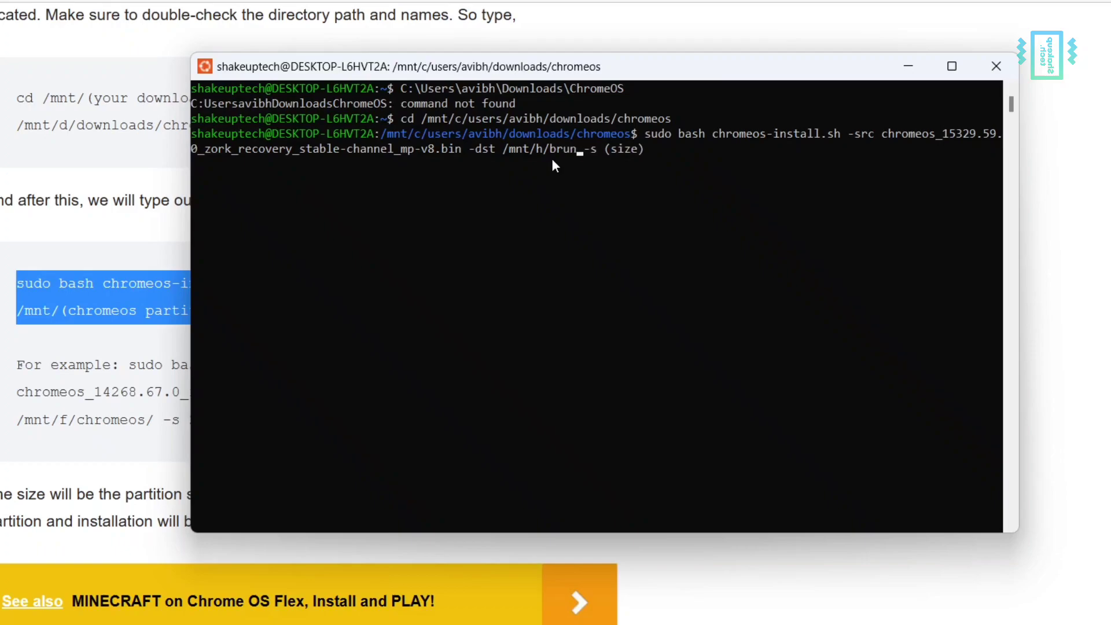
type("ch/ch")
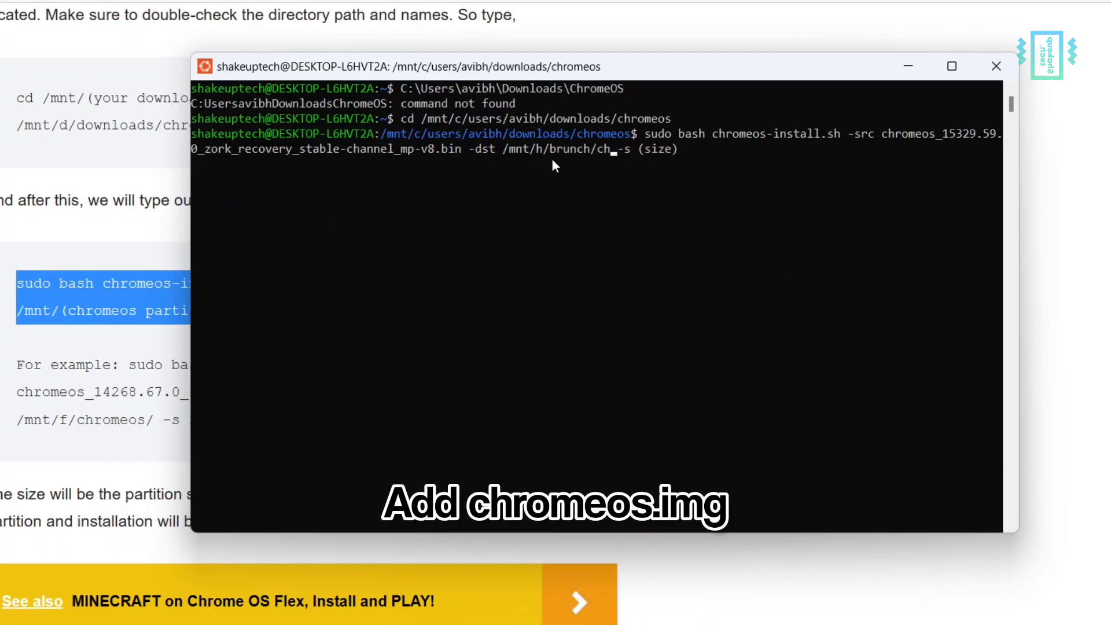
type("romeos")
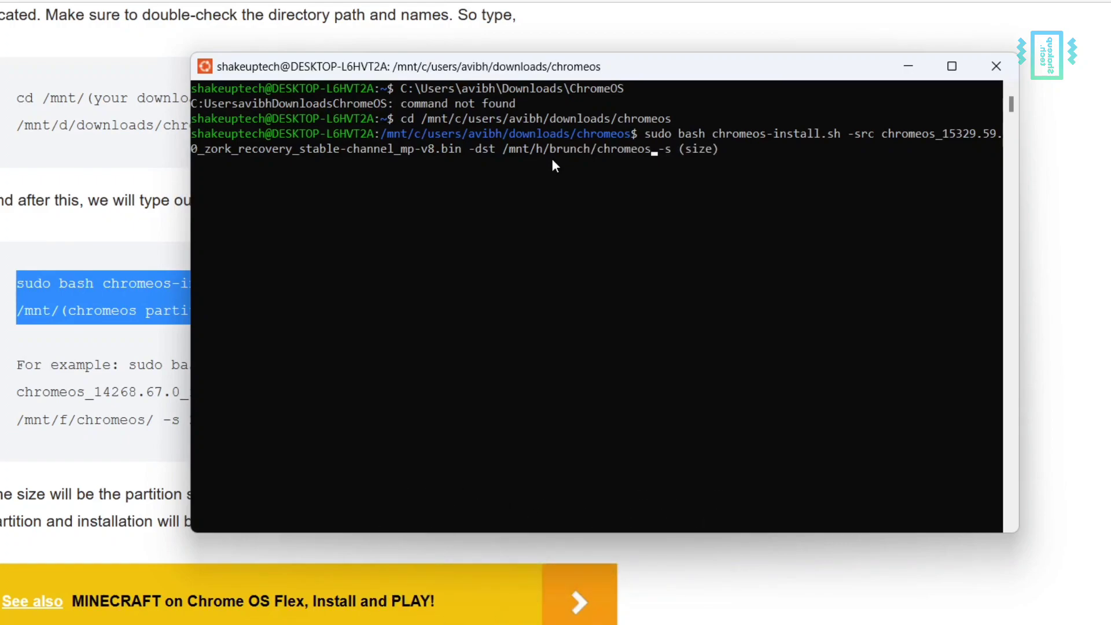
type(".img")
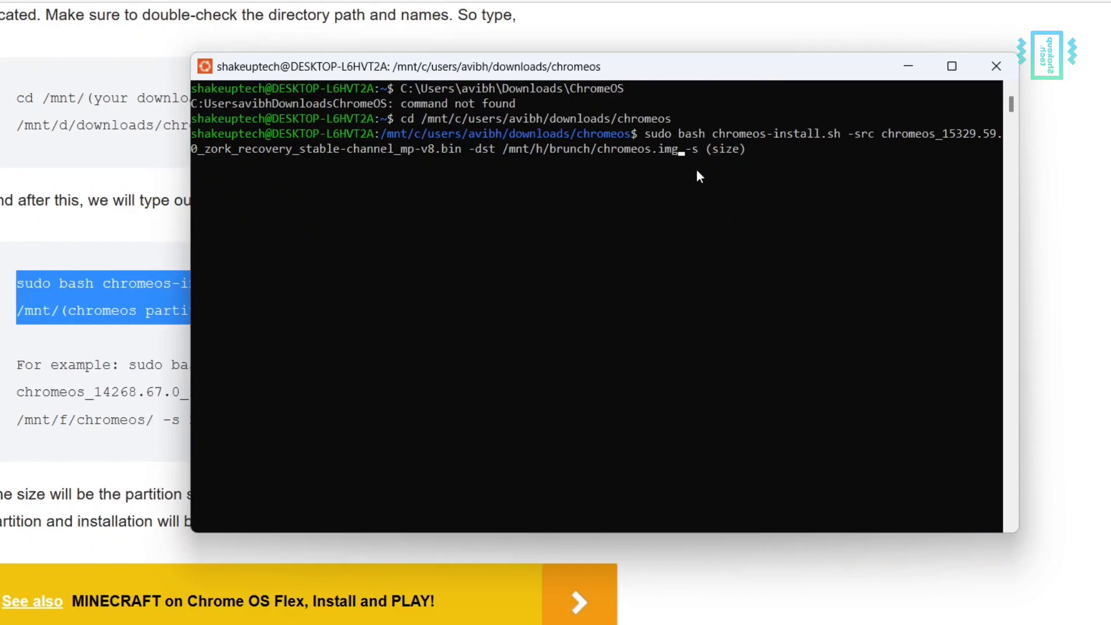
- Replace the (size) placeholder after -s with 45, checking the ChromeOS (H:) drive's capacity in File Explorer
key("Right")
key("Right")
key("Right")
key("Right")
key("Right")
key("BackSpace")
key("BackSpace")
key("BackSpace")
key("BackSpace")
key("BackSpace")
key("BackSpace")
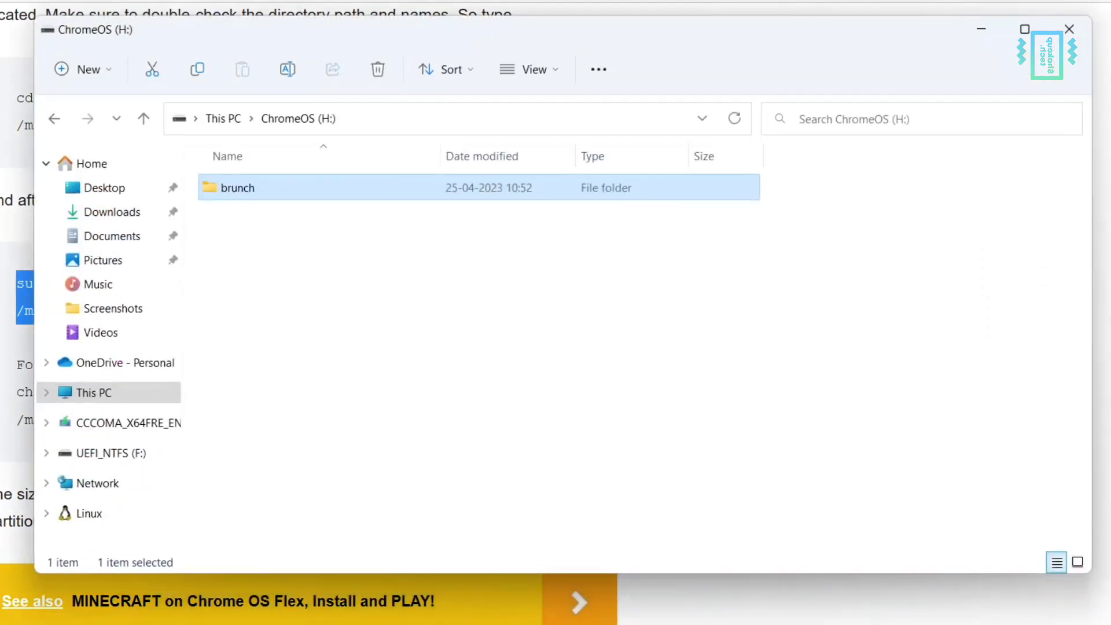
left_click(239, 115)
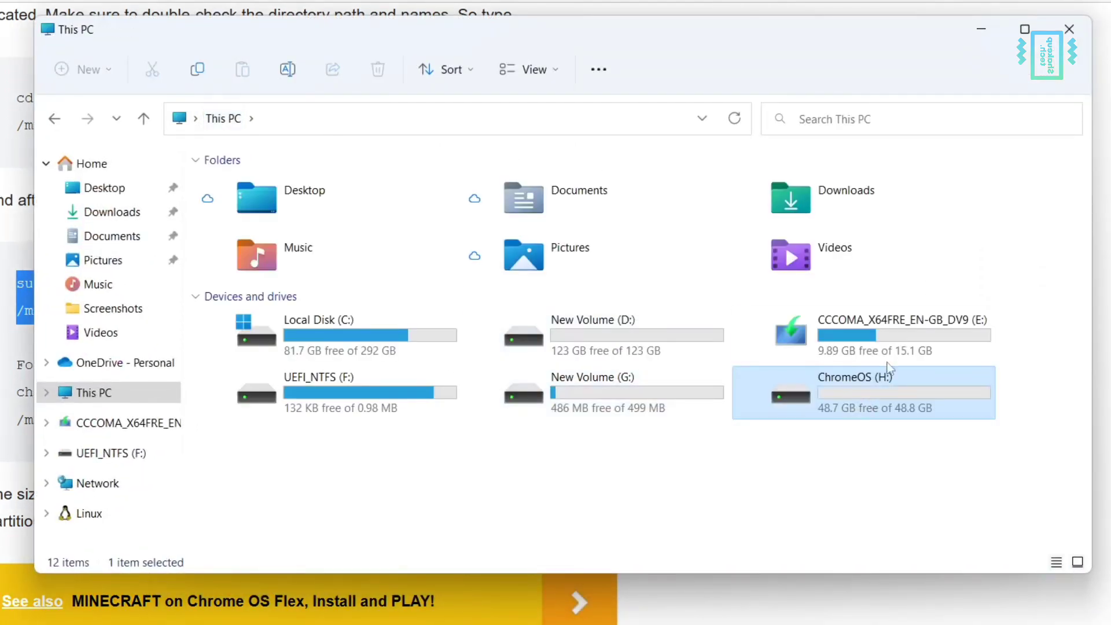
left_click(980, 29)
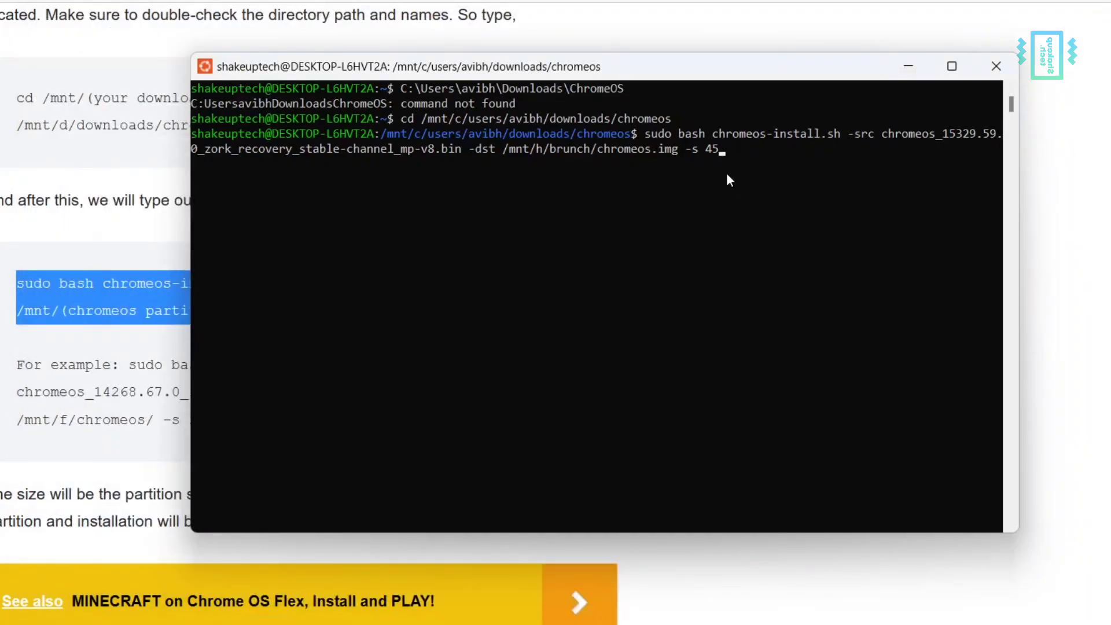
- Run the chromeos-install.sh command and enter the sudo password
key("Return")
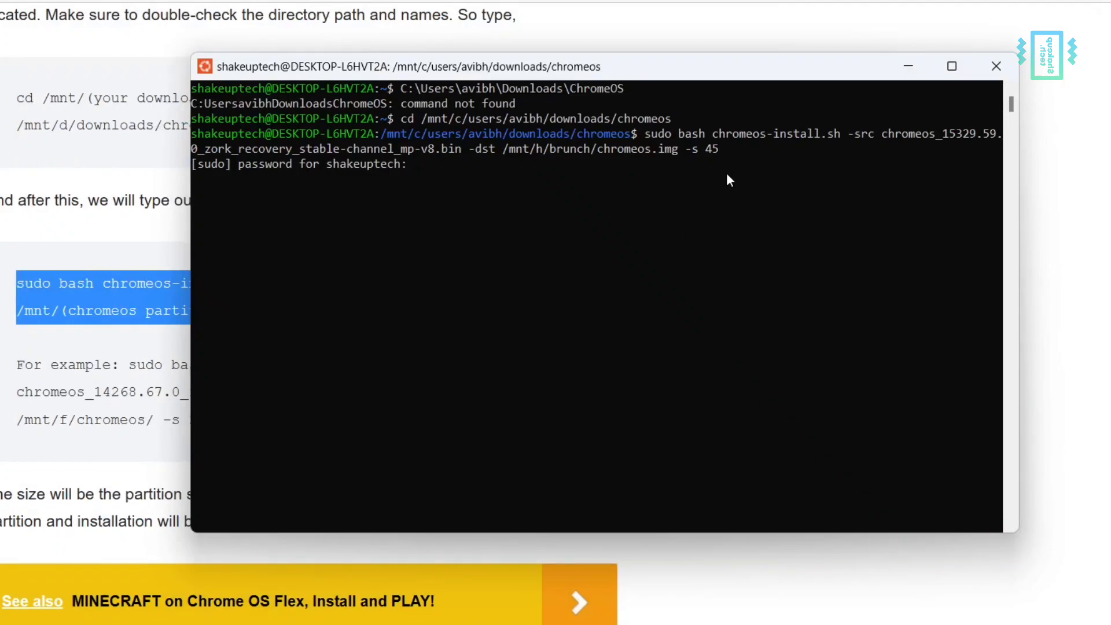
key("Return")
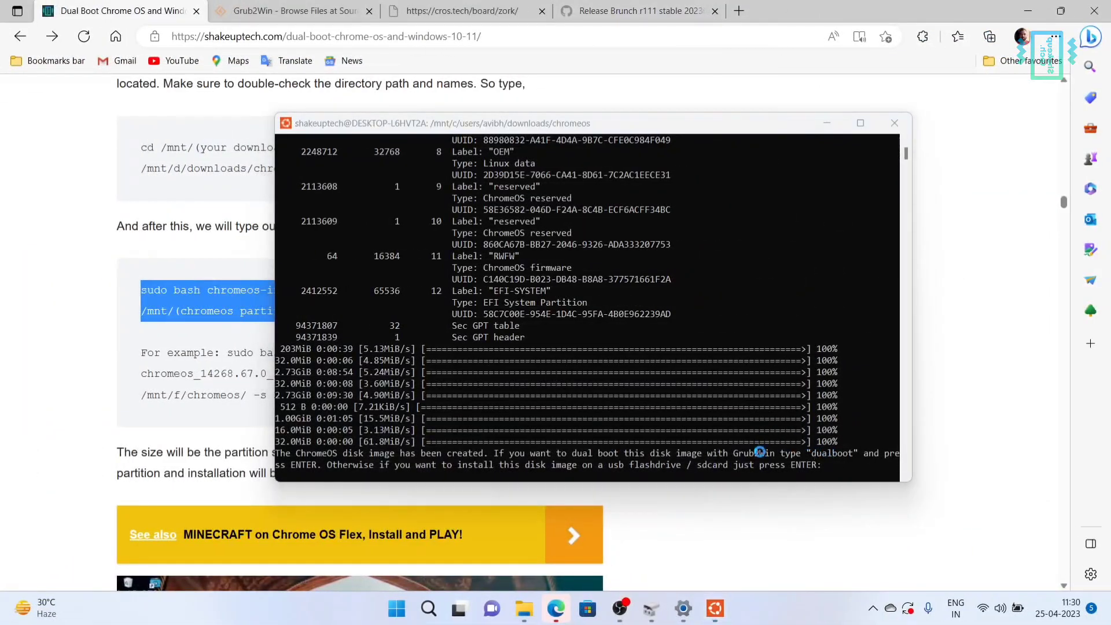
- Answer the installer's prompt with dualboot to generate the Grub2Win boot configuration
left_click(832, 456)
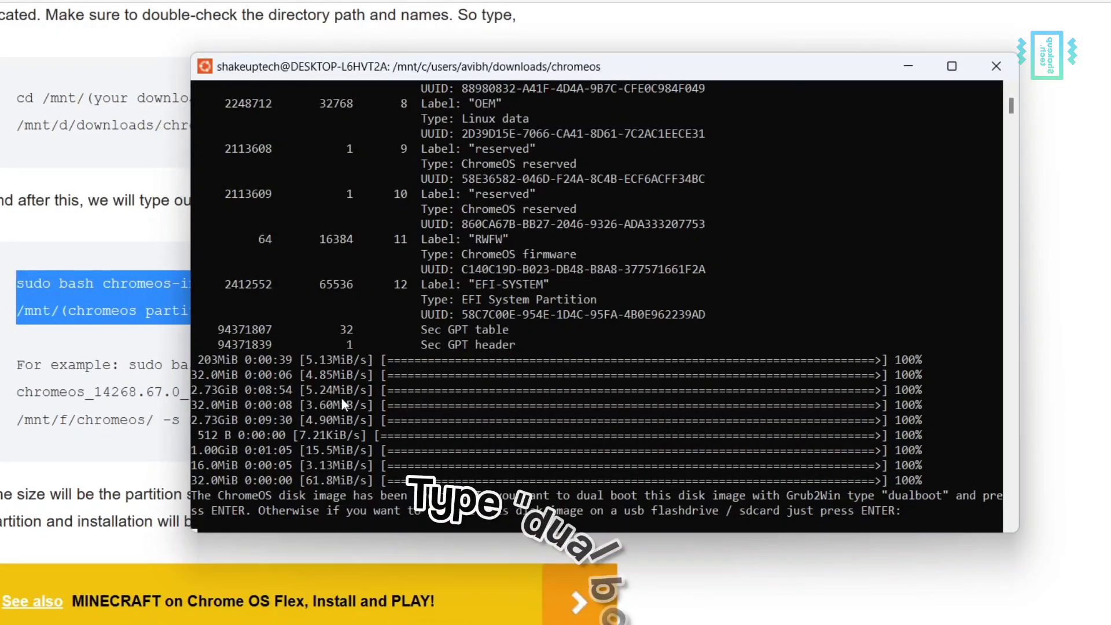
type("du")
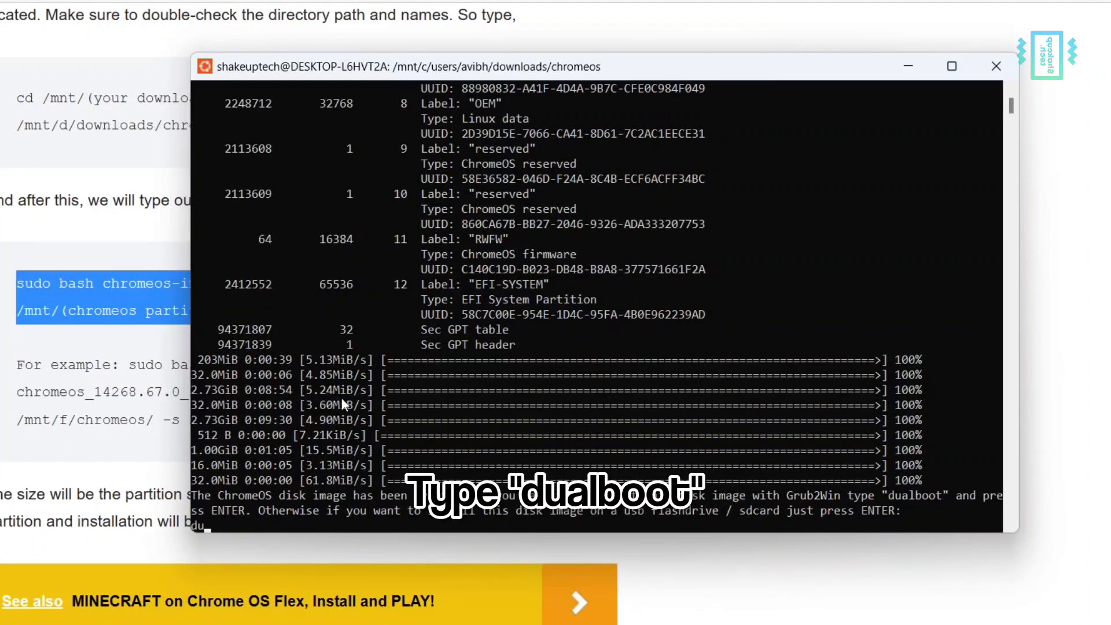
type("alboo")
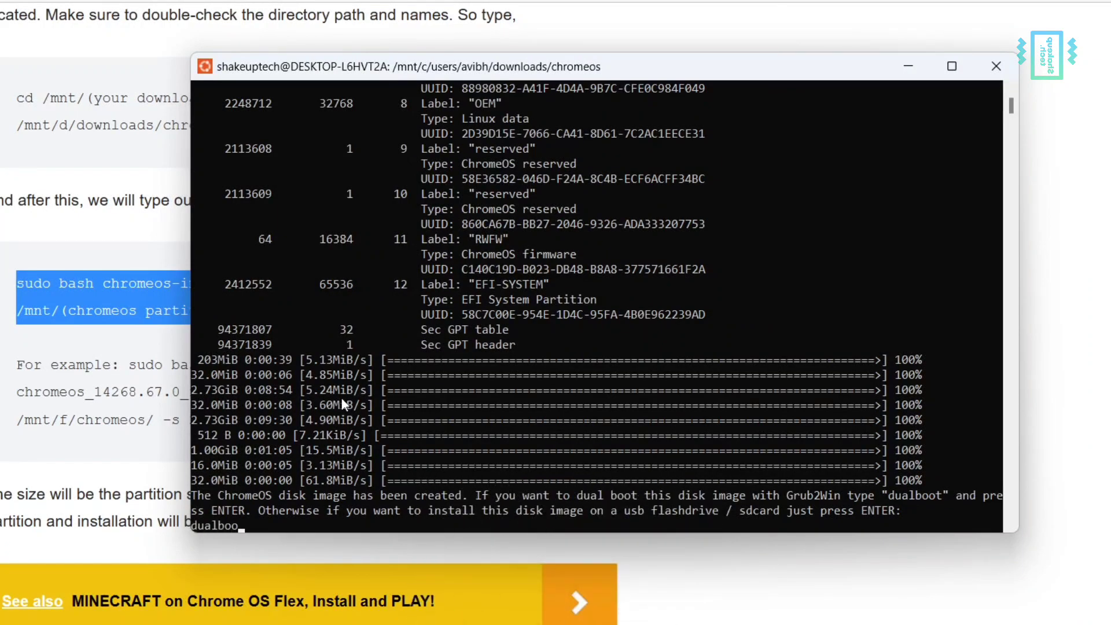
type("t")
key("Return")
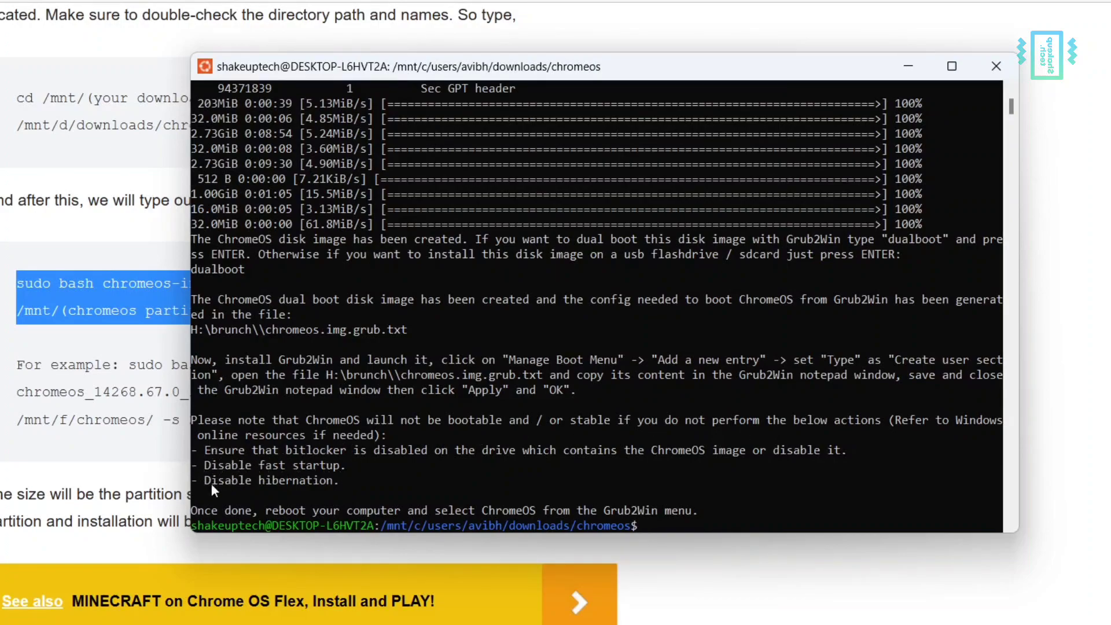
left_click_drag(321, 481, 202, 465)
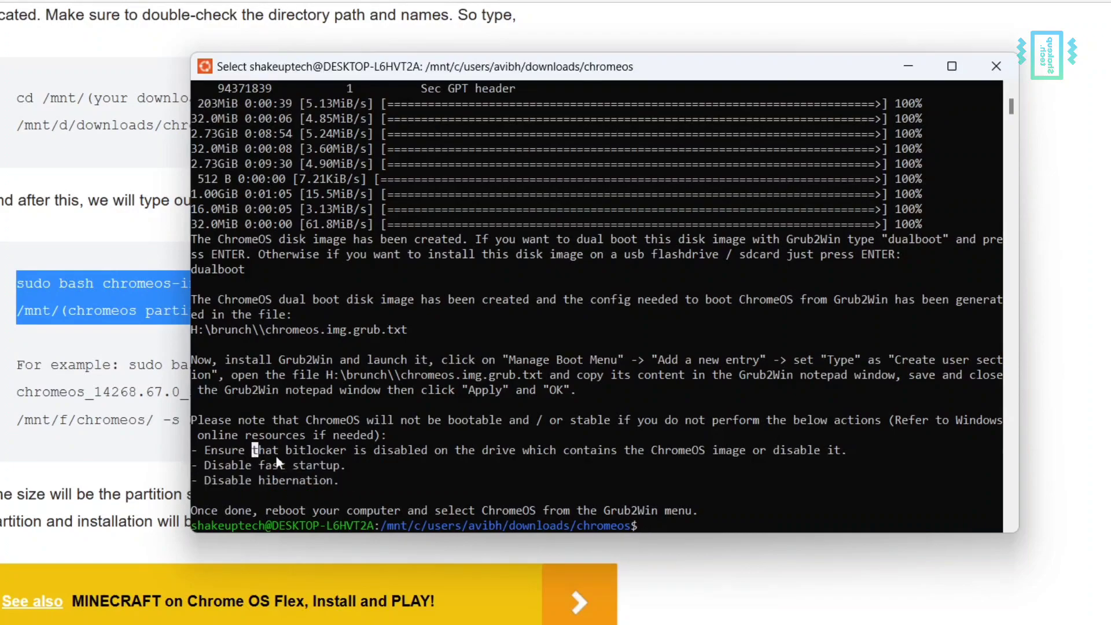
scroll(381, 456, "up", 1)
scroll(380, 457, "up", 3)
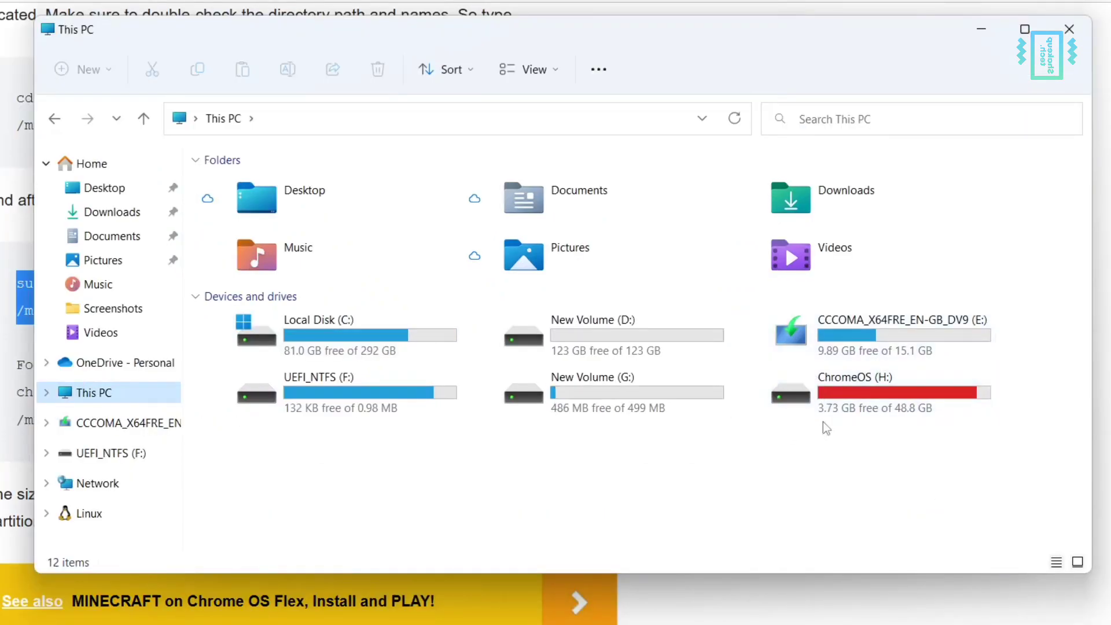
- Open chromeos.img.grub.txt from the brunch folder on ChromeOS (H:), select all of its text, and minimize the file
left_click(793, 380)
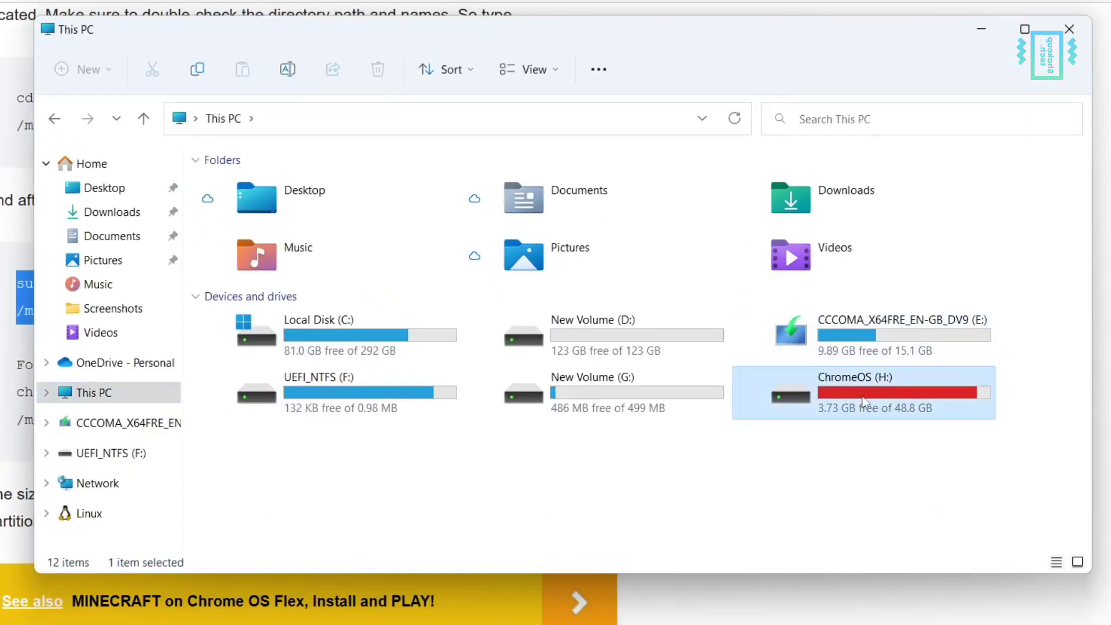
double_click(864, 401)
left_click(297, 188)
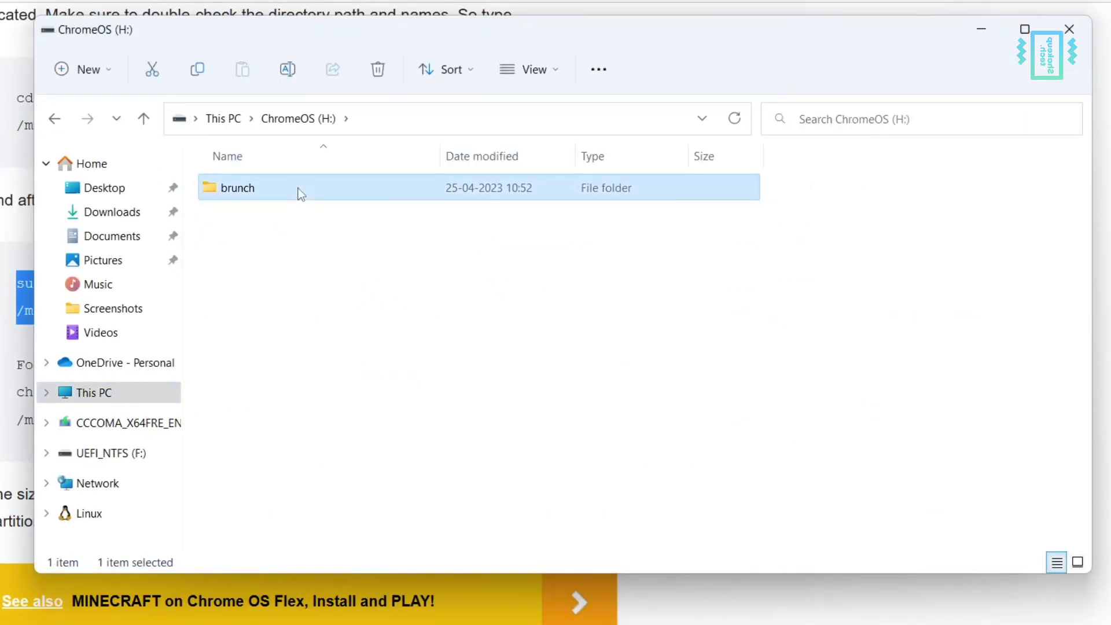
double_click(297, 189)
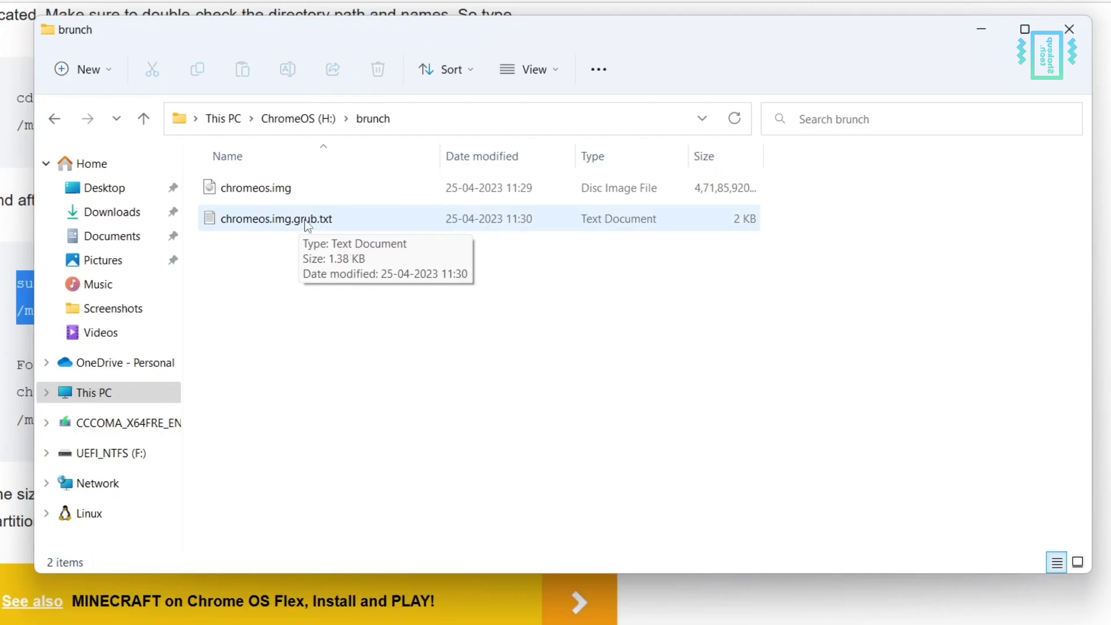
double_click(307, 223)
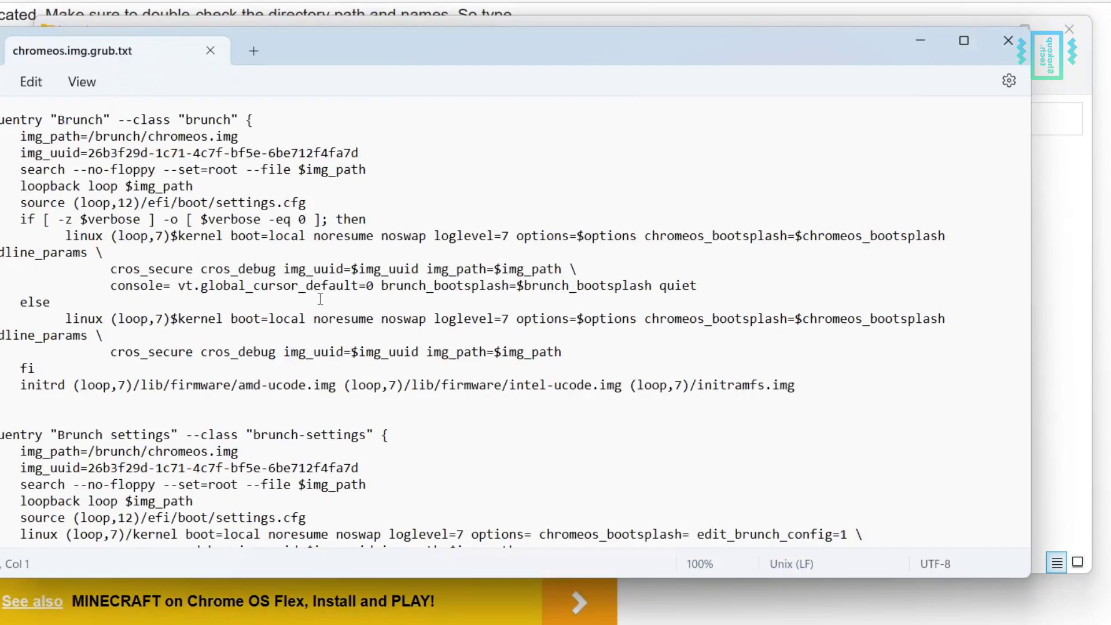
key("ctrl+a")
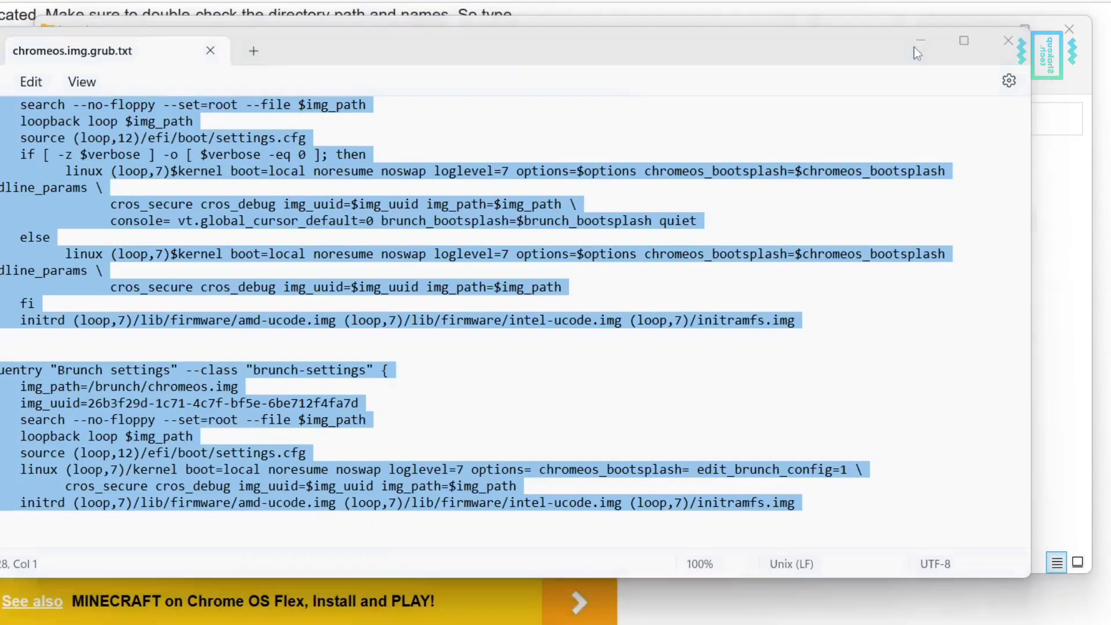
left_click(915, 46)
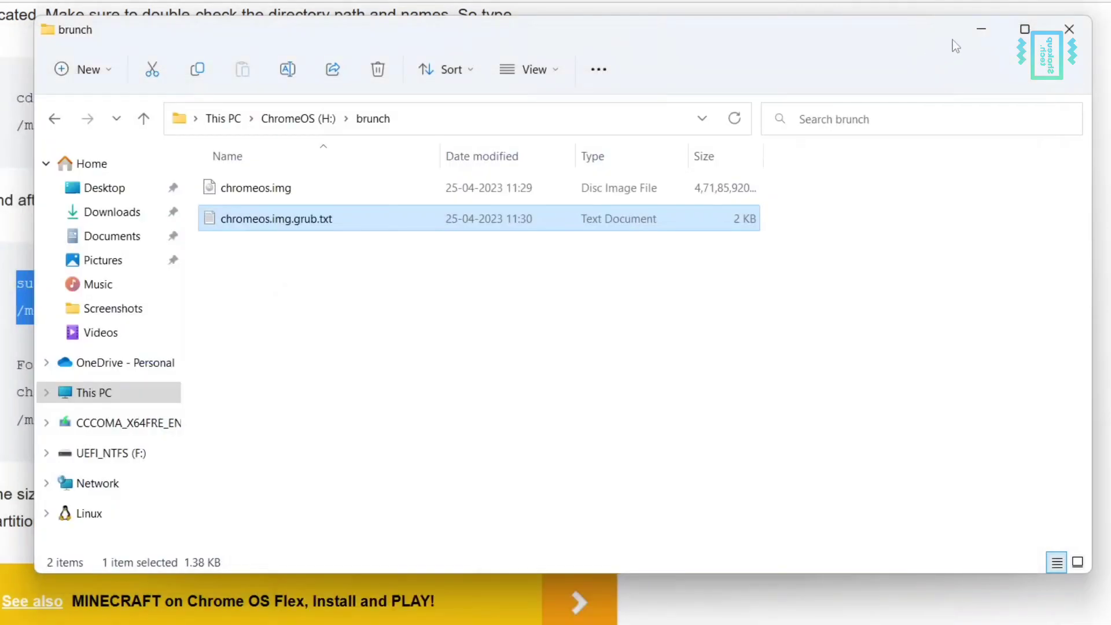
- Launch setup.exe from the grub2win folder in Downloads > ChromeOS and allow it to run despite the SmartScreen warning
left_click(223, 118)
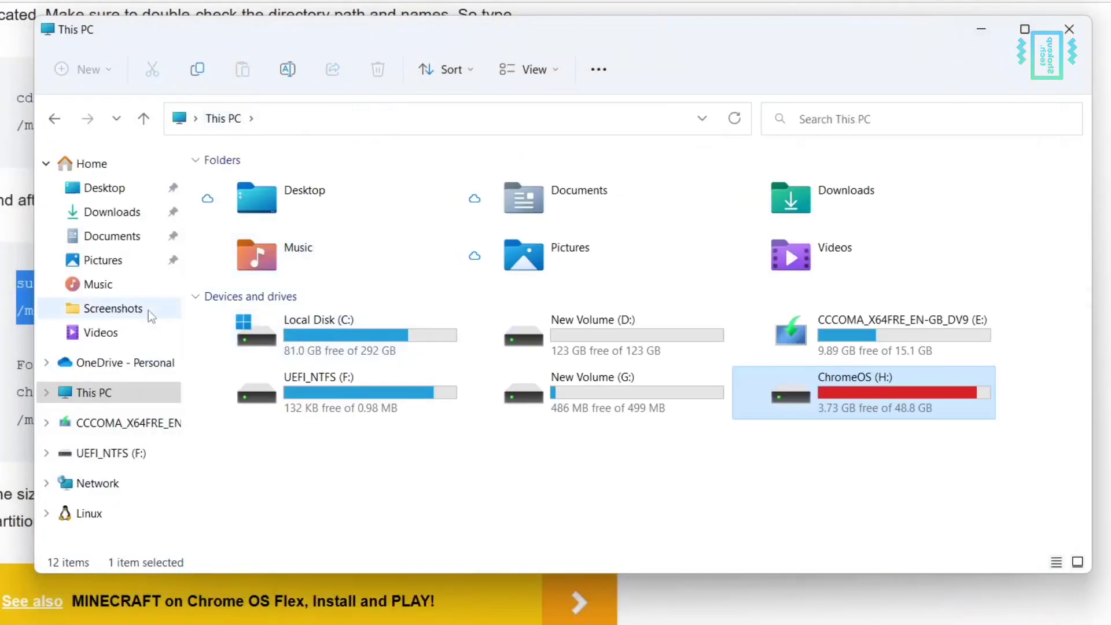
left_click(110, 213)
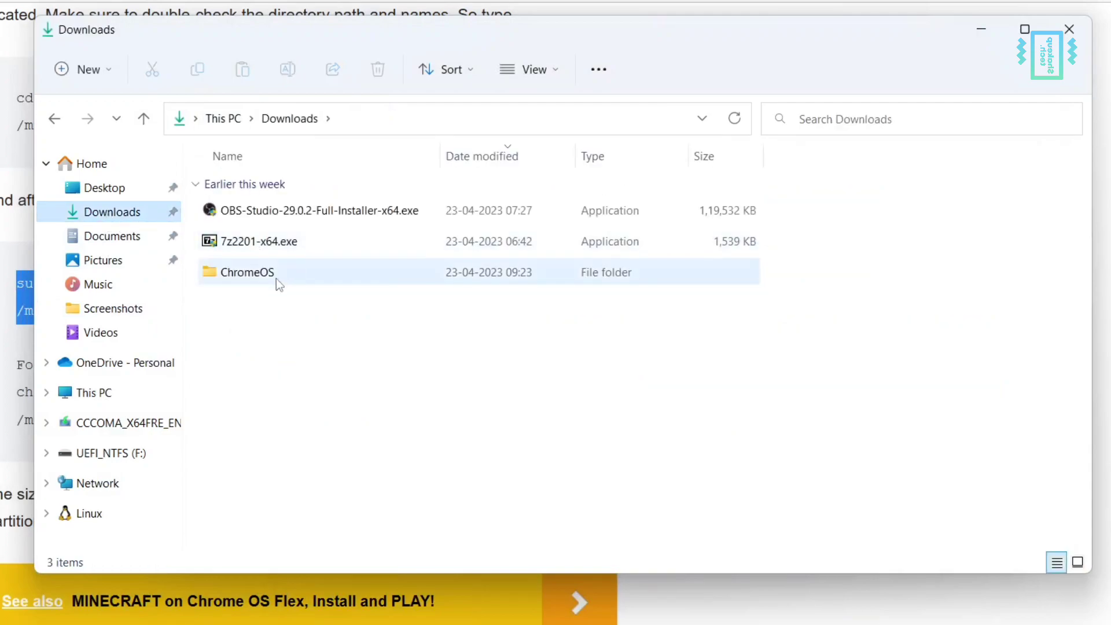
double_click(275, 278)
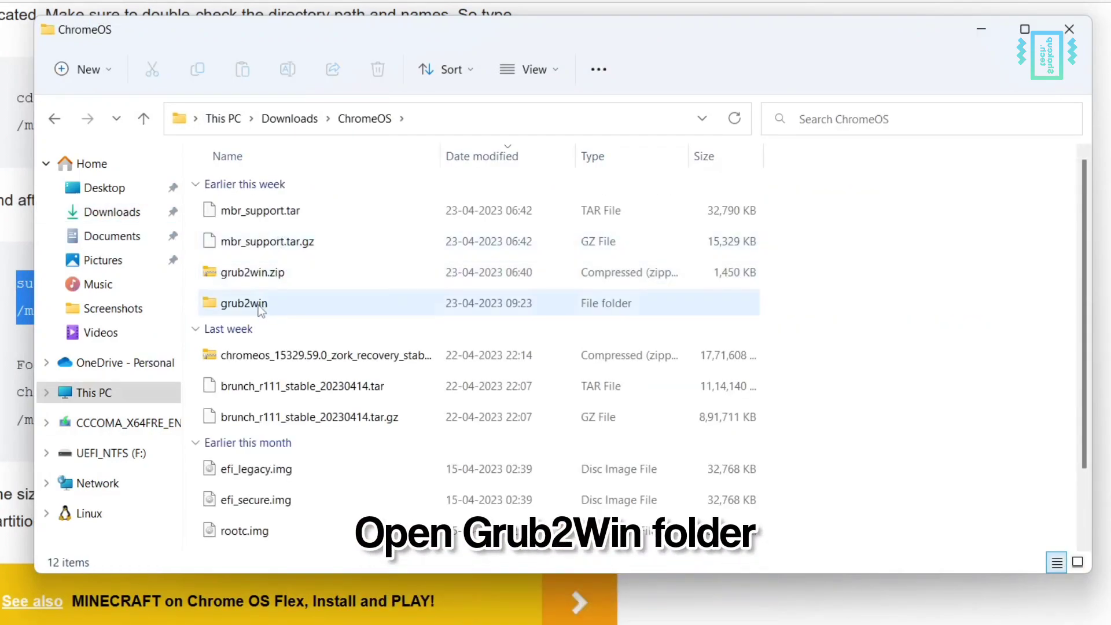
double_click(261, 307)
double_click(277, 210)
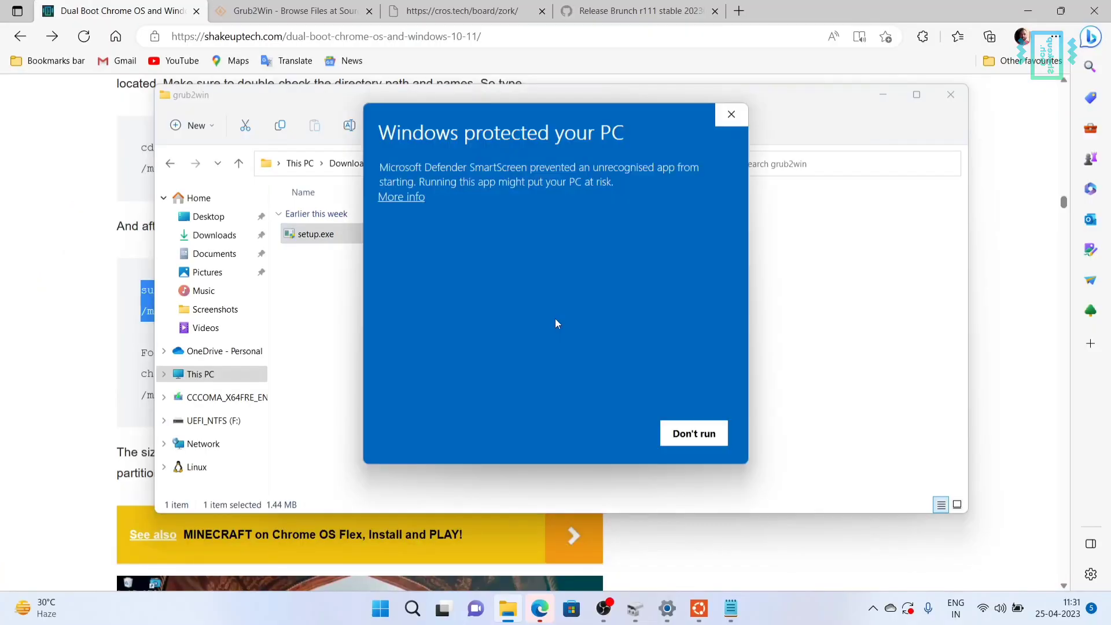
left_click(421, 201)
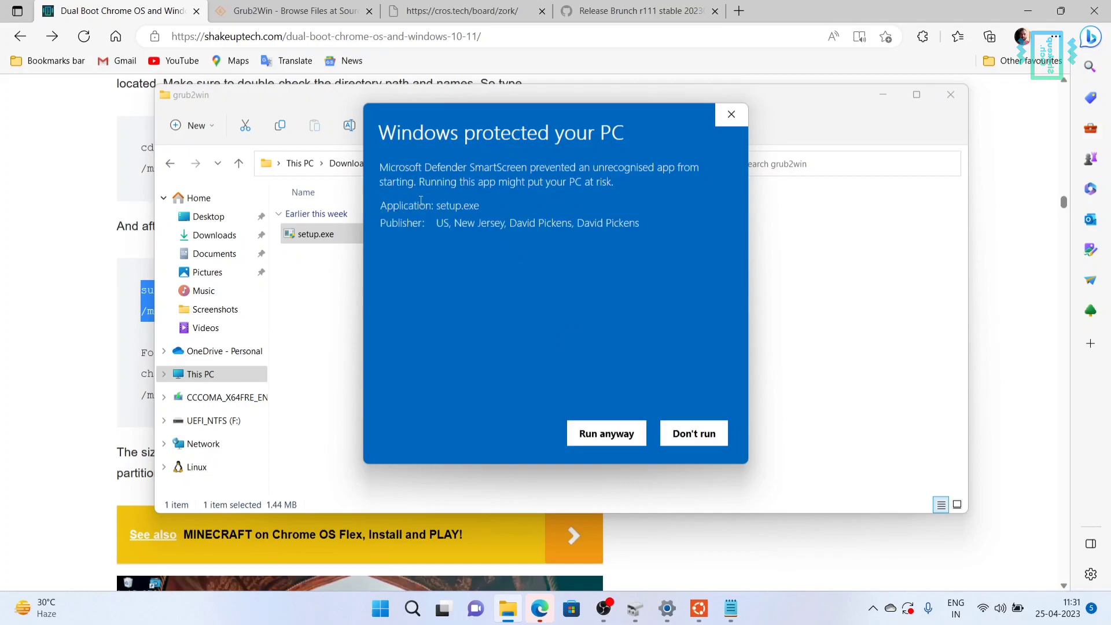
left_click(603, 433)
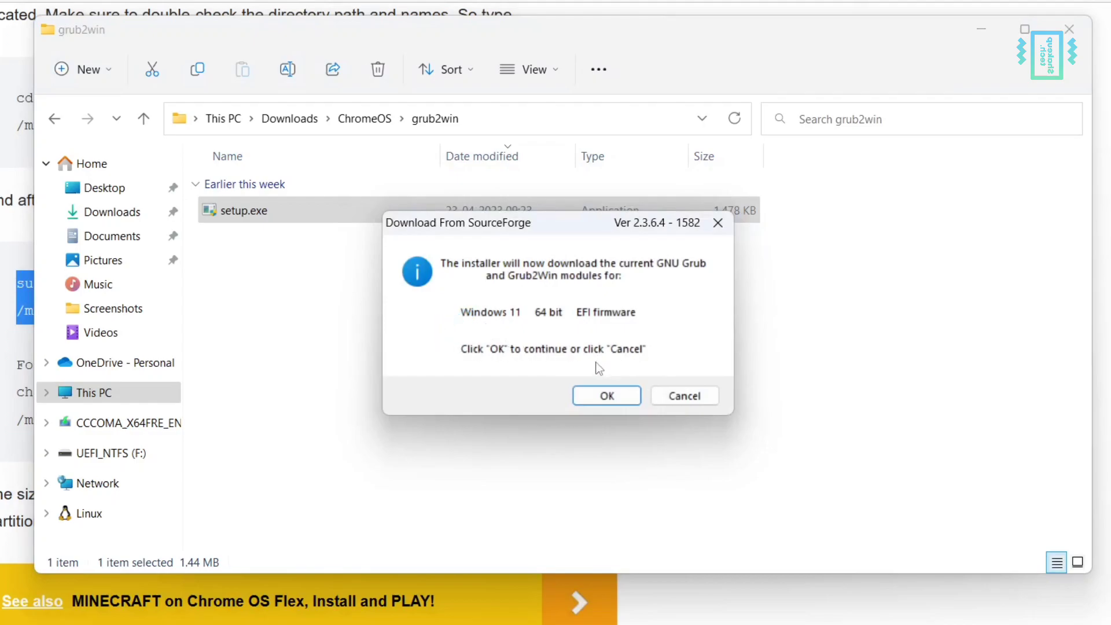
- Download the Grub2Win modules, install Grub2Win on drive C: with the default options, and close the setup program
left_click(607, 396)
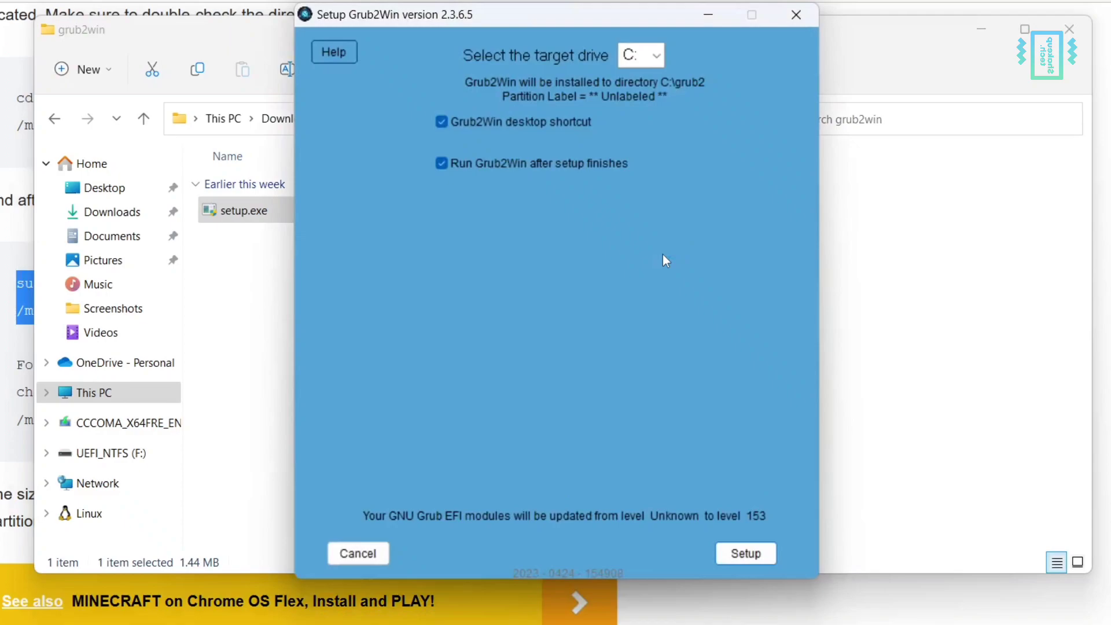
left_click(501, 177)
left_click(758, 551)
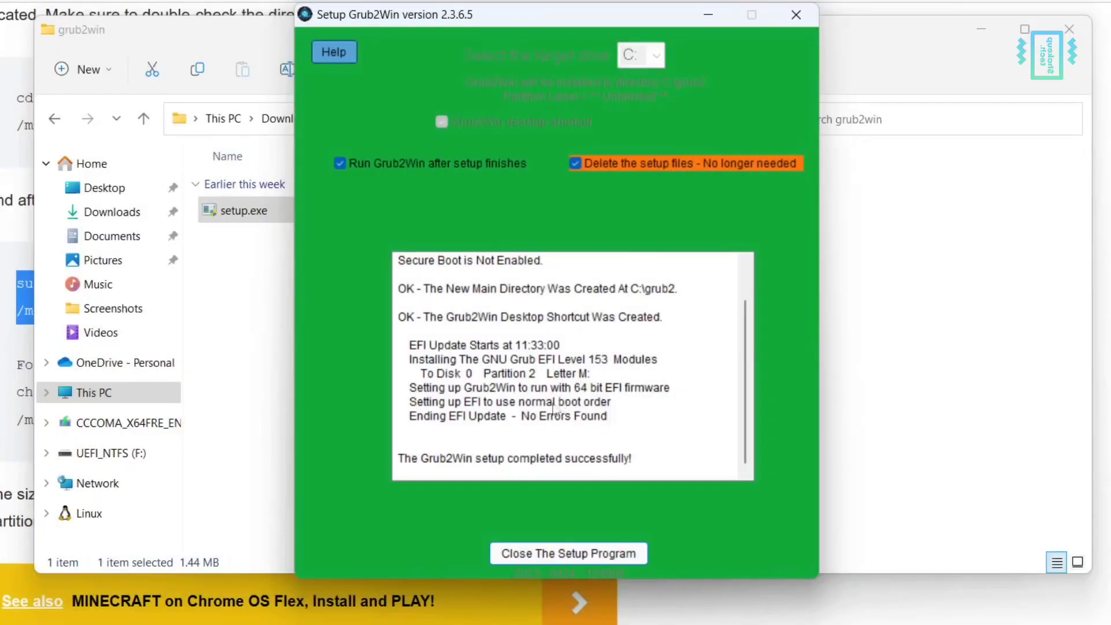
left_click(564, 554)
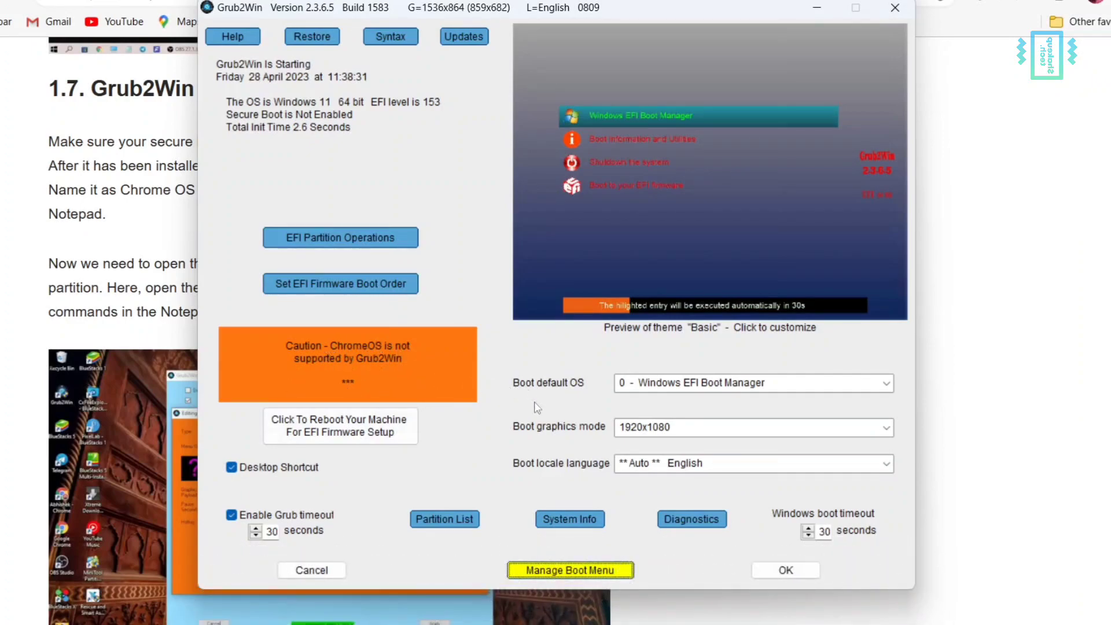
- Open Grub2Win's boot menu configuration and remove its existing user section
left_click(581, 570)
scroll(625, 457, "down", 2)
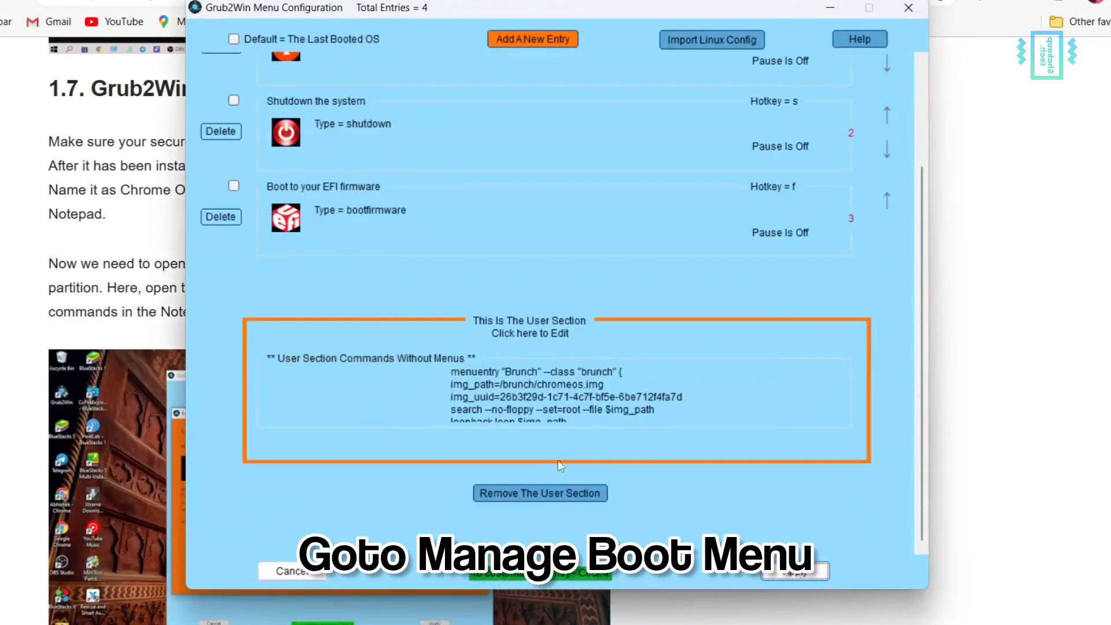
left_click(547, 495)
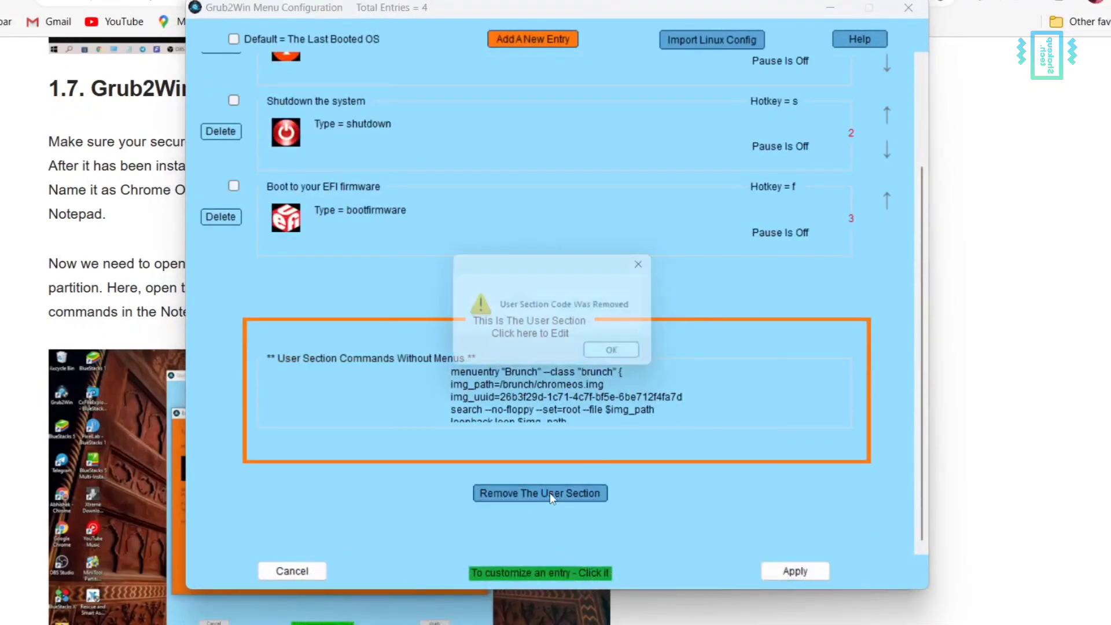
left_click(622, 356)
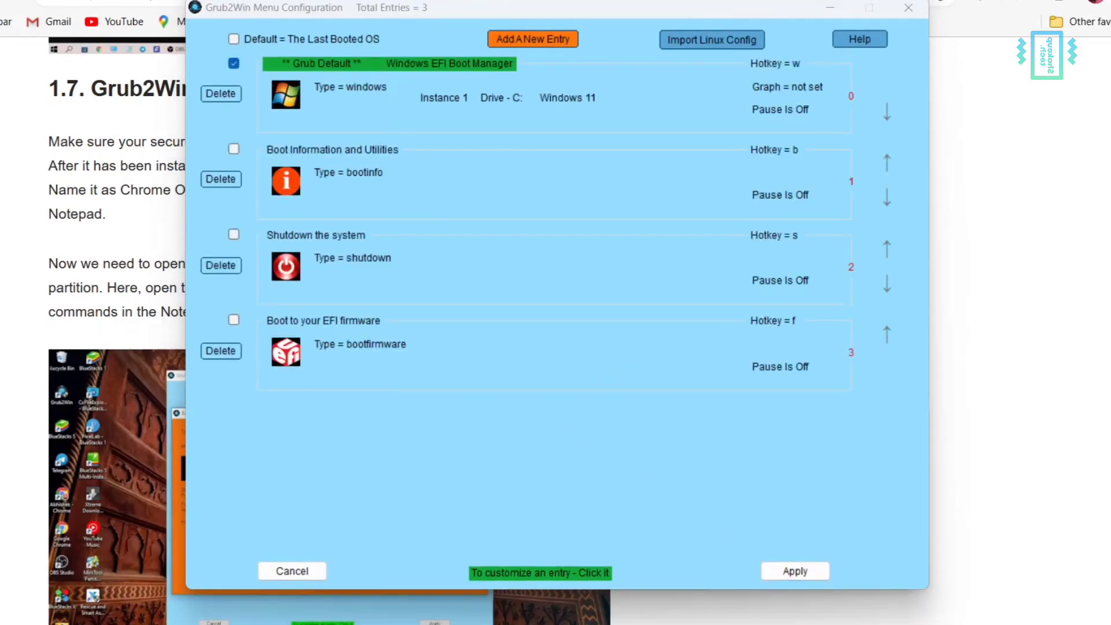
- Copy all the text of chromeos.img.grub.txt from the brunch folder on ChromeOS (H:) and minimize the file and folder windows
key("super+e")
double_click(349, 284)
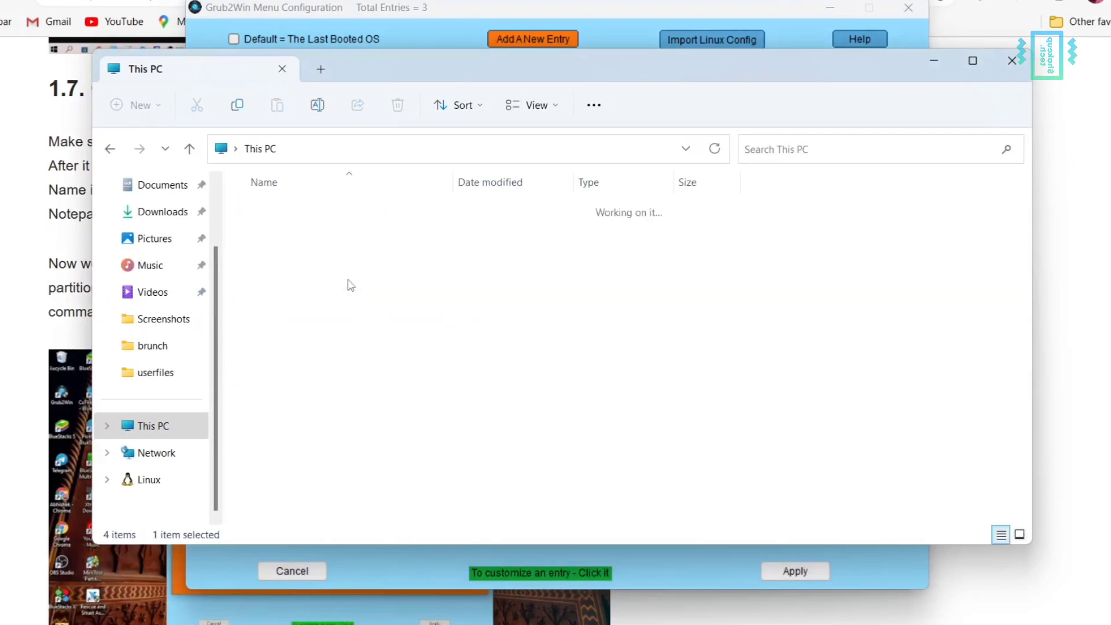
double_click(310, 220)
double_click(320, 239)
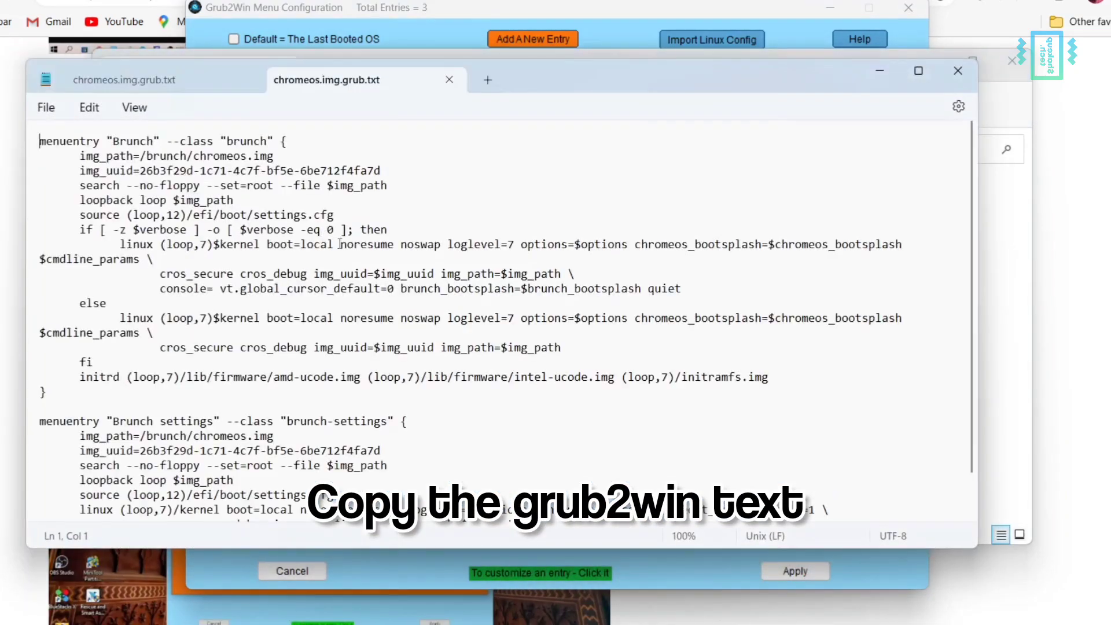
key("ctrl+a")
key("super+c")
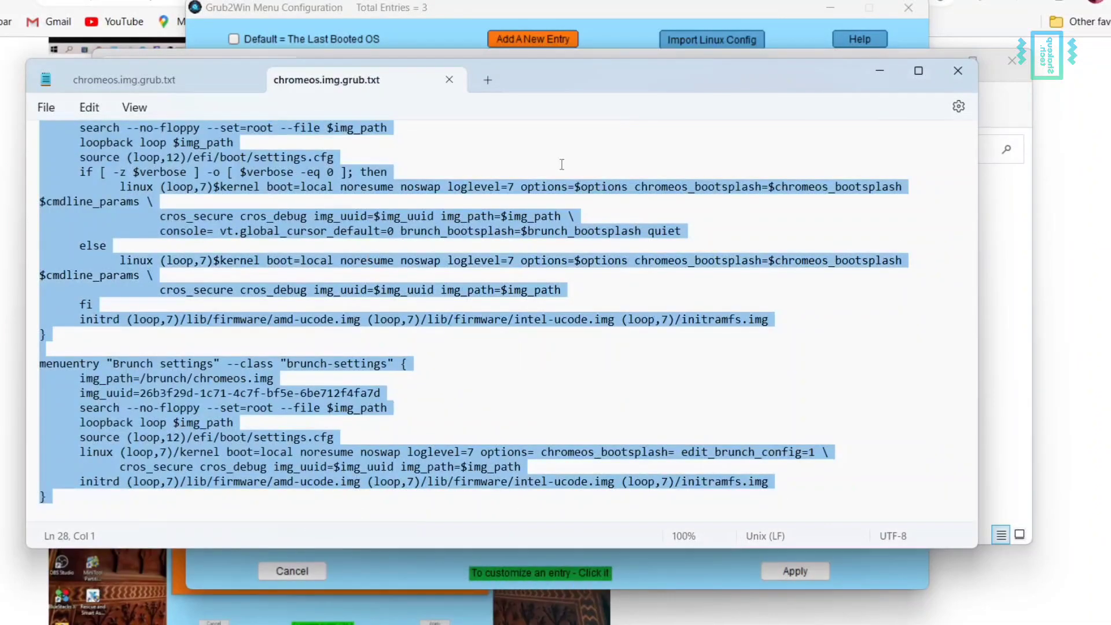
left_click(890, 74)
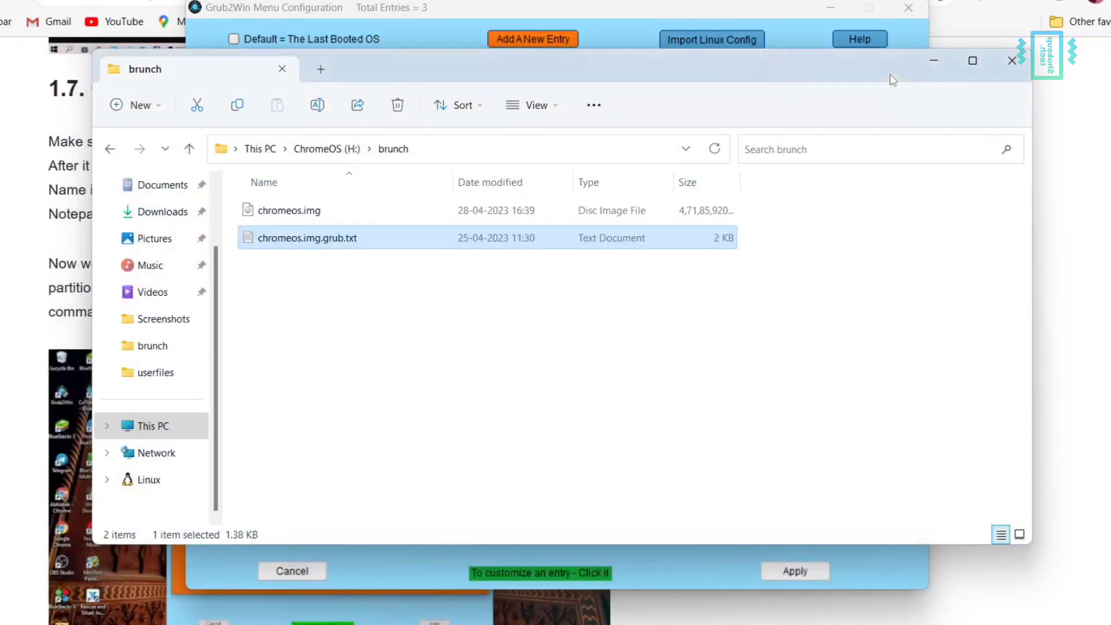
left_click(941, 66)
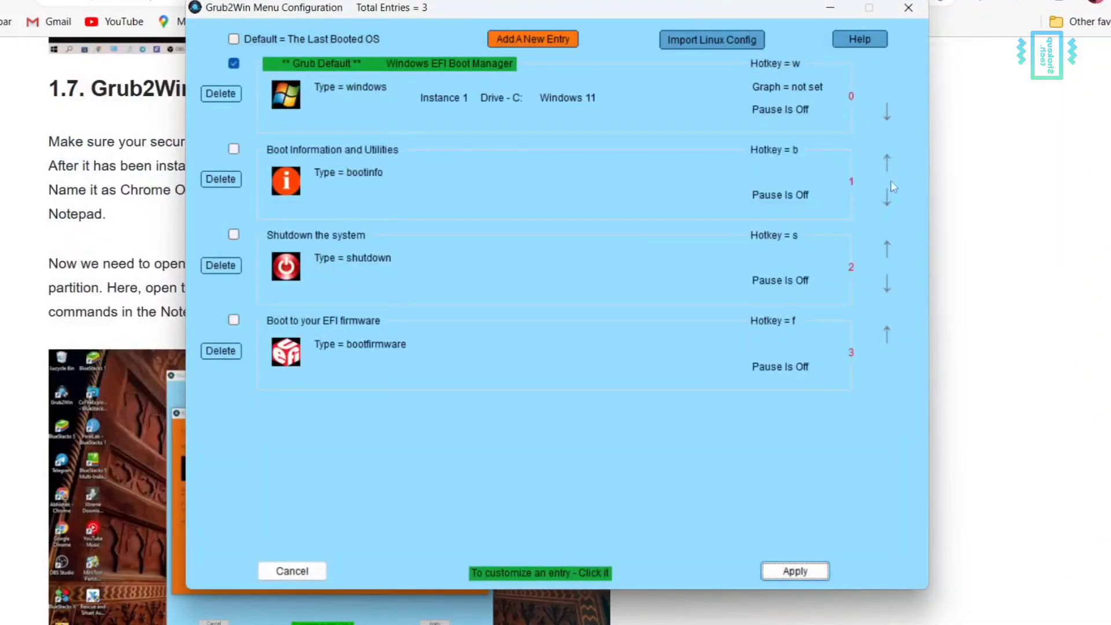
- Try to add a boot menu entry of type create user section with the copied Brunch text in usersection.cfg
left_click(552, 40)
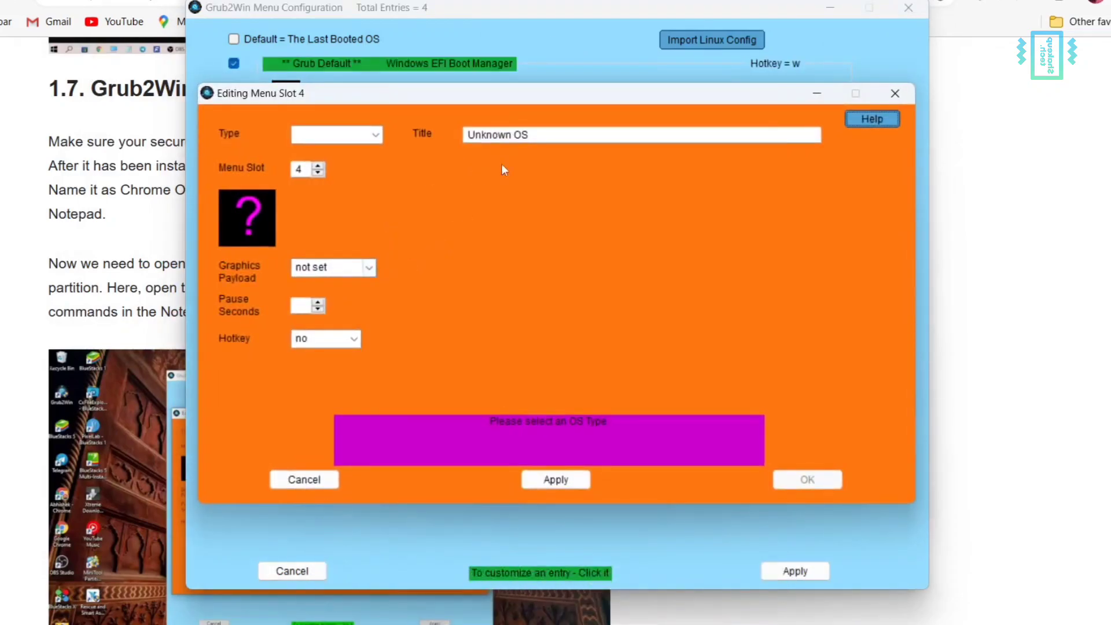
left_click(379, 140)
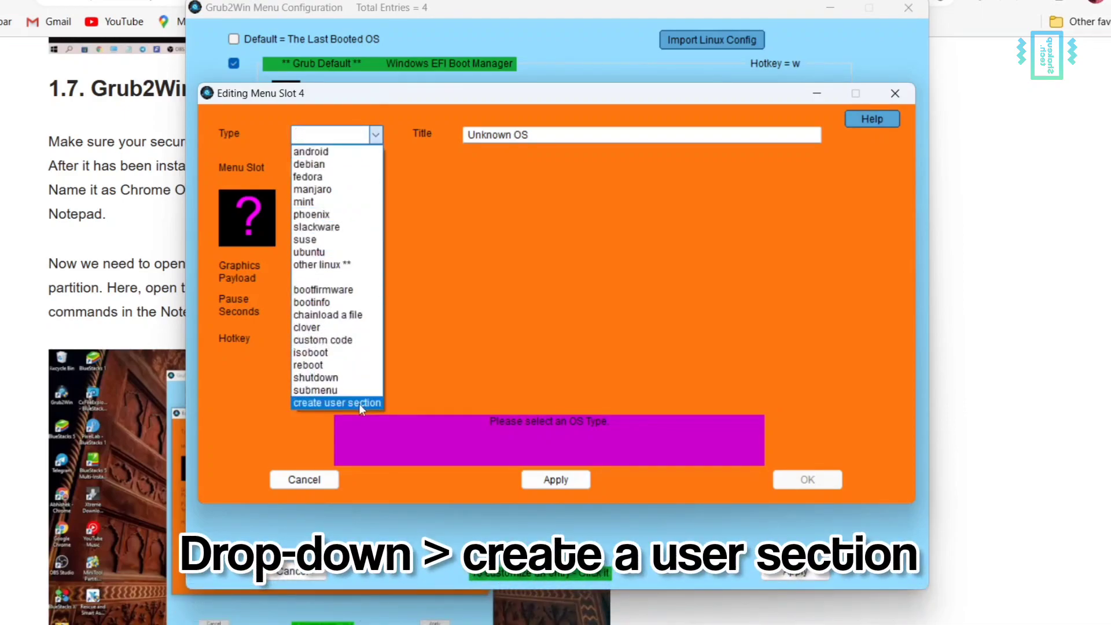
left_click(359, 404)
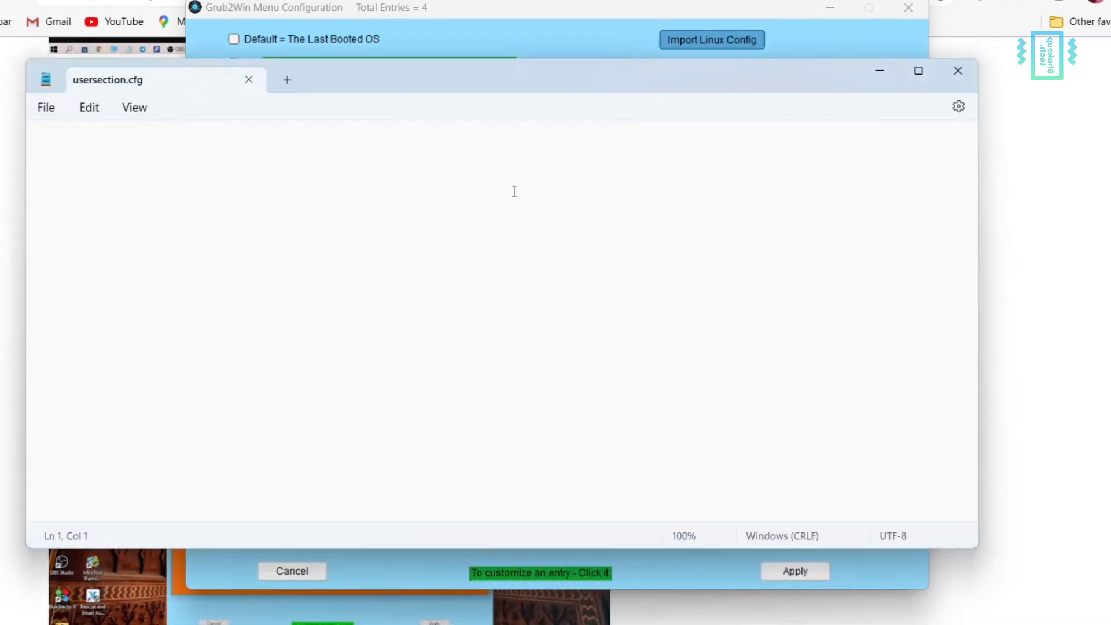
right_click(513, 191)
left_click(555, 313)
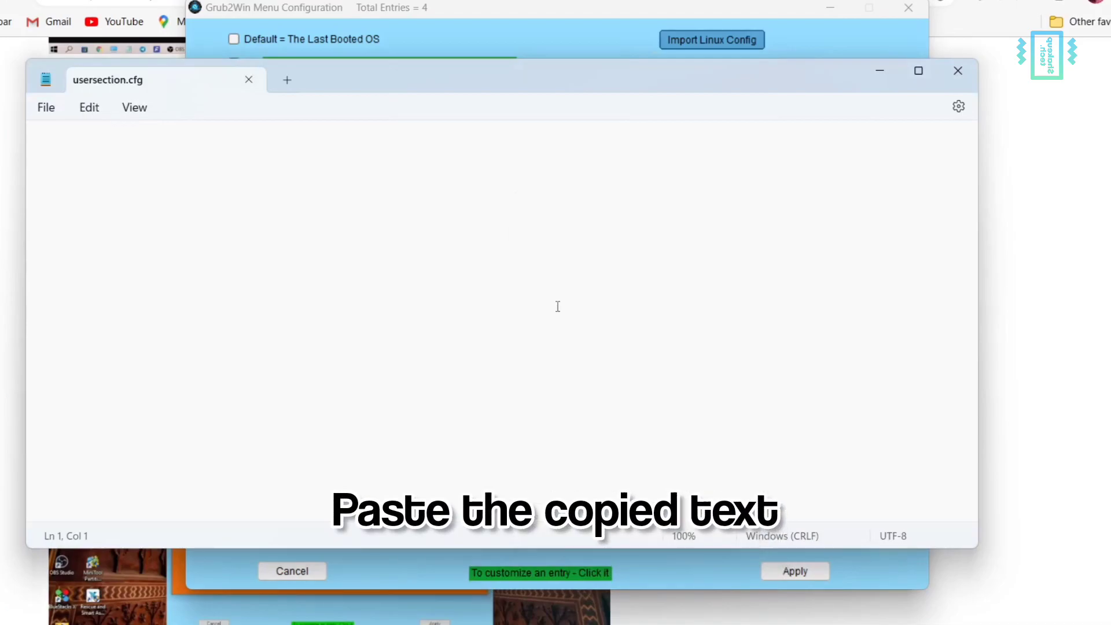
left_click(46, 107)
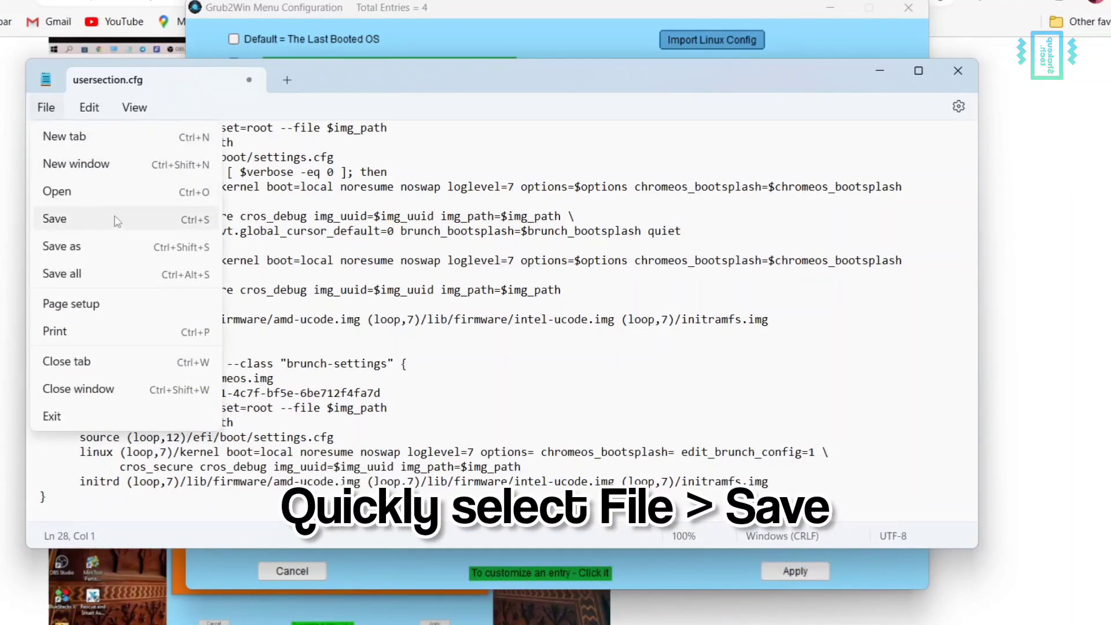
left_click(419, 257)
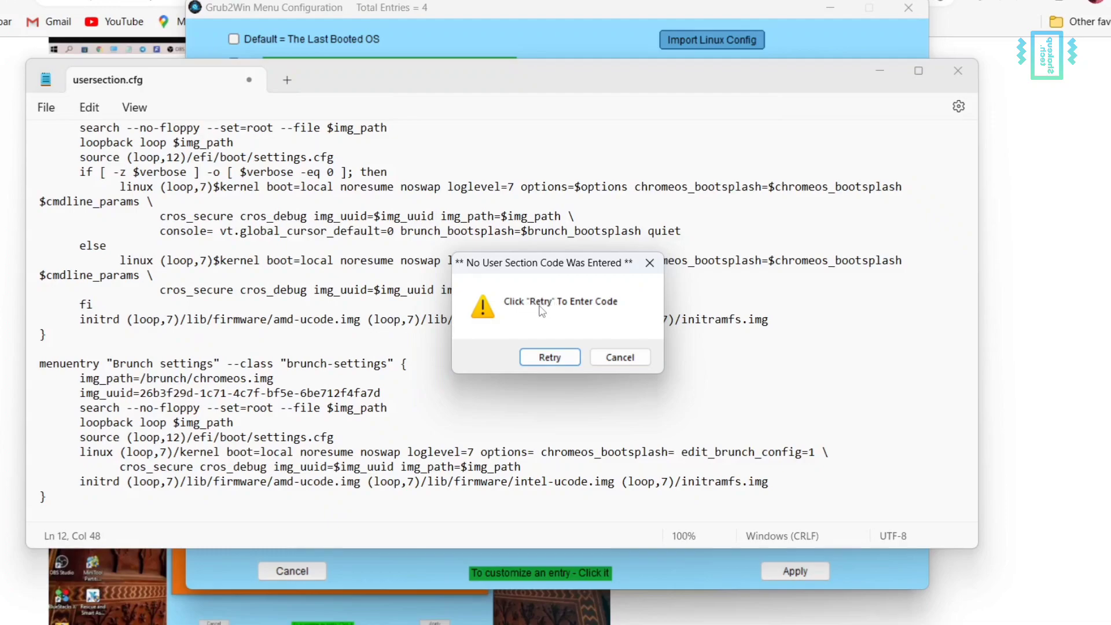
- Cancel the user section code creation, dismiss the syntax check messages, and remove the user section from the boot menu
left_click(630, 359)
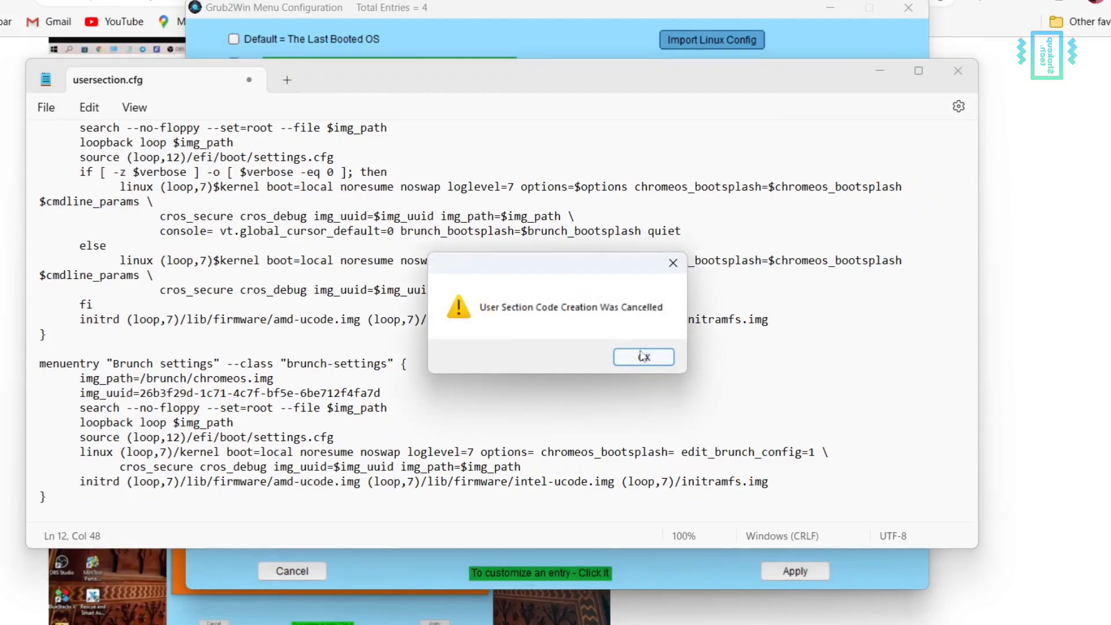
left_click(642, 358)
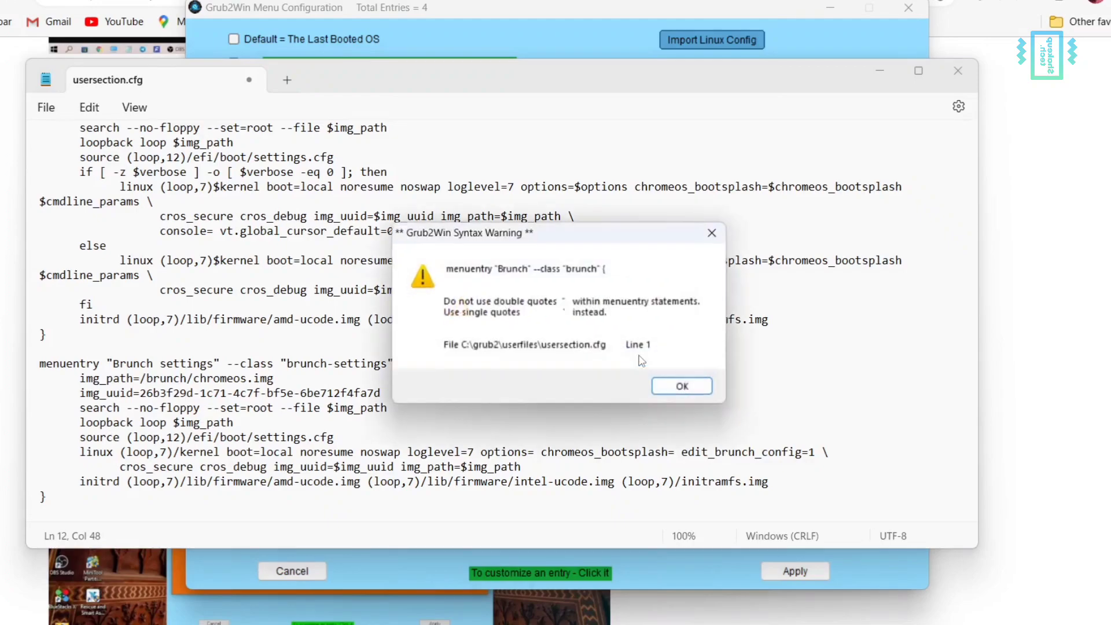
left_click(680, 386)
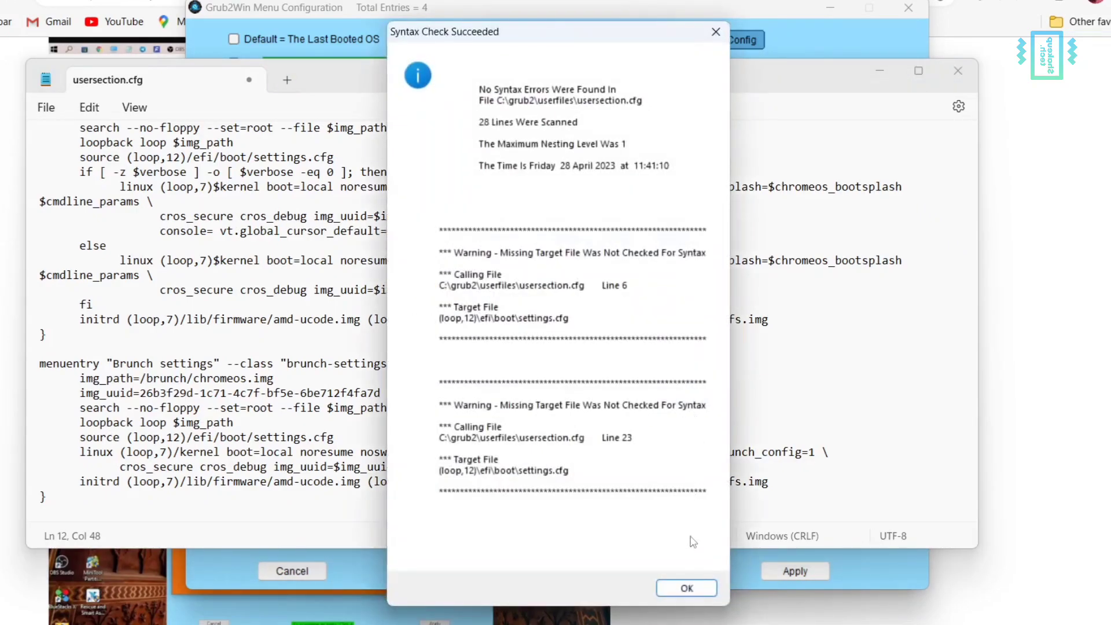
left_click(686, 588)
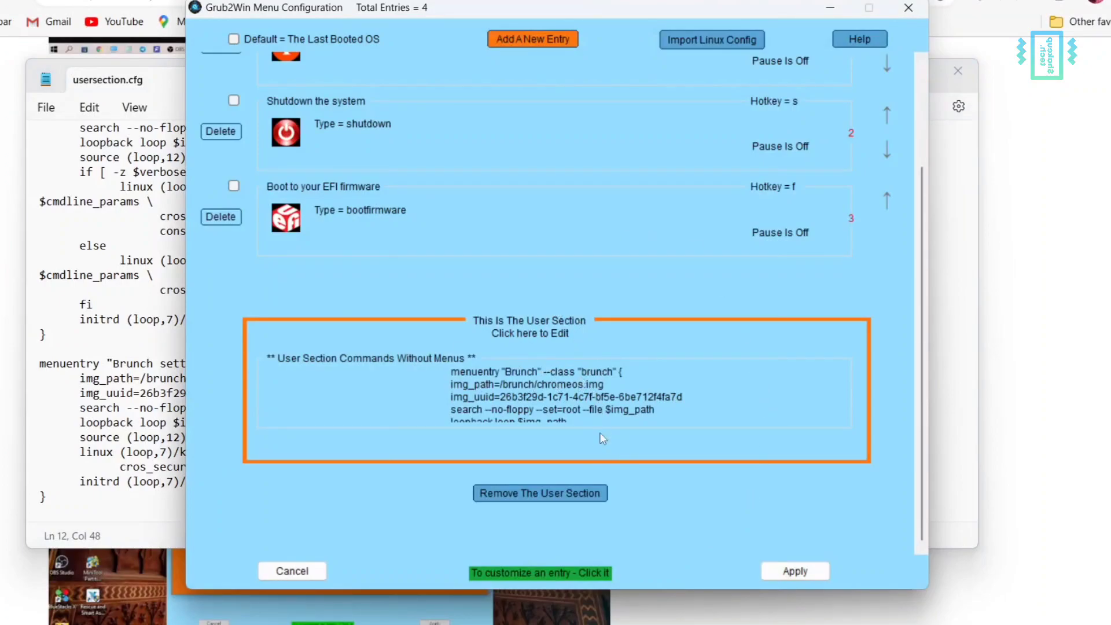
left_click(548, 493)
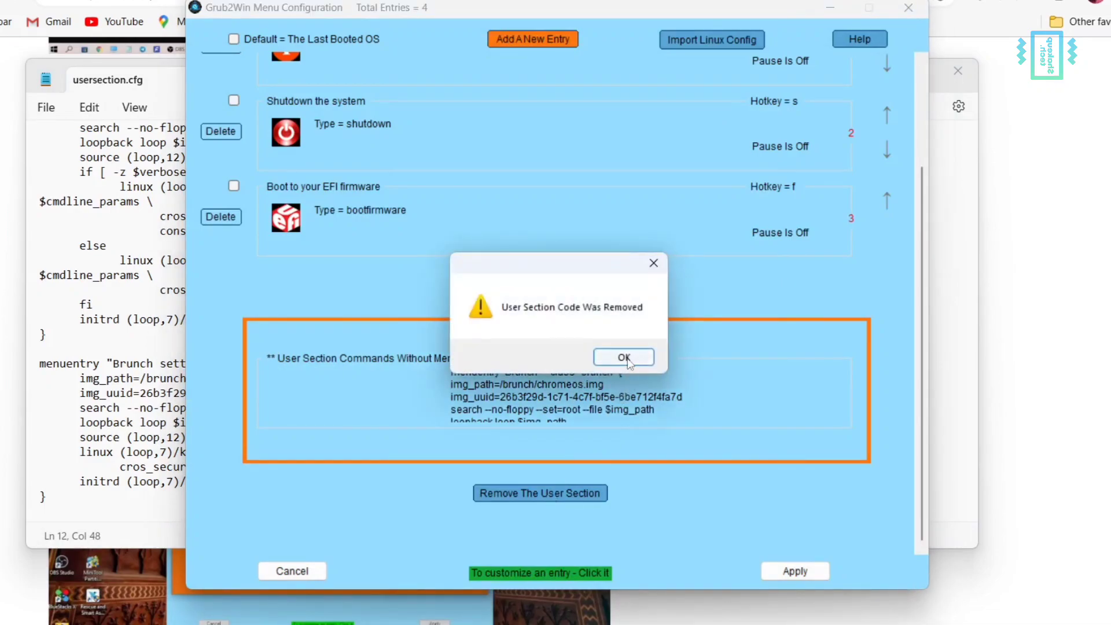
left_click(627, 359)
- Add a new boot menu entry of type create user section and paste the copied Brunch text into the empty usersection.cfg
left_click(537, 37)
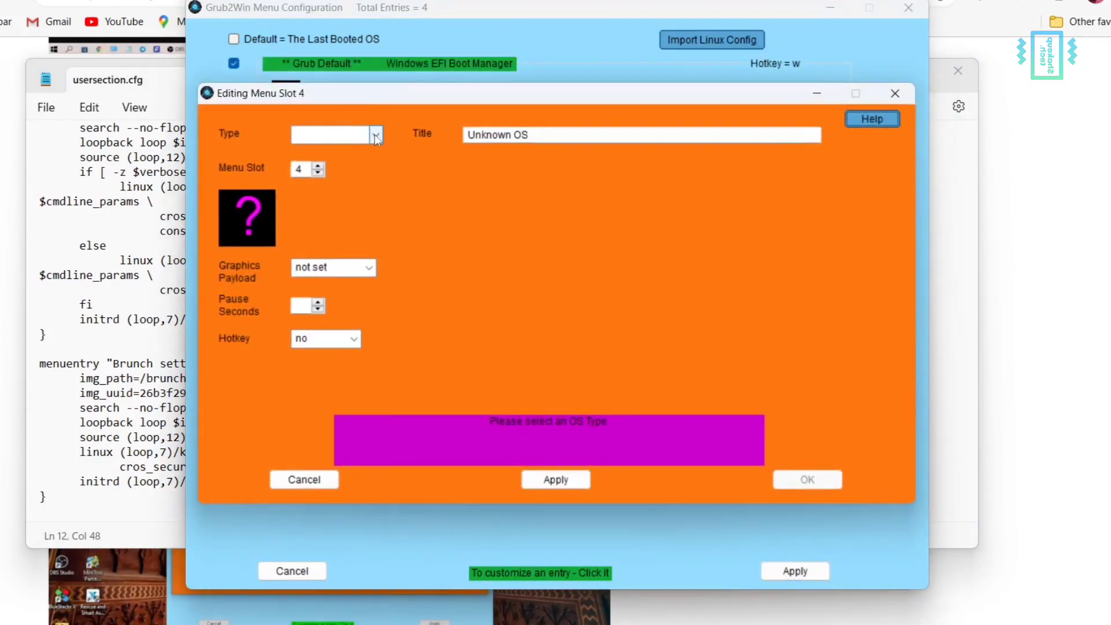
left_click(376, 136)
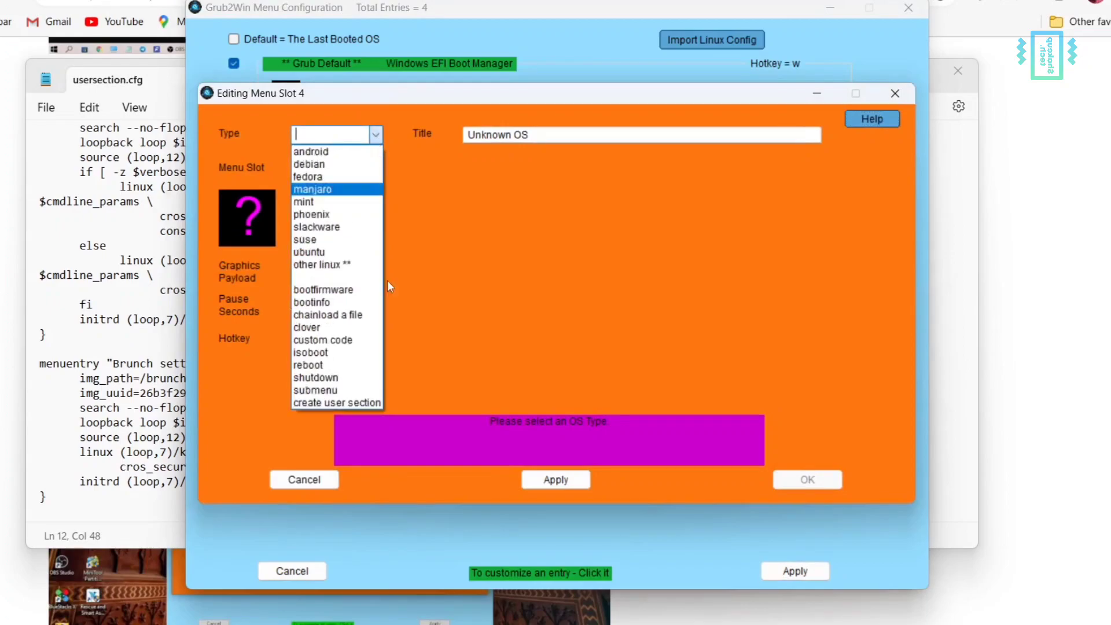
left_click(362, 406)
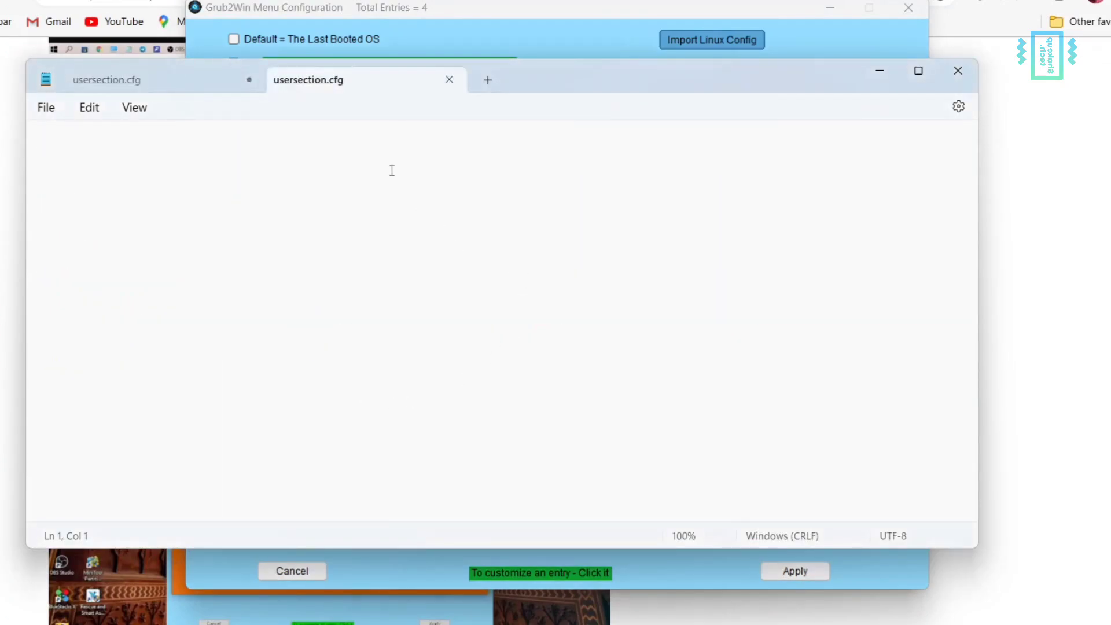
right_click(255, 179)
left_click(305, 300)
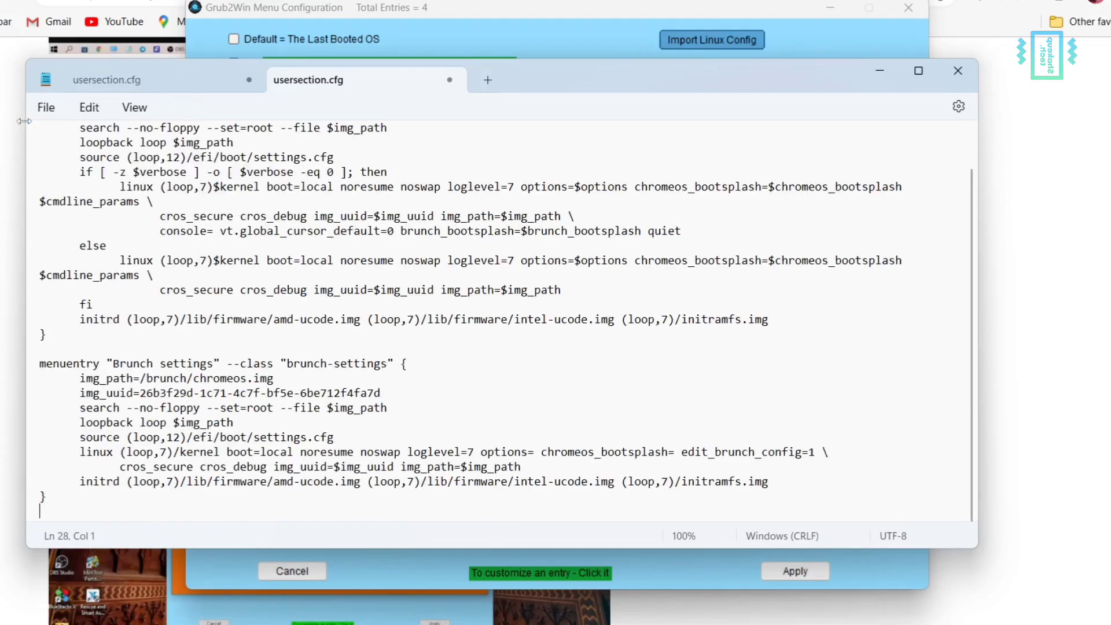
- Save usersection.cfg and acknowledge the Grub2Win syntax check messages
left_click(46, 108)
left_click(78, 219)
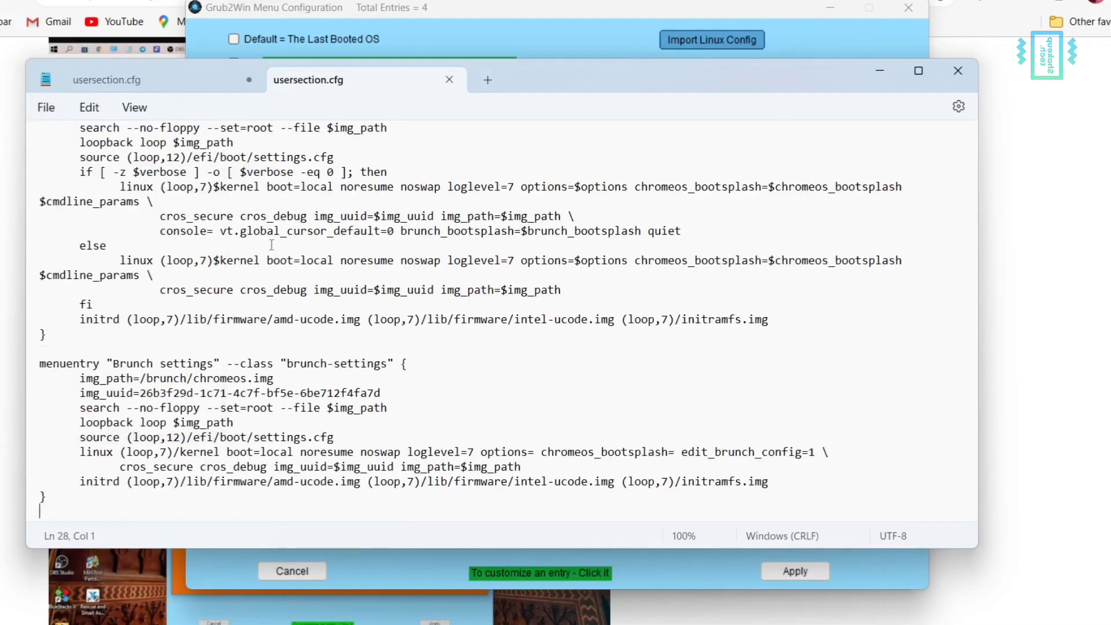
left_click(46, 107)
left_click(55, 218)
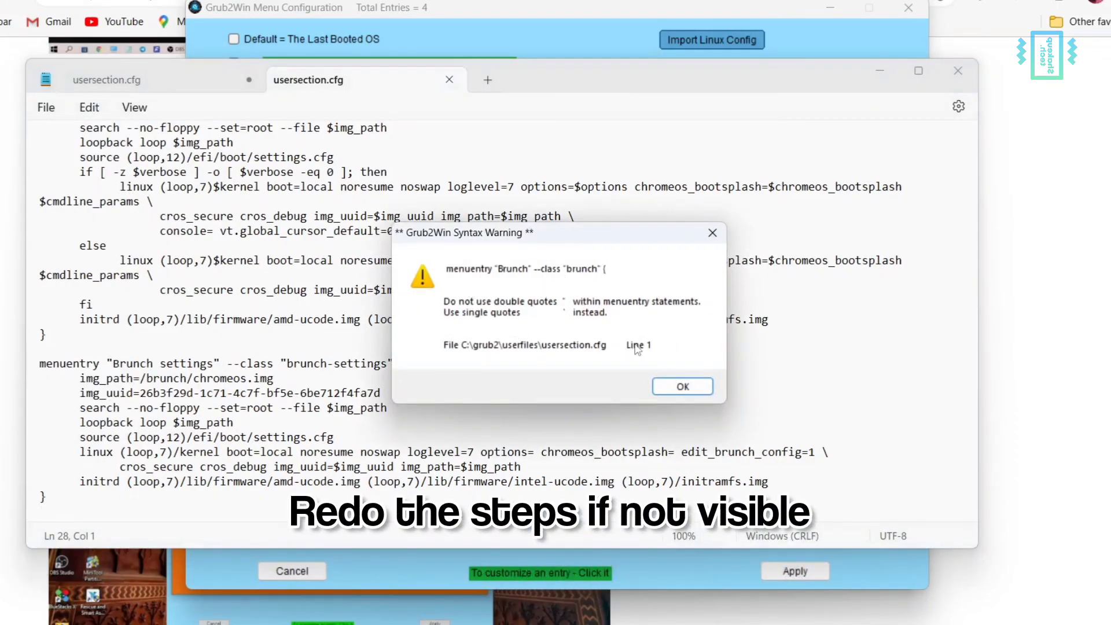
left_click(682, 385)
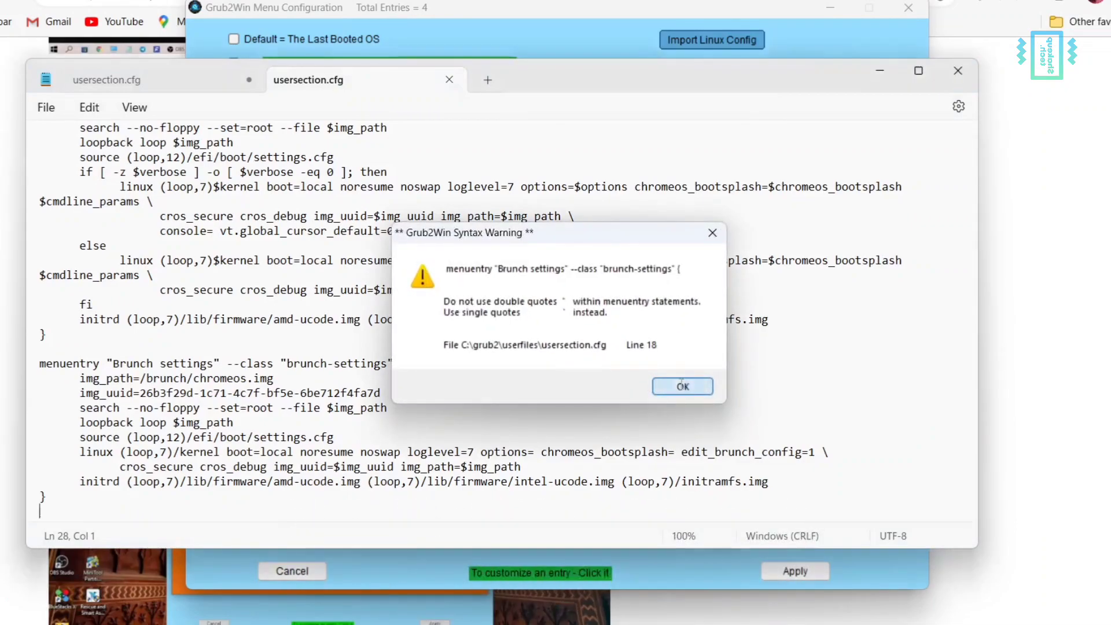
left_click(681, 386)
left_click(681, 587)
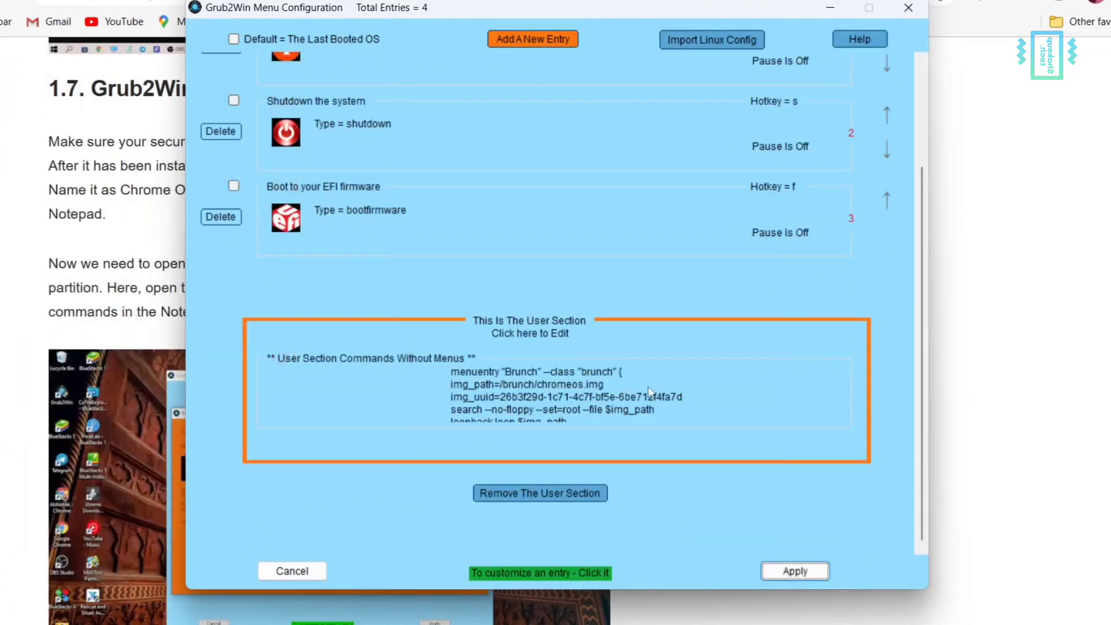
- Open the user section code to review its Brunch menu entries, close it, and apply the boot menu configuration
left_click(647, 390)
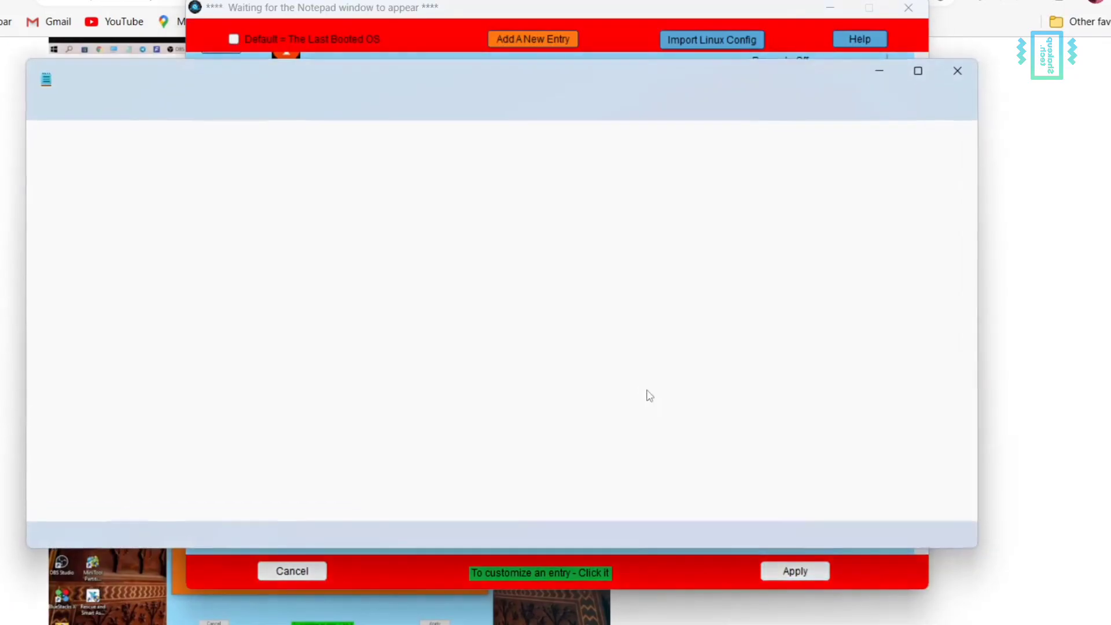
scroll(271, 188, "down", 1)
scroll(271, 188, "up", 1)
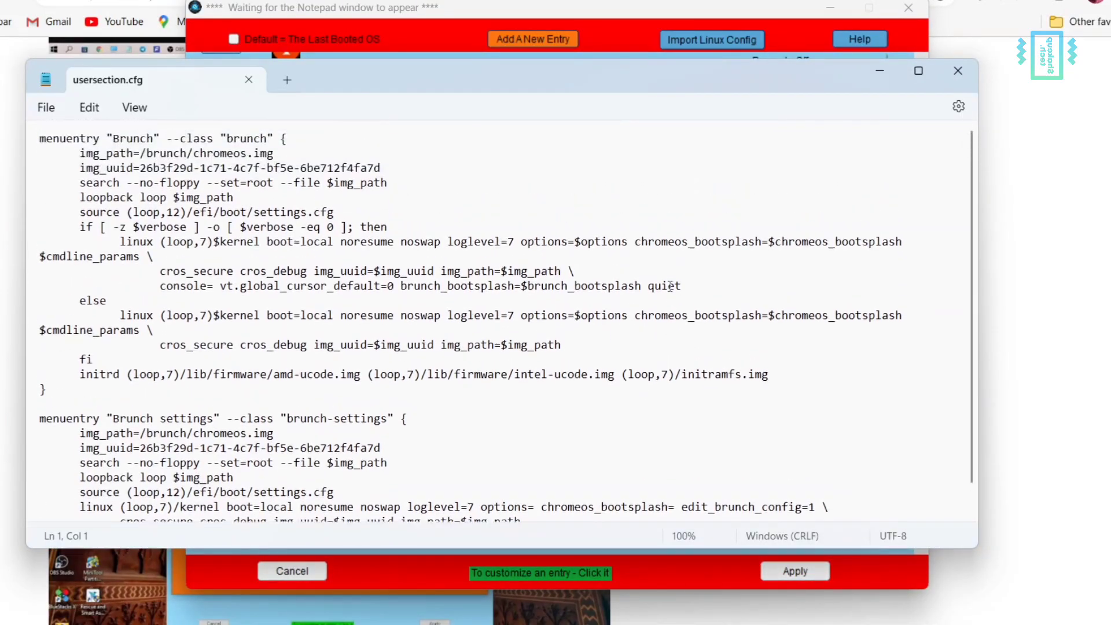
left_click(958, 71)
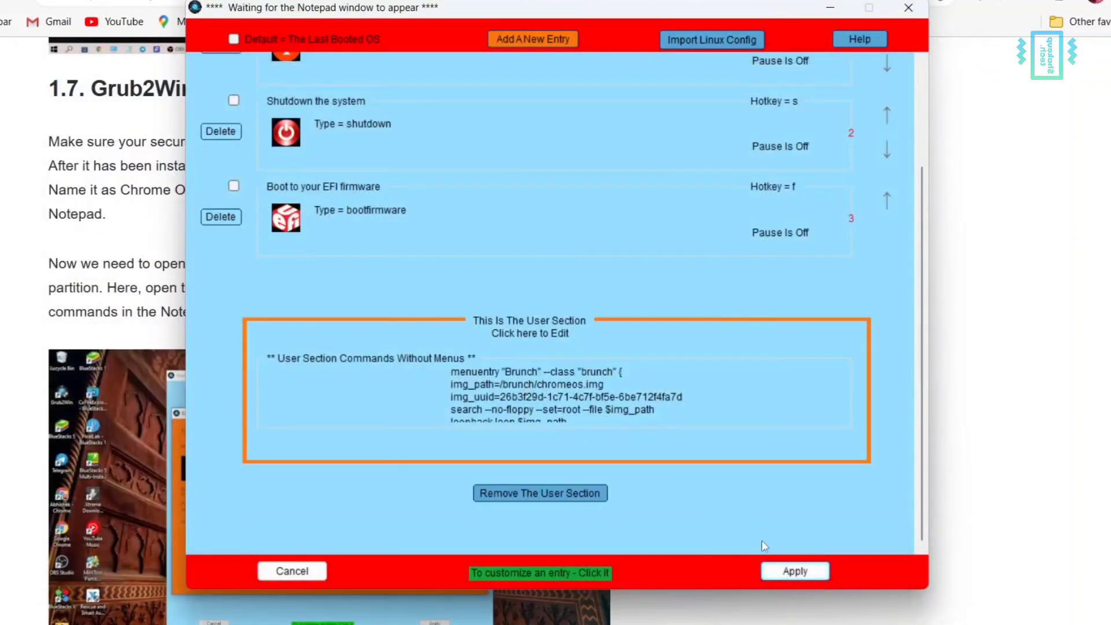
left_click(791, 573)
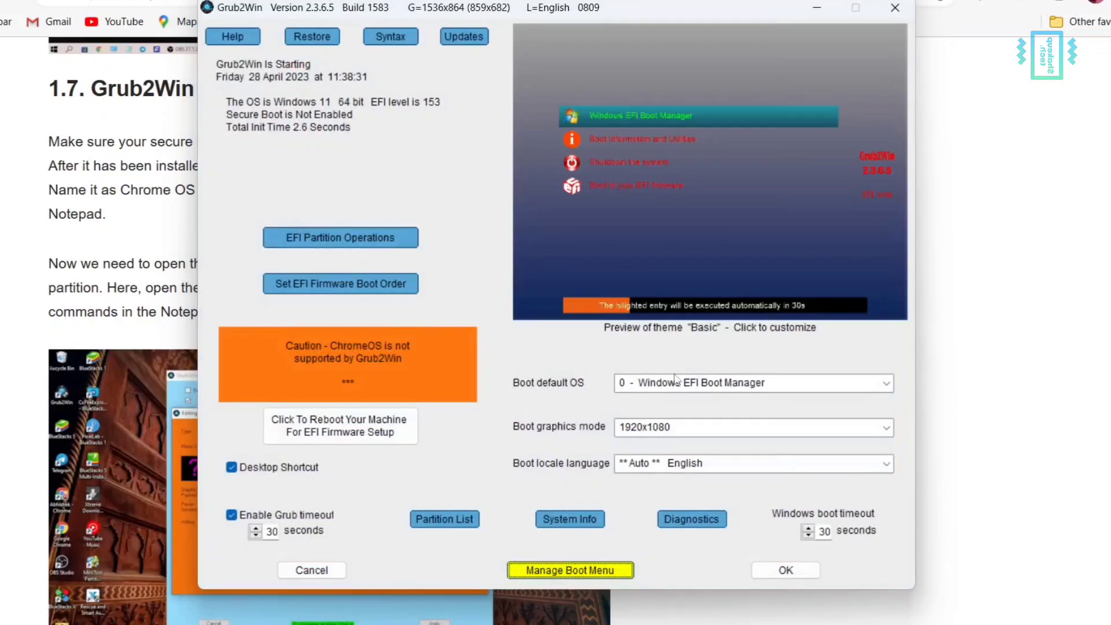
- Set the boot graphics mode to 1280x720, save the Grub2Win configuration, and close the program
left_click(885, 428)
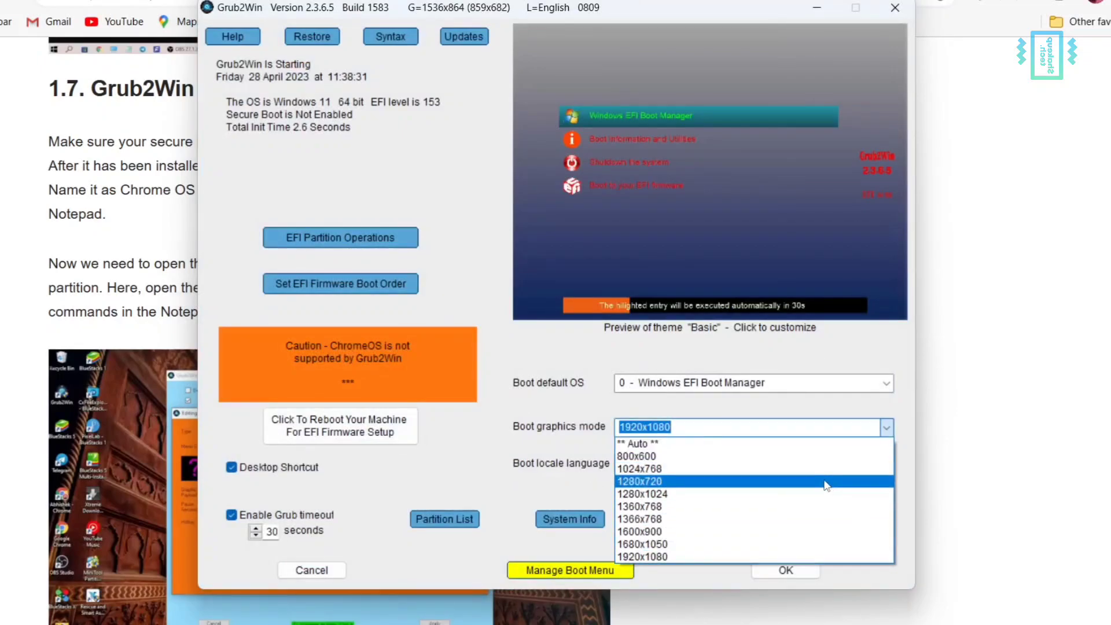
left_click(827, 482)
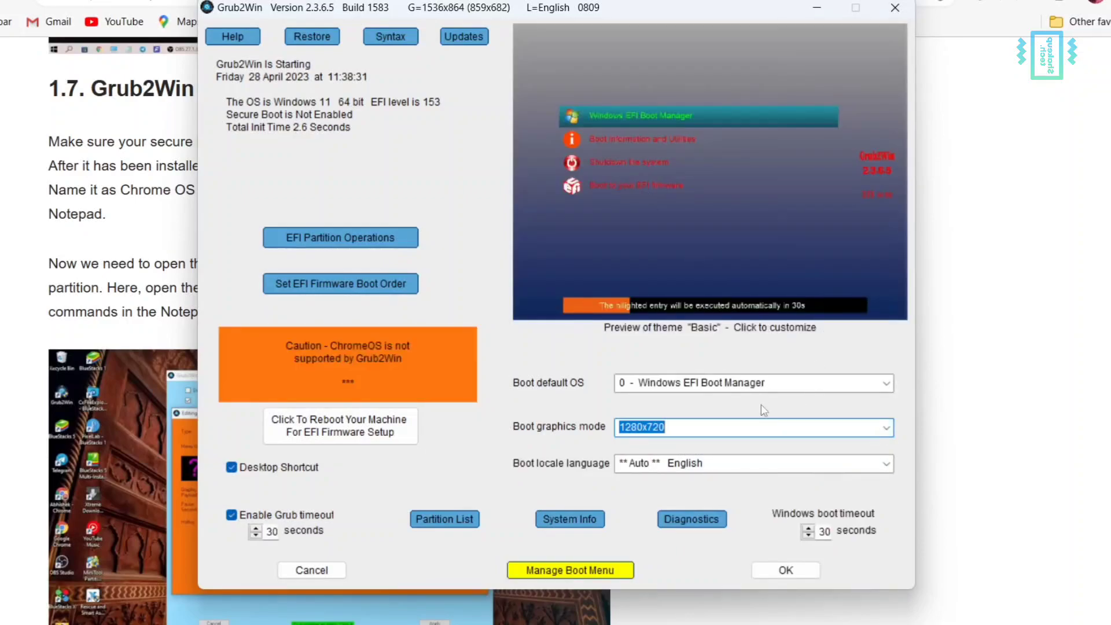
left_click(785, 570)
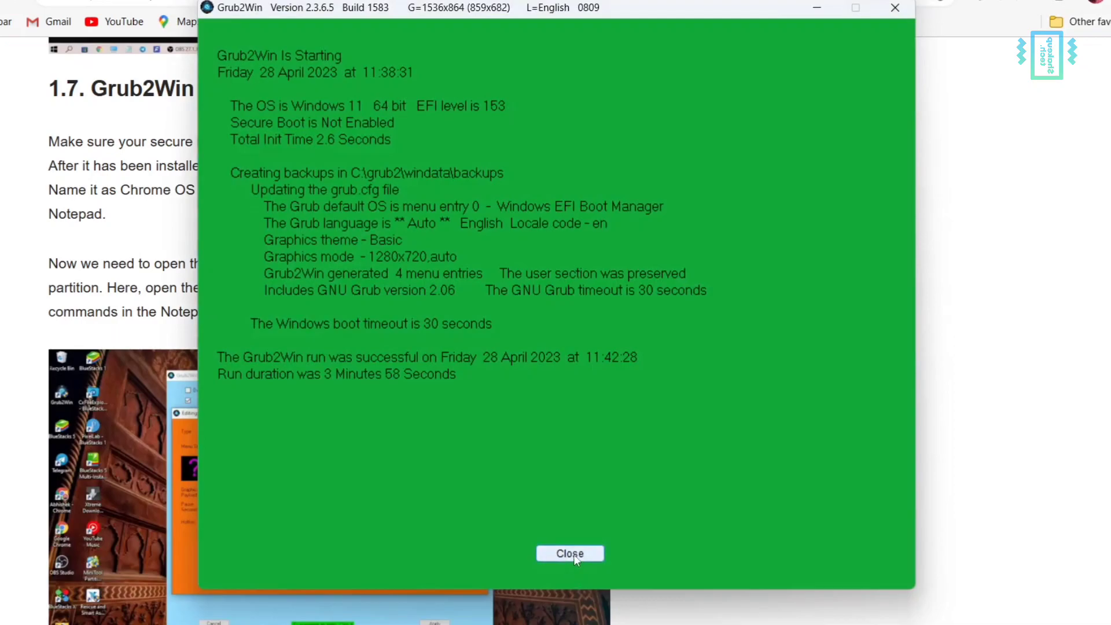
left_click(574, 554)
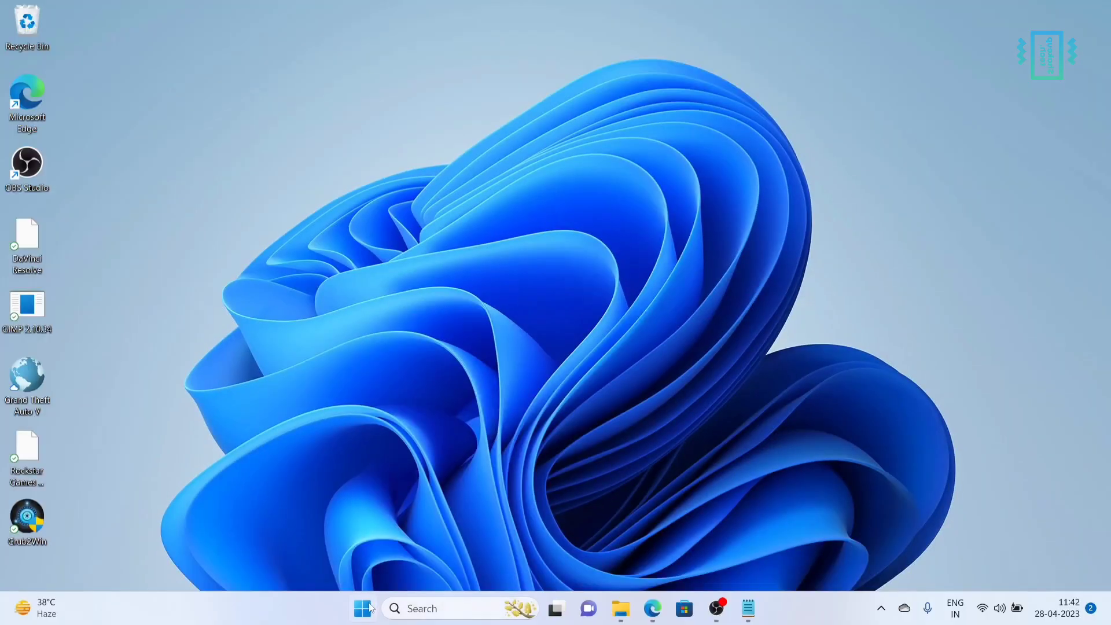
- Restart the PC from Windows and boot the Brunch entry in the Grub2Win boot menu
right_click(362, 608)
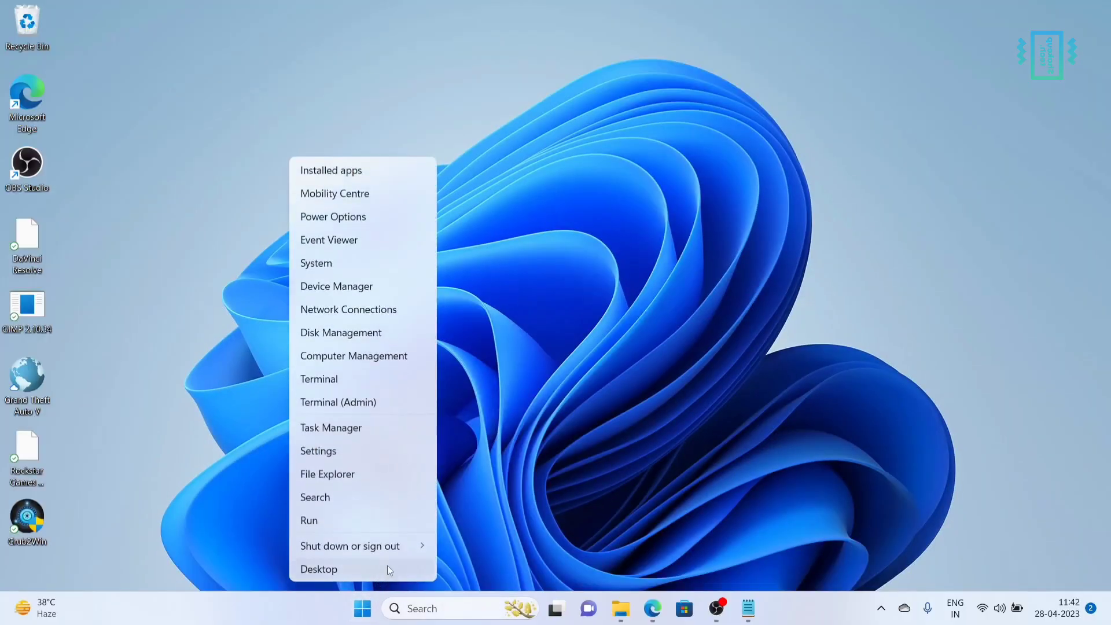
mouse_move(359, 543)
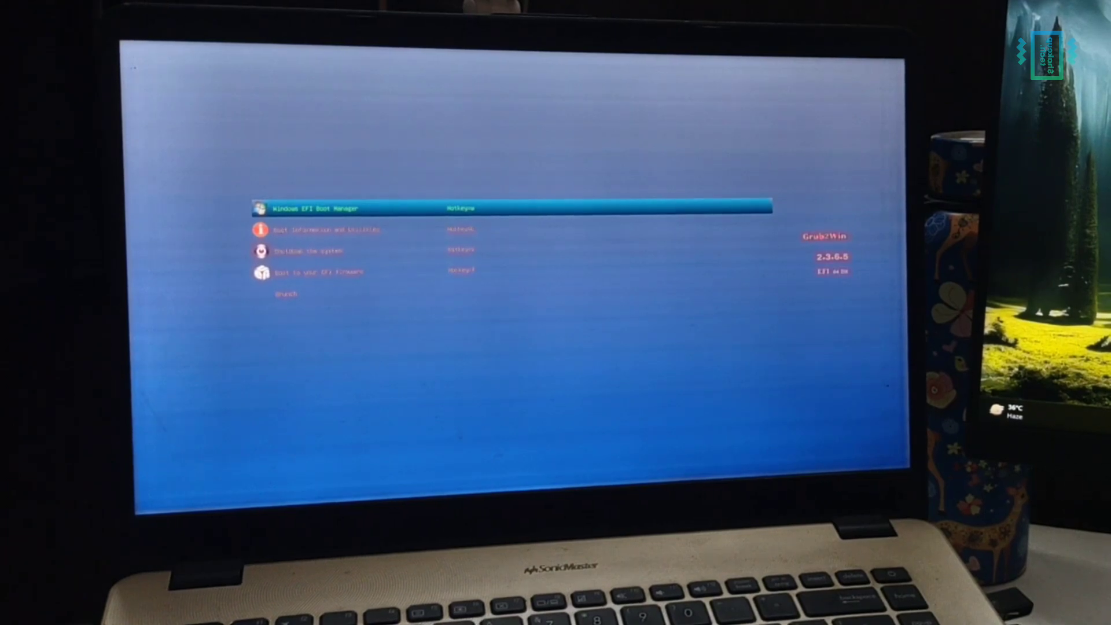
key("Down")
key("Down")
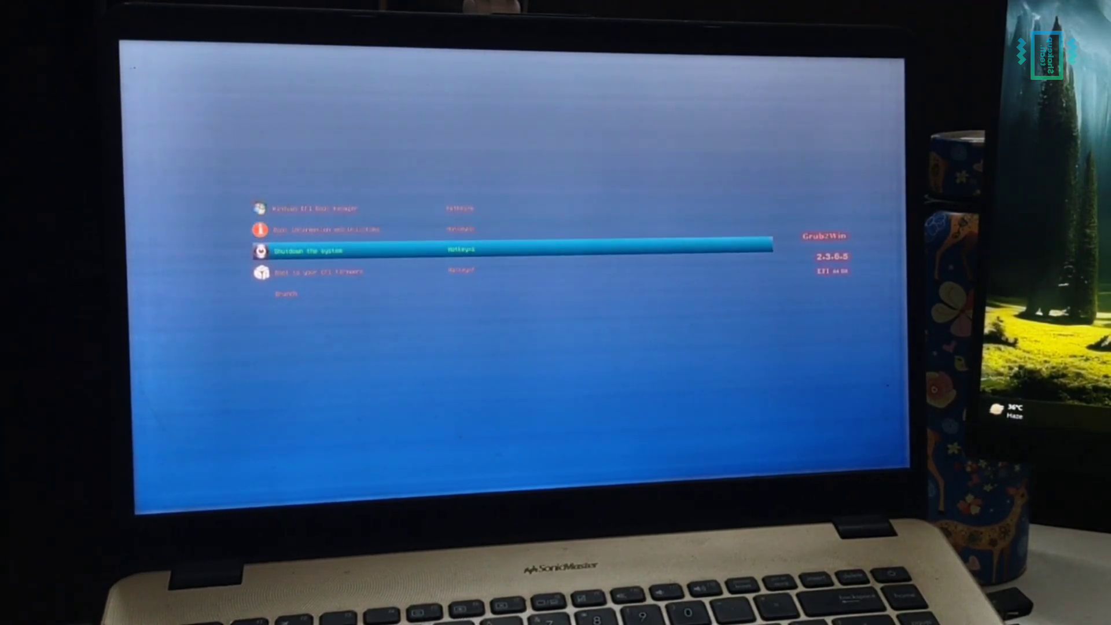
key("Down")
key("Return")
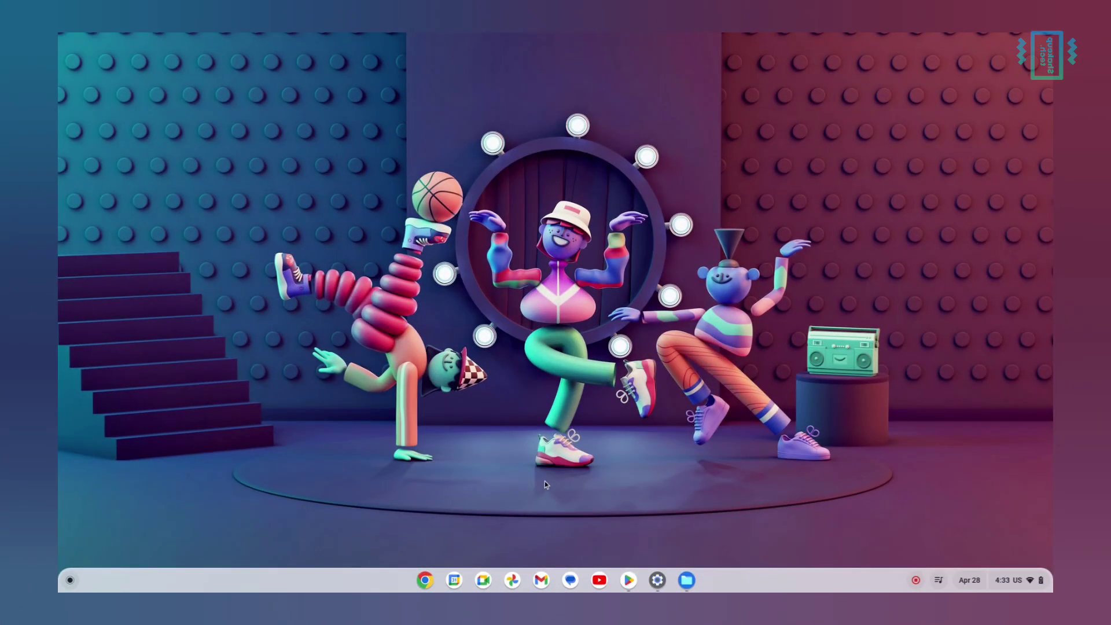
- Check the Chrome OS Settings and Files apps, view the My files folder and its extra options, and minimize the Files window
left_click(657, 580)
left_click(657, 581)
left_click(680, 581)
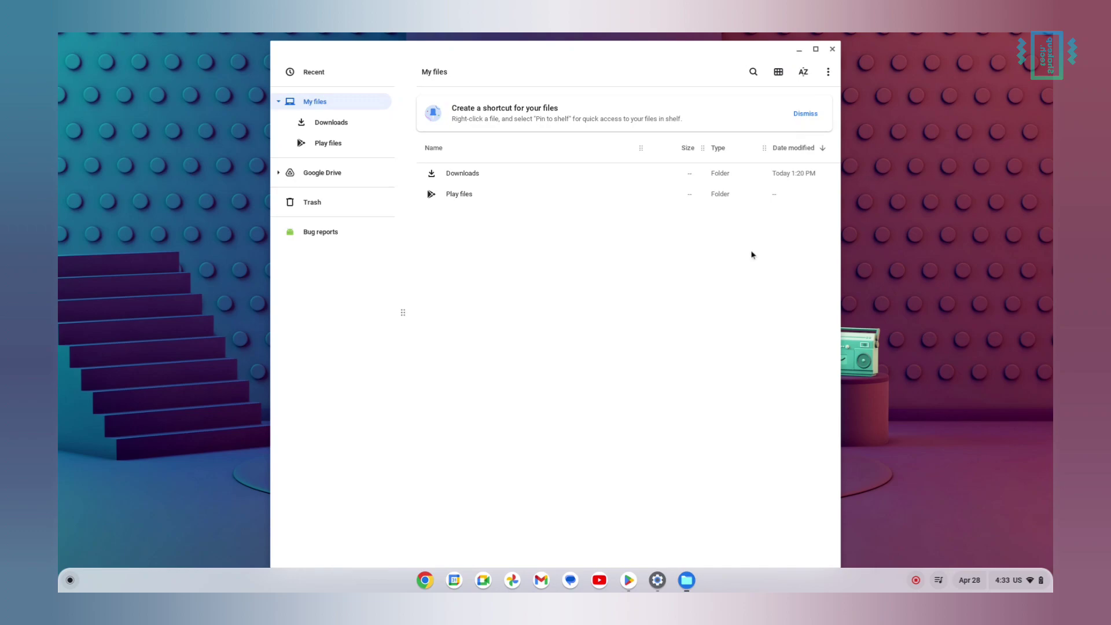
left_click(828, 72)
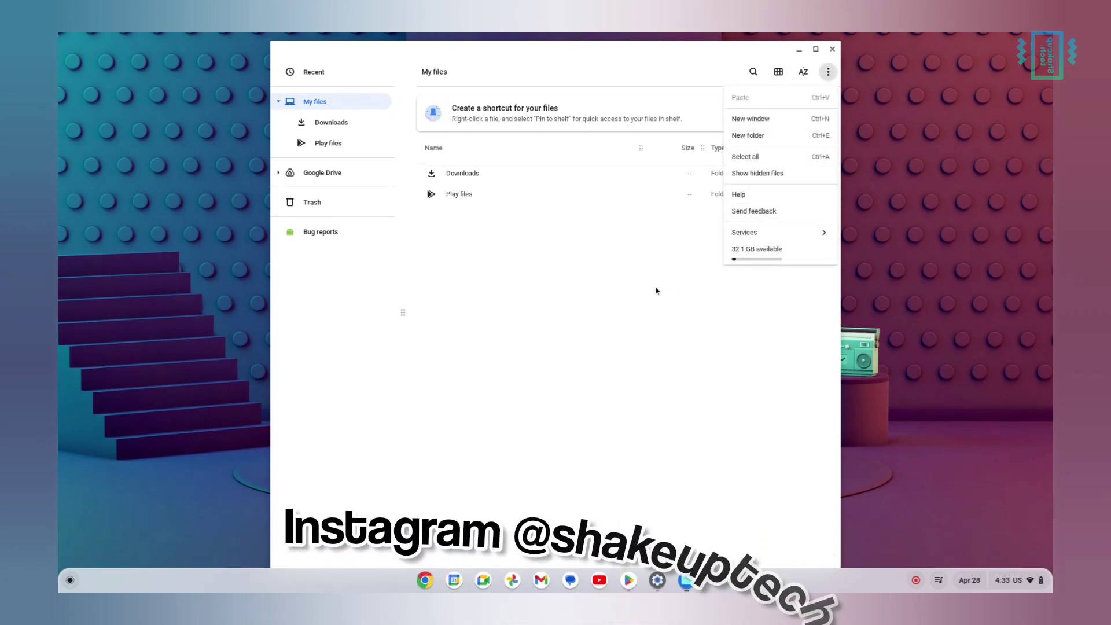
left_click(716, 148)
left_click(799, 50)
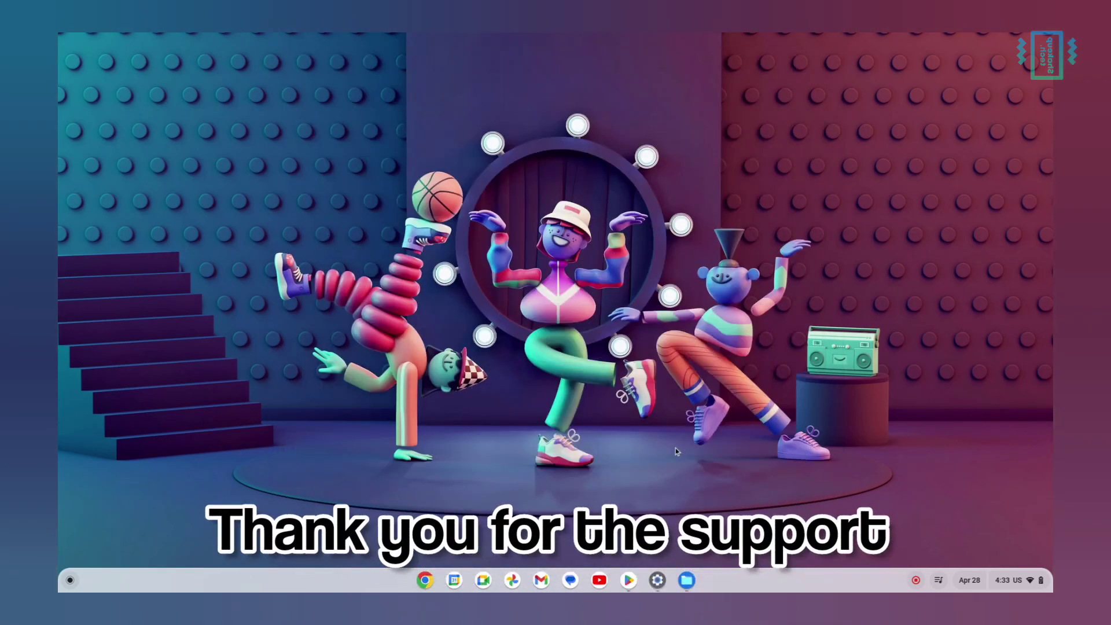
- Open the Google Play Store and view its Games section
left_click(625, 582)
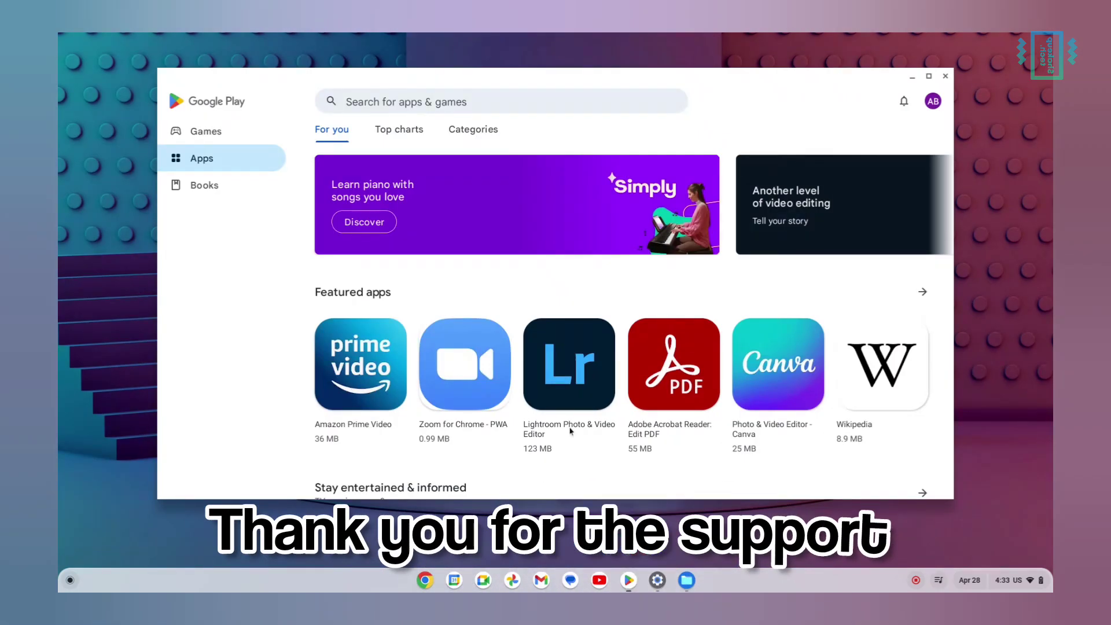
left_click(233, 146)
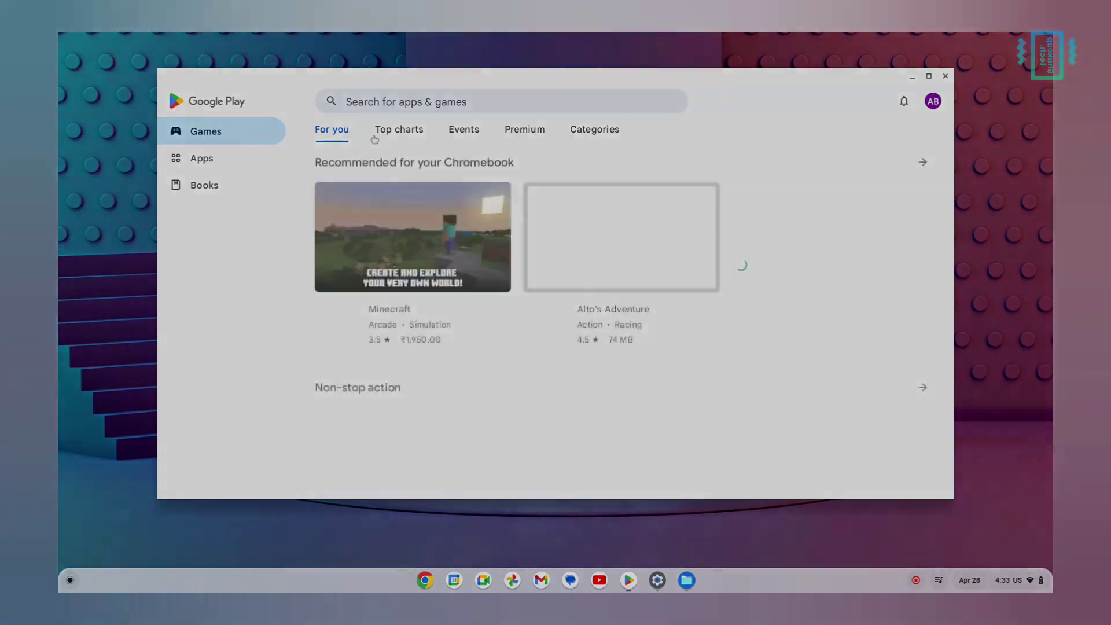